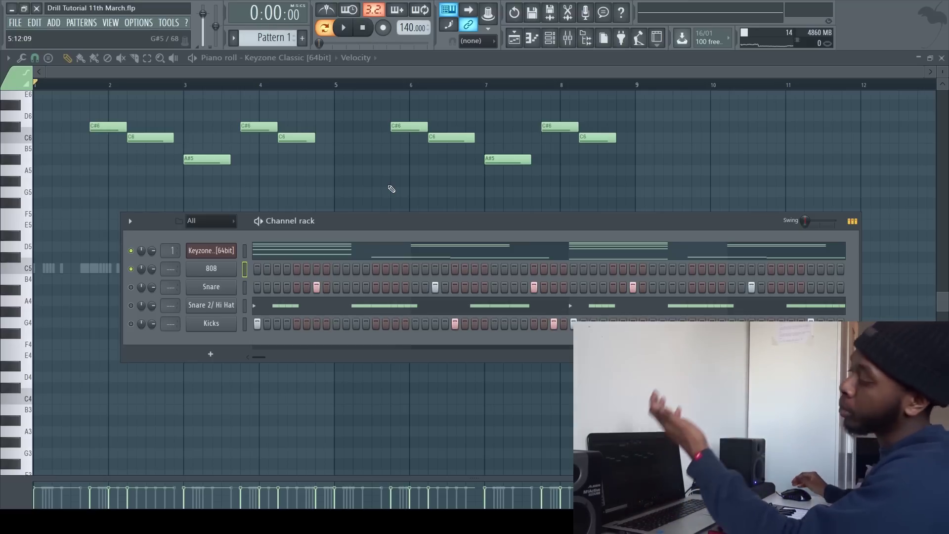
# Play the Keyzone melody in the piano roll and view its upper chord notes.
pyautogui.press('F6')
pyautogui.press('space')
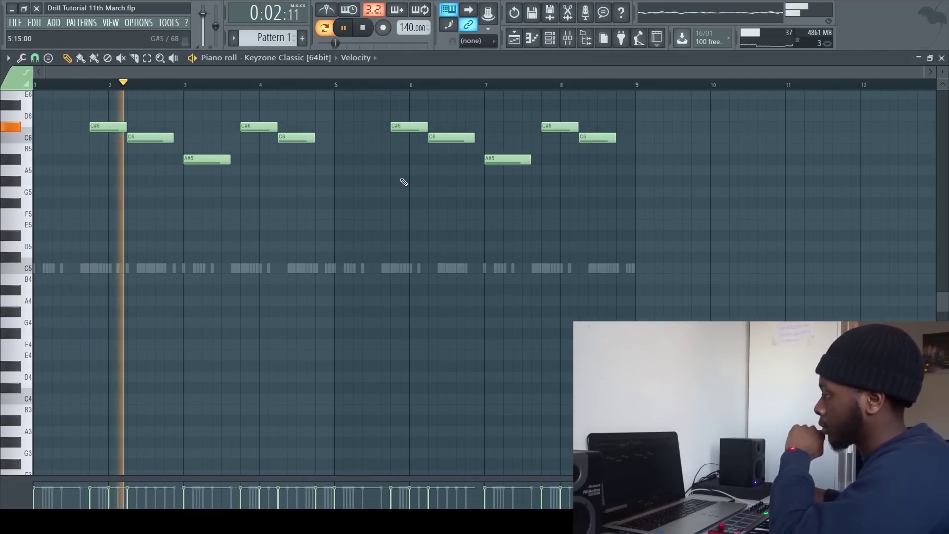
pyautogui.scroll(6, 388, 287)
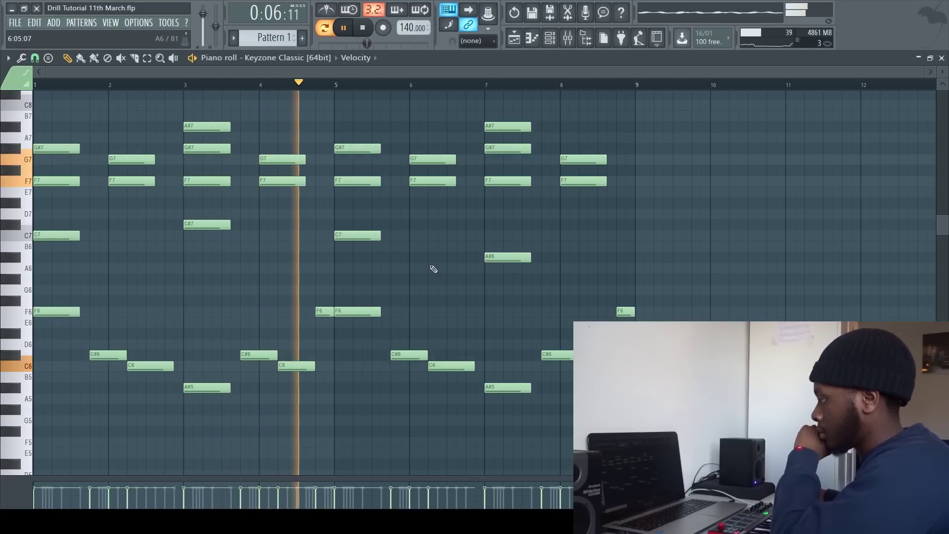
pyautogui.press('space')
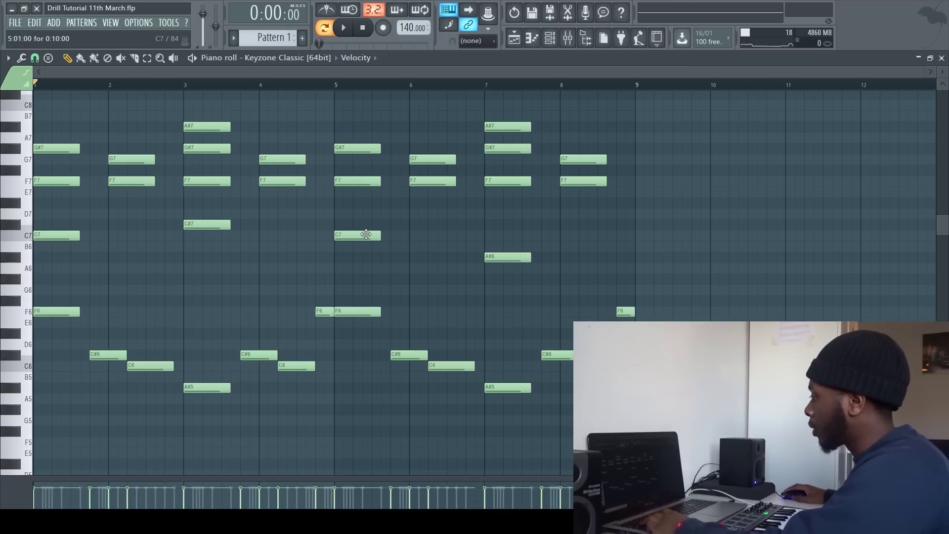
# Enlarge the velocity lane to examine the velocities of all Keyzone melody notes, and save the project.
pyautogui.hotkey('ctrl', 'a')
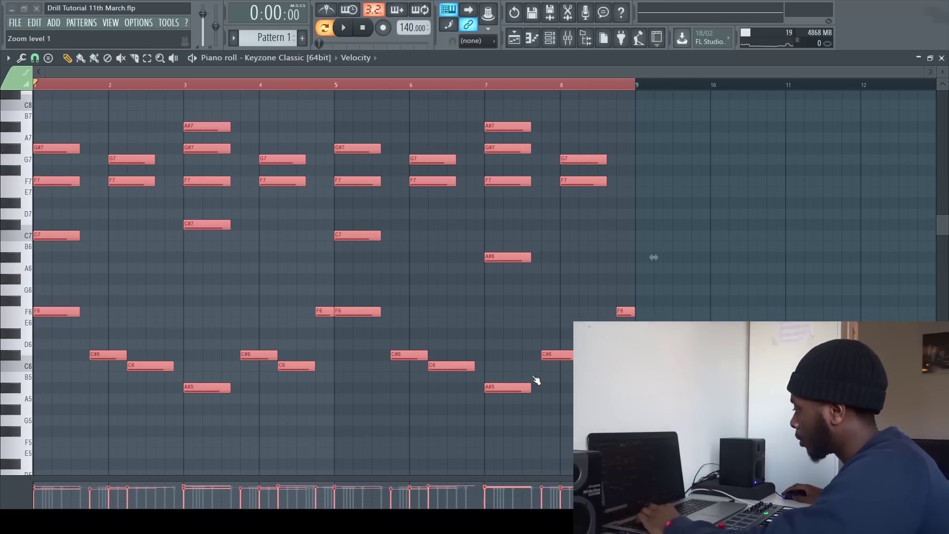
pyautogui.moveTo(383, 487); pyautogui.dragTo(381, 93)
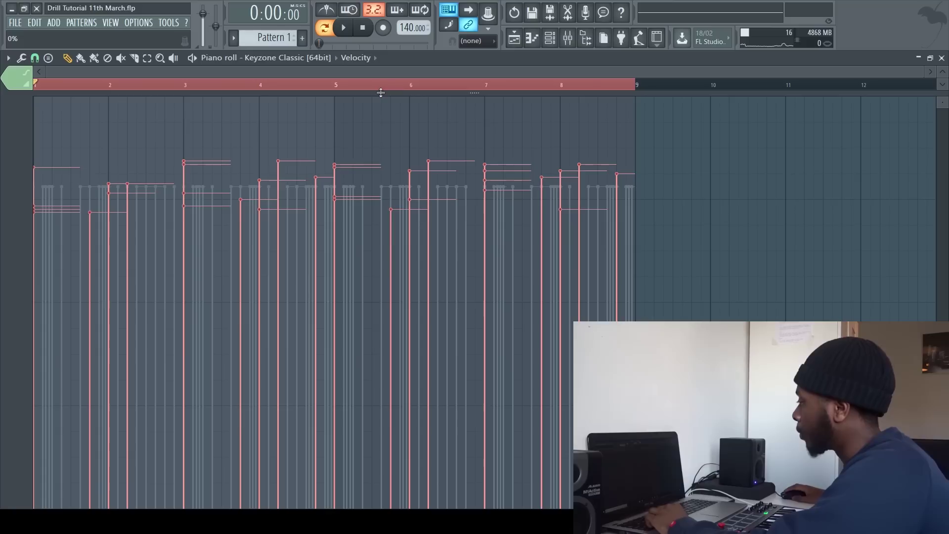
pyautogui.moveTo(381, 92); pyautogui.dragTo(447, 95)
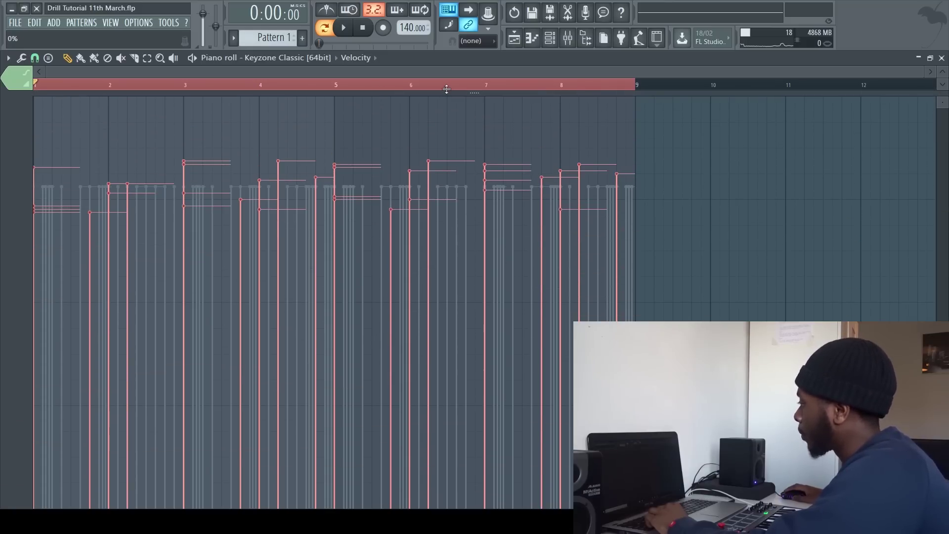
pyautogui.moveTo(447, 104); pyautogui.dragTo(448, 425)
pyautogui.hotkey('ctrl', 'd')
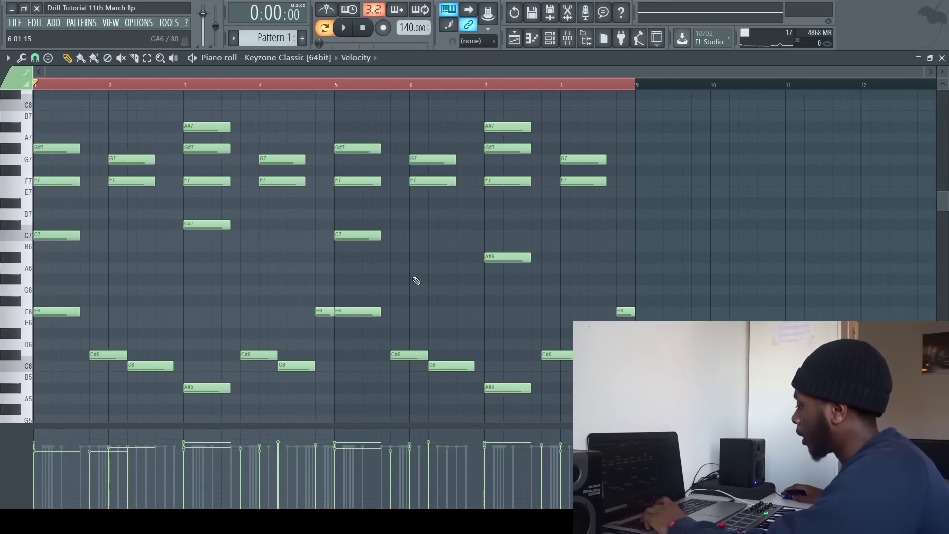
pyautogui.hotkey('ctrl', 'd')
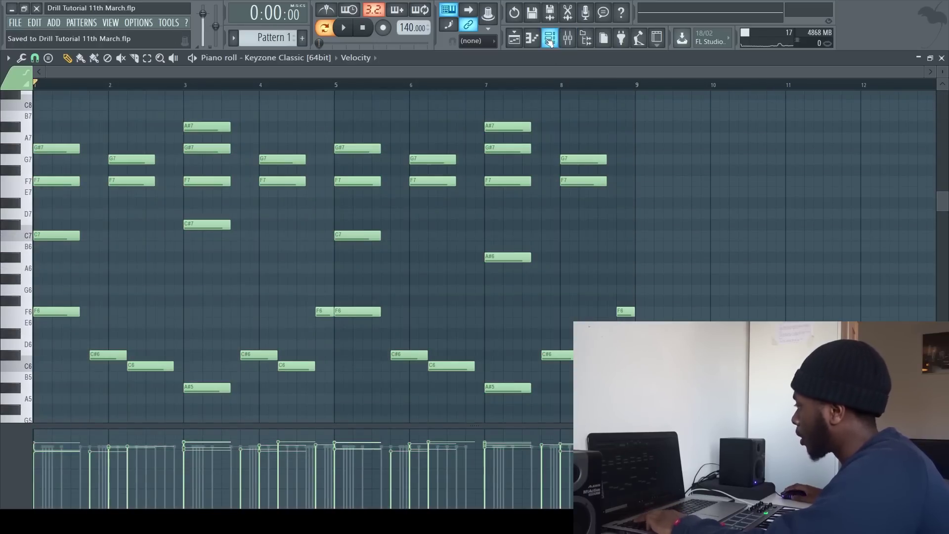
# Open the 808 channel's piano roll.
pyautogui.click(550, 41)
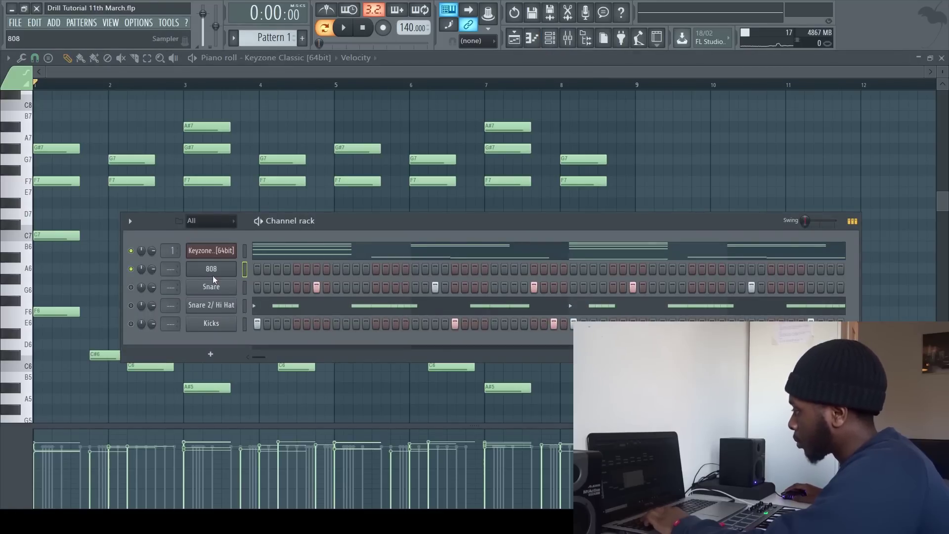
pyautogui.click(245, 269)
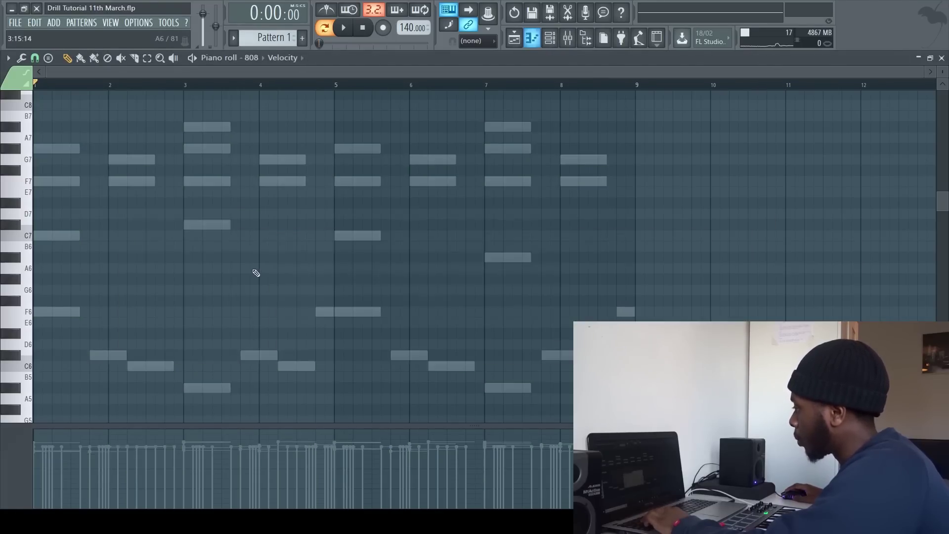
pyautogui.scroll(3, 26, 280)
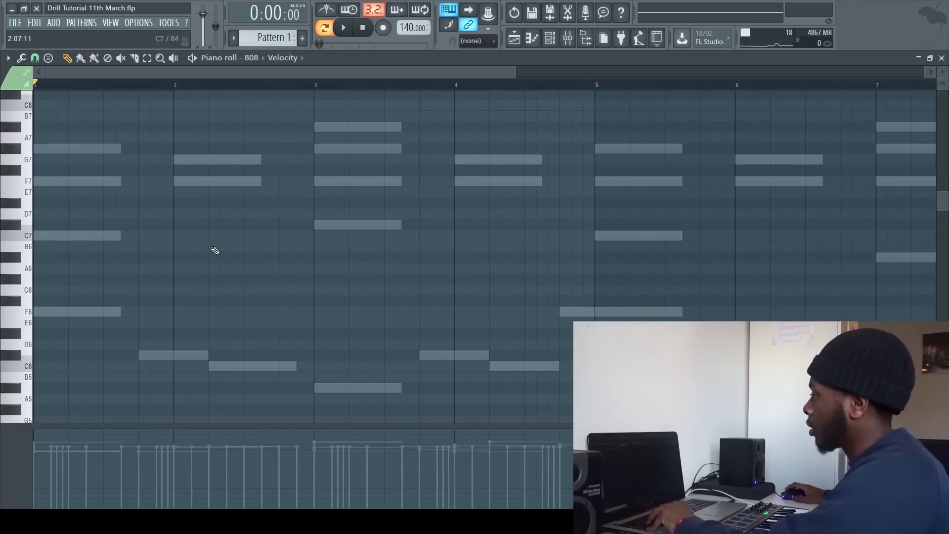
# Change the Keyzone Classic instrument's program to Keyzone Piano and briefly play the pattern.
pyautogui.click(550, 38)
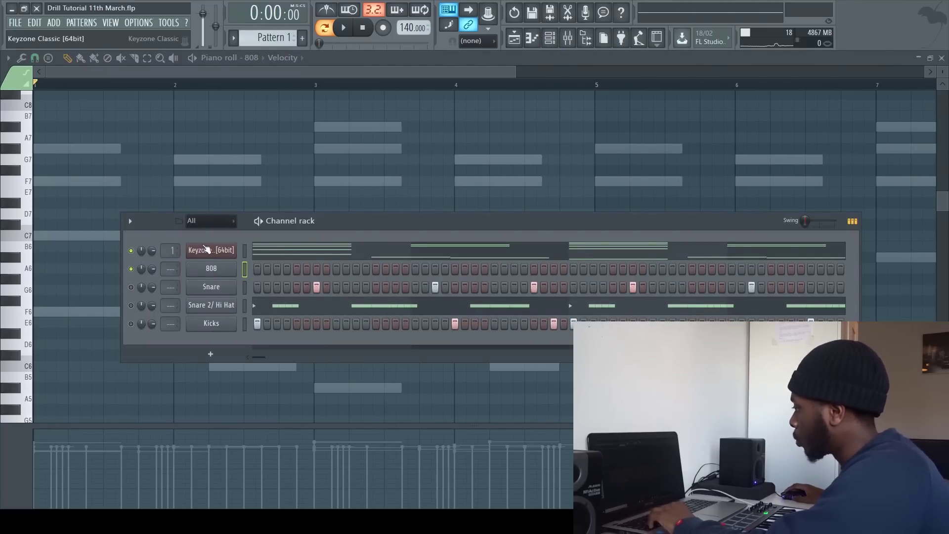
pyautogui.click(205, 249)
pyautogui.moveTo(361, 205); pyautogui.dragTo(473, 112)
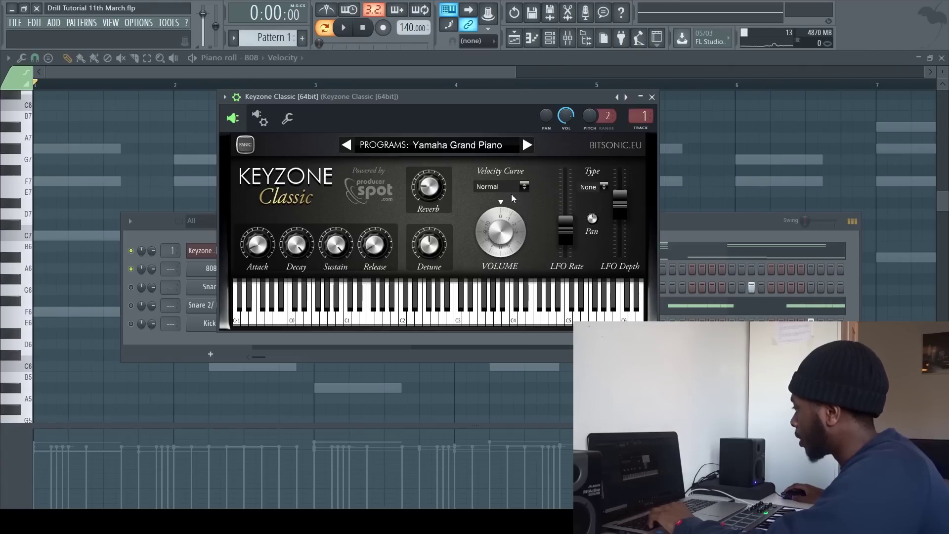
pyautogui.click(527, 145)
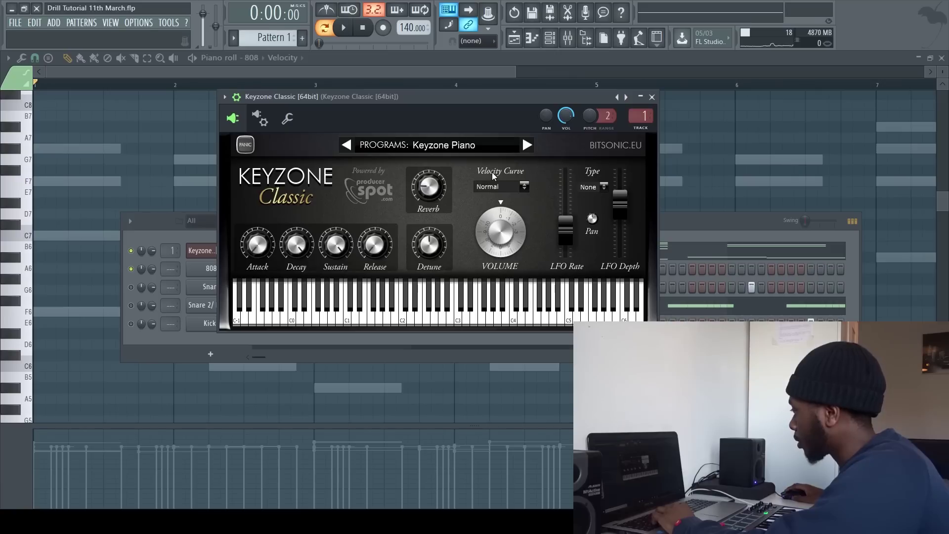
pyautogui.press('space')
pyautogui.click(652, 98)
pyautogui.press('space')
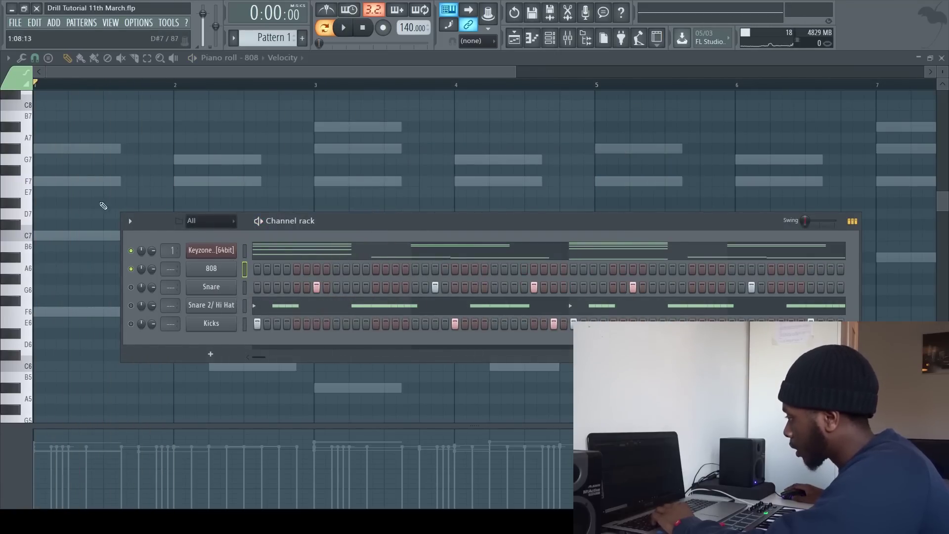
pyautogui.press('F6')
pyautogui.scroll(3, 68, 233)
pyautogui.click(42, 191)
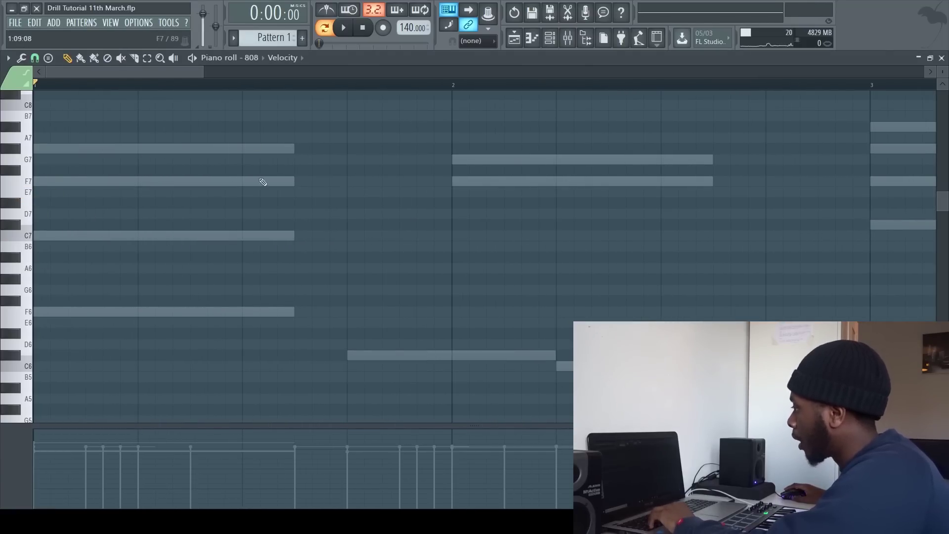
pyautogui.click(43, 202)
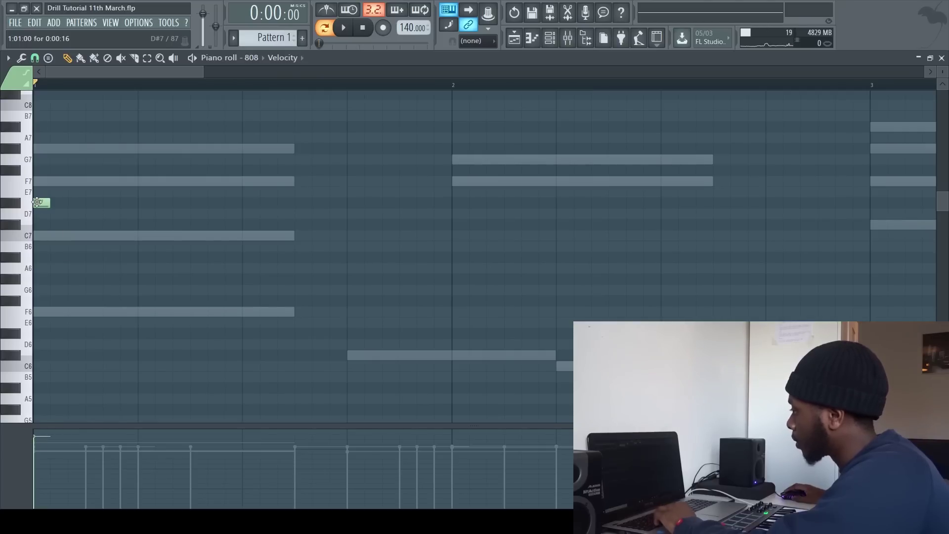
pyautogui.moveTo(38, 202); pyautogui.dragTo(36, 225)
pyautogui.rightClick(42, 226)
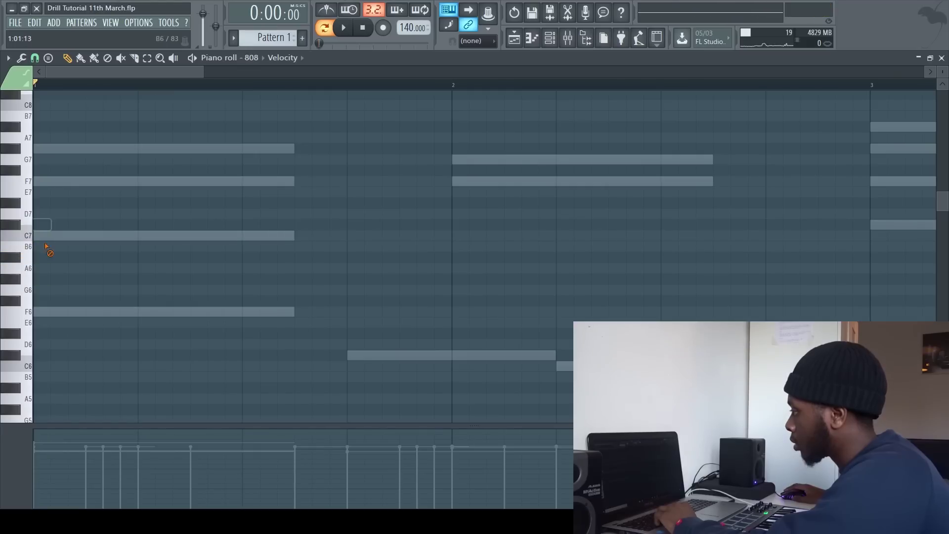
# Check the 808 channel's sampler settings and its loaded sample.
pyautogui.click(555, 39)
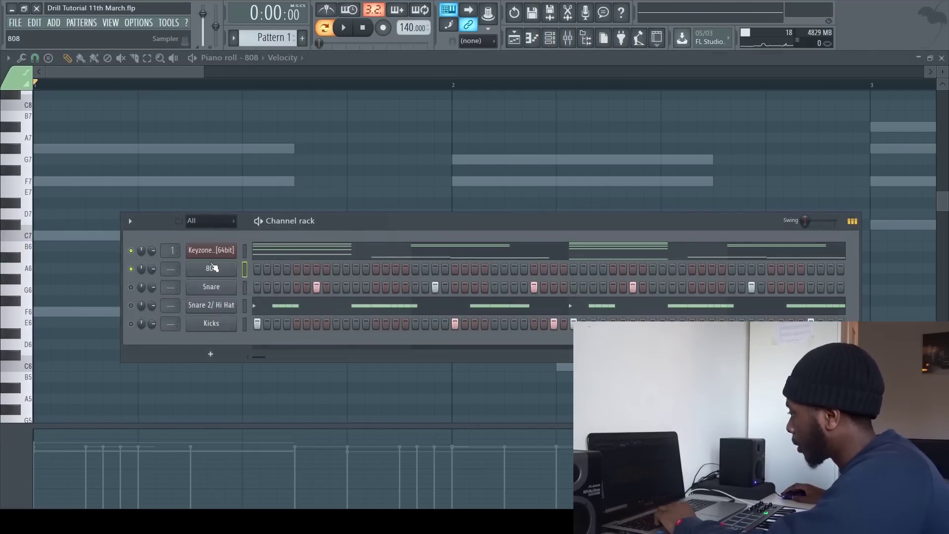
pyautogui.click(212, 267)
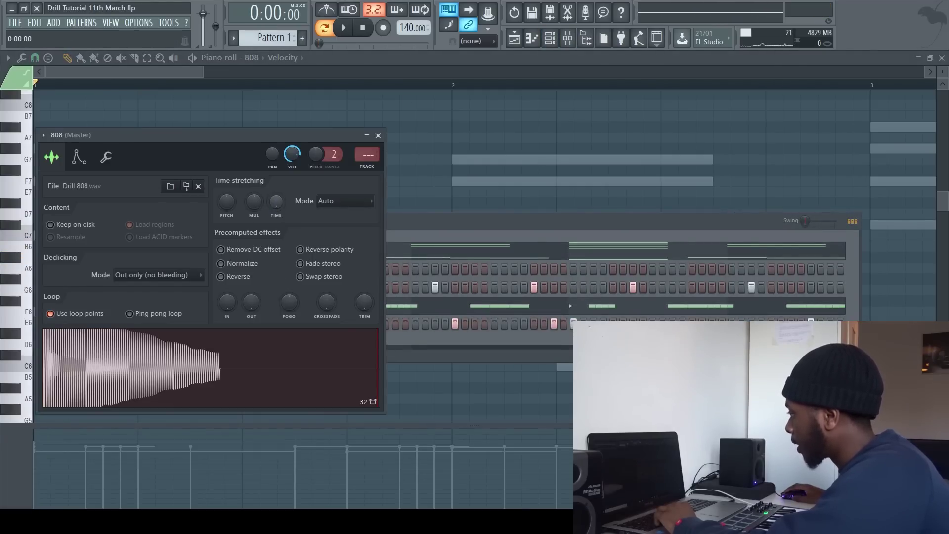
pyautogui.click(438, 144)
# Draw a one-beat F6 note for the 808 at the start of bar 1 and play it back.
pyautogui.moveTo(26, 190); pyautogui.dragTo(133, 318)
pyautogui.click(46, 311)
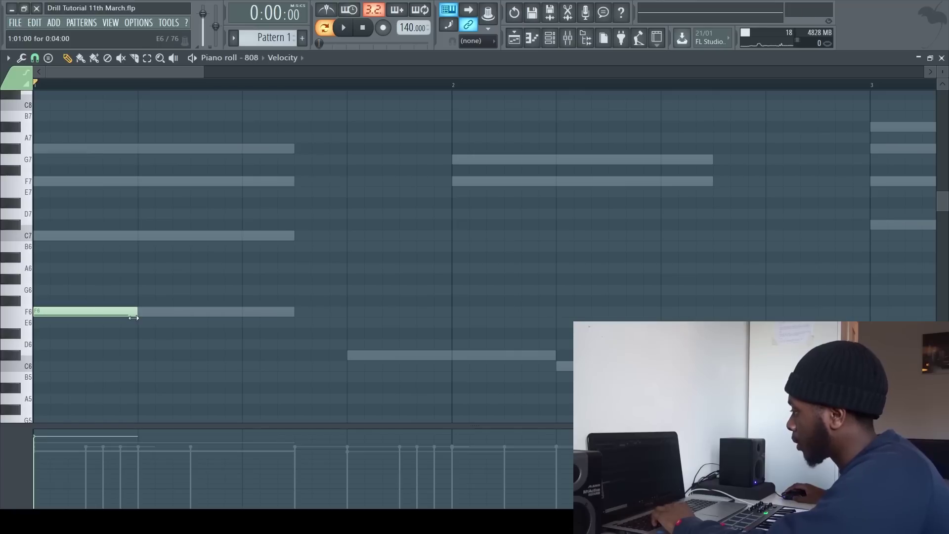
pyautogui.press('space')
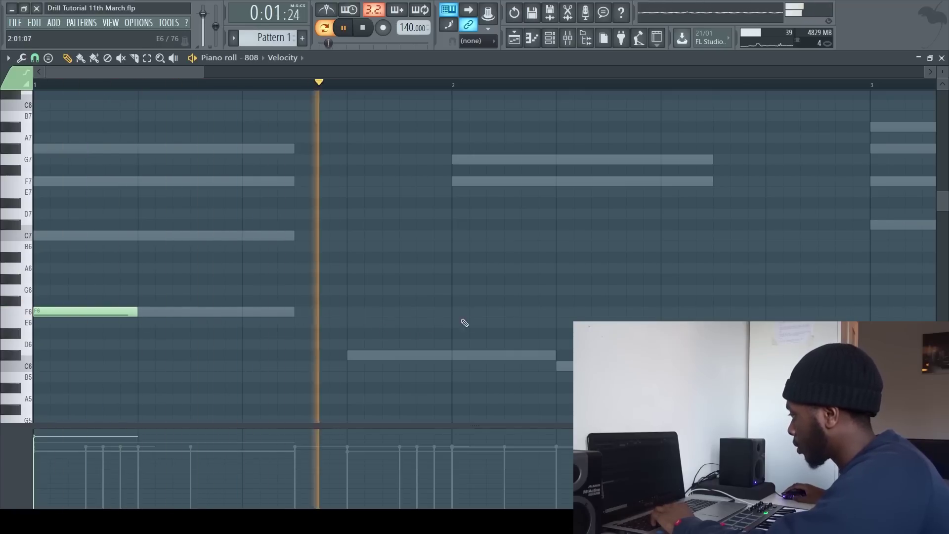
pyautogui.press('space')
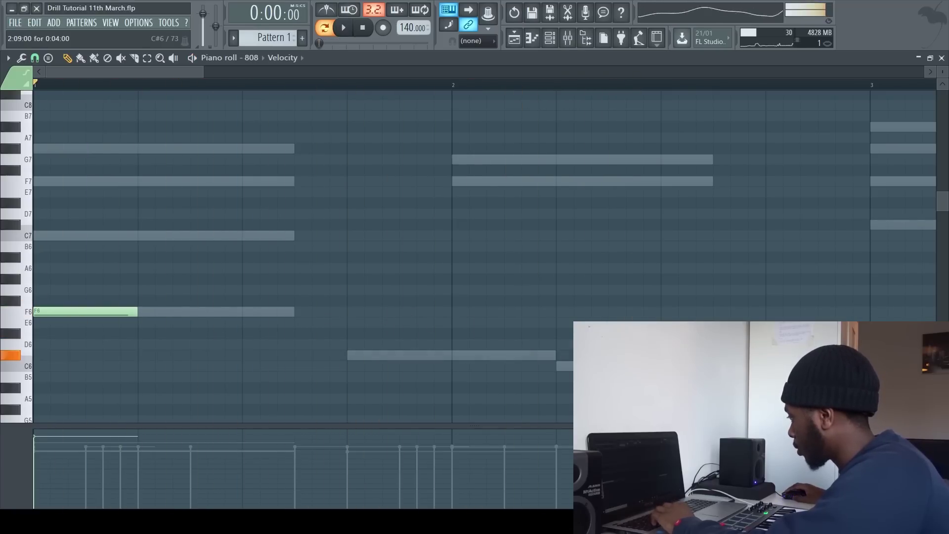
# Add a two-step C#6 note at step 9 of bar 2, followed by a C6 note at step 11.
pyautogui.scroll(-1, 667, 355)
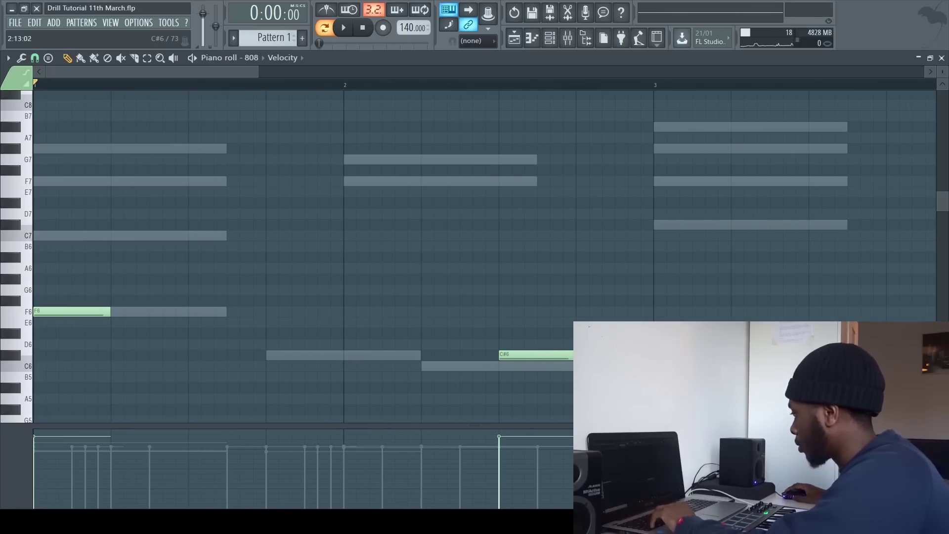
pyautogui.click(540, 369)
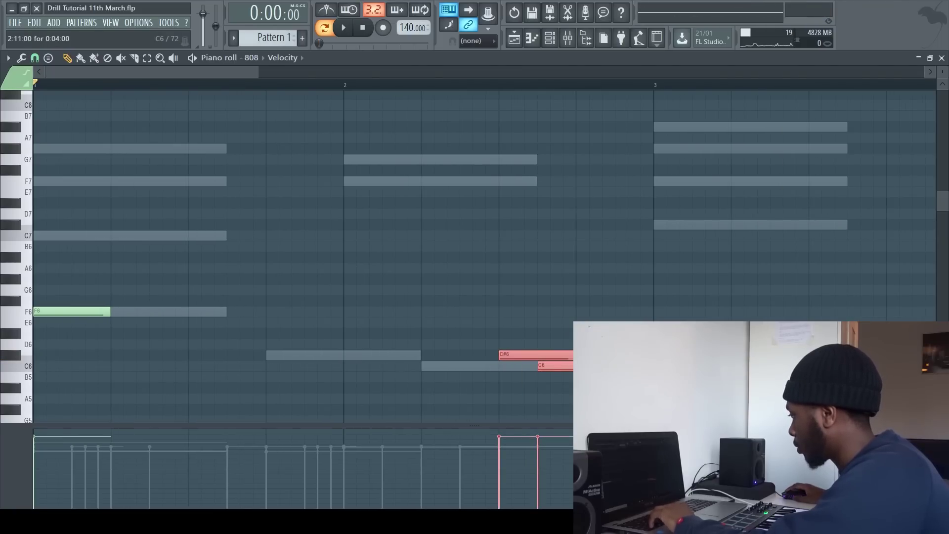
pyautogui.hotkey('ctrl', 'd')
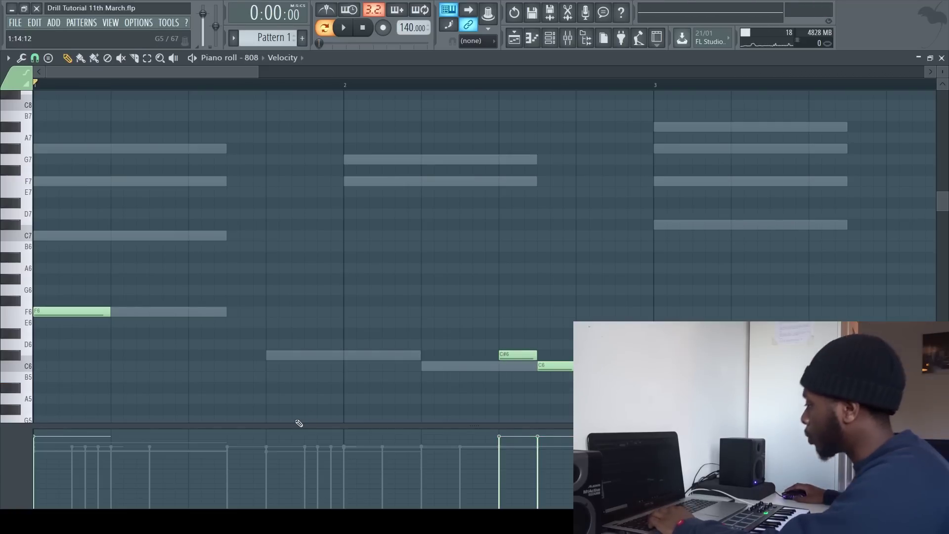
# Collapse the velocity lane and add a short A#5 note at the start of bar 3.
pyautogui.moveTo(264, 423); pyautogui.dragTo(270, 502)
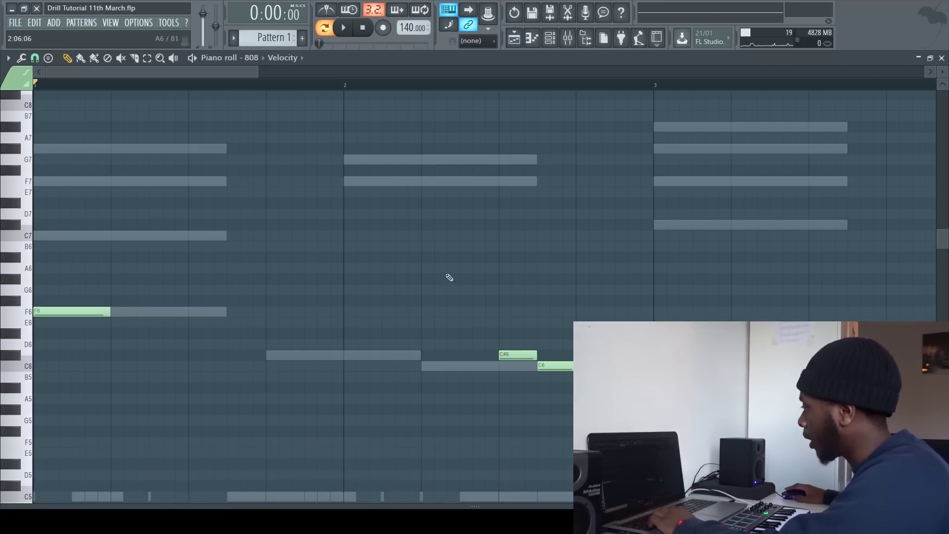
pyautogui.scroll(-5, 330, 270)
pyautogui.scroll(-4, 111, 296)
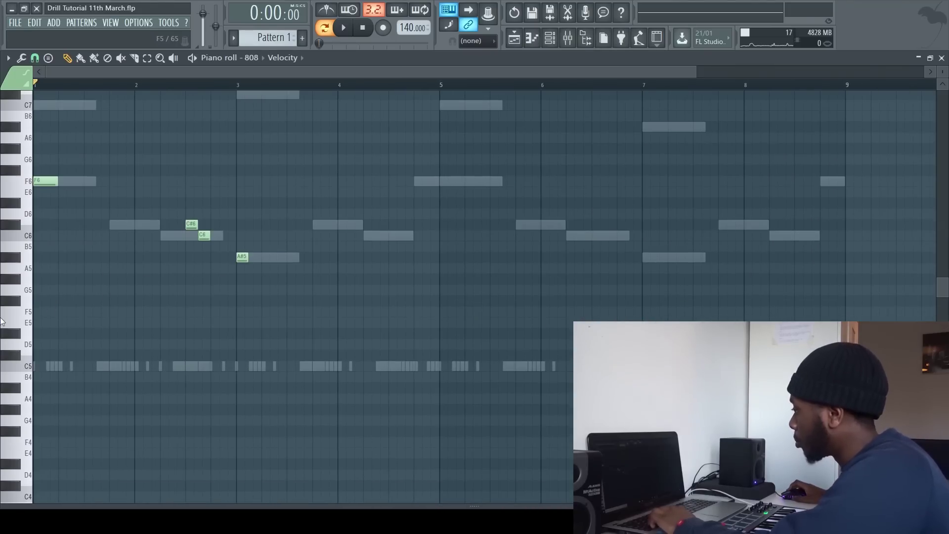
# Transpose all four 808 notes down one octave and audition the pattern.
pyautogui.scroll(4, 336, 264)
pyautogui.moveTo(642, 154); pyautogui.dragTo(56, 339)
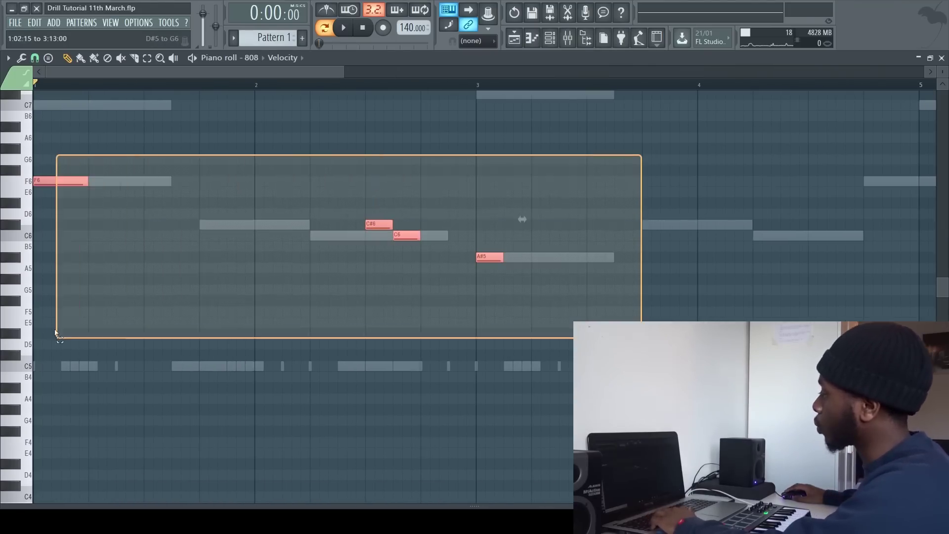
pyautogui.hotkey('ctrl', 'Down')
pyautogui.press('space')
pyautogui.press('space')
pyautogui.click(550, 38)
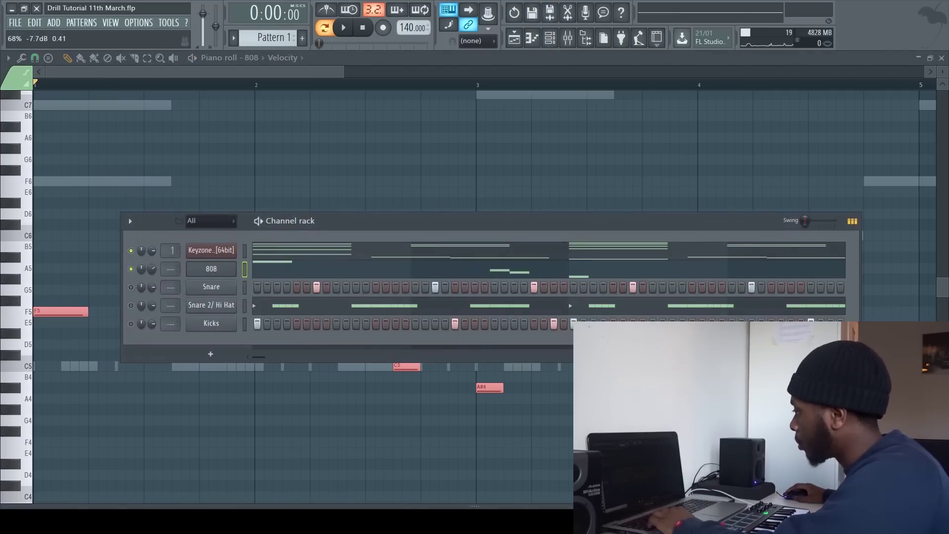
pyautogui.rightClick(198, 429)
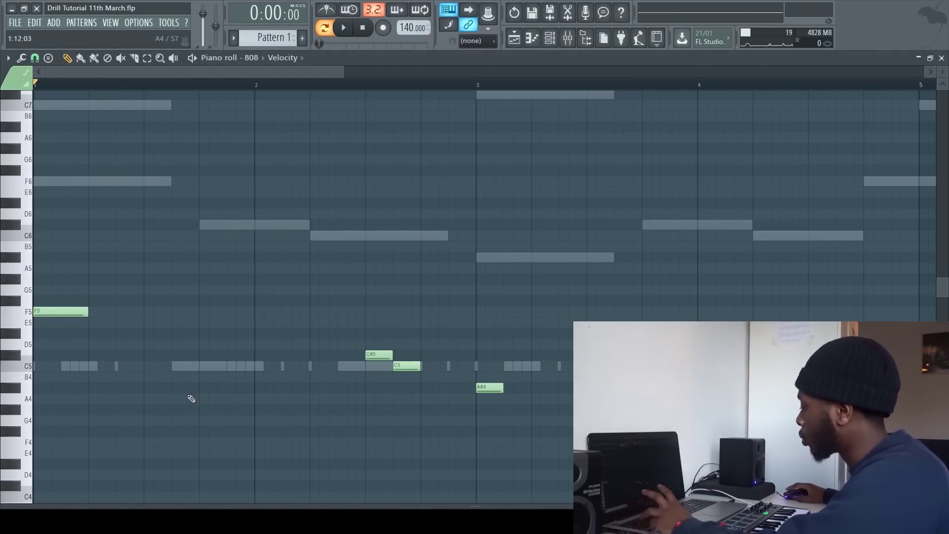
# Transpose all four 808 notes up two octaves.
pyautogui.hotkey('ctrl', 'Up')
pyautogui.hotkey('ctrl', 'Up')
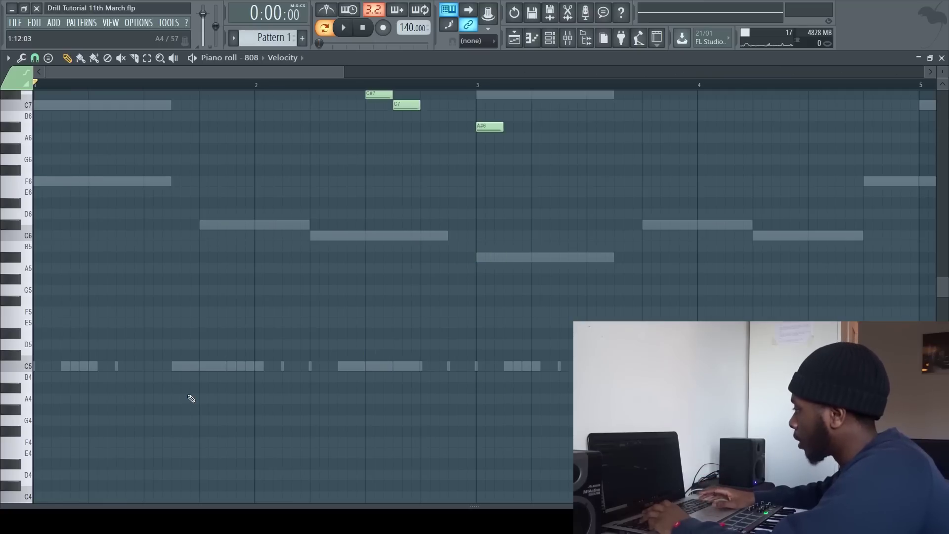
pyautogui.scroll(3, 191, 399)
pyautogui.scroll(4, 191, 398)
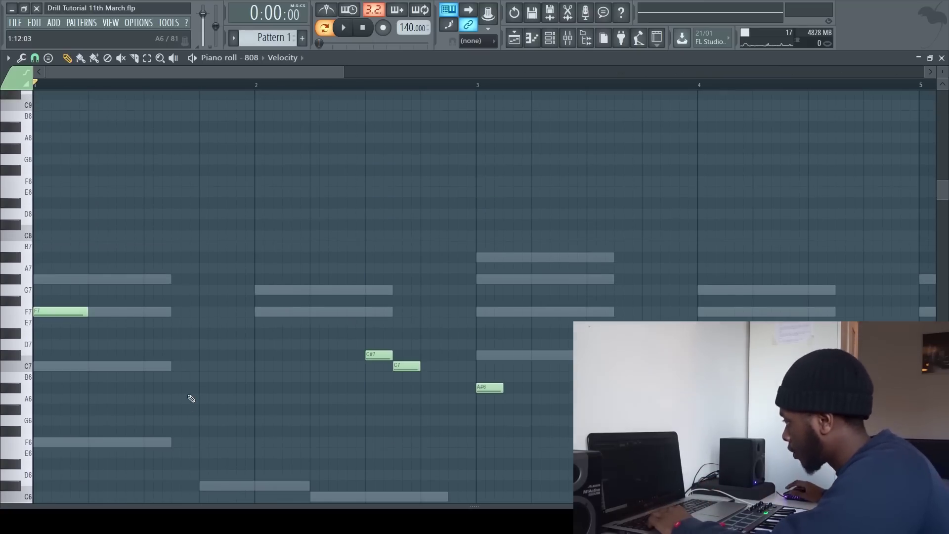
# Play the pattern and lengthen the A#6 note at the start of bar 3 to one beat.
pyautogui.press('space')
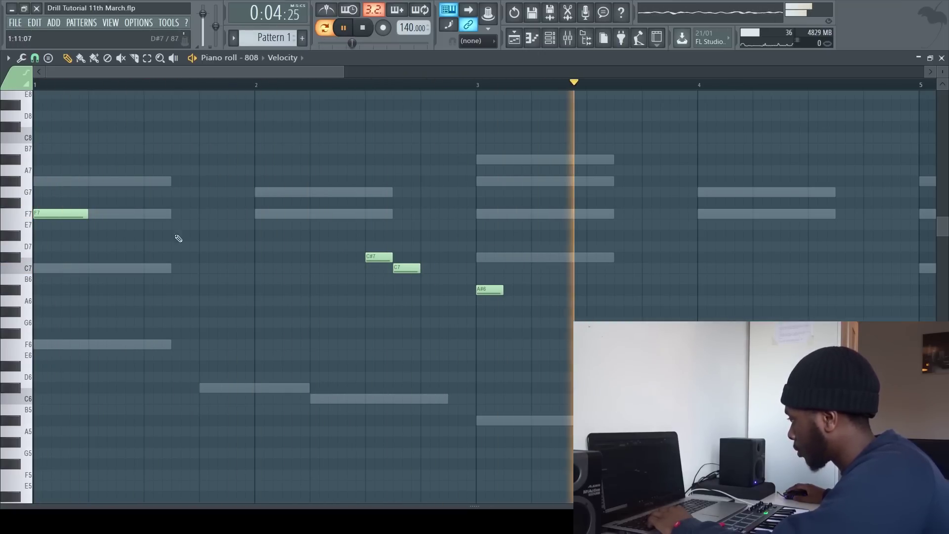
pyautogui.rightClick(477, 292)
pyautogui.click(478, 293)
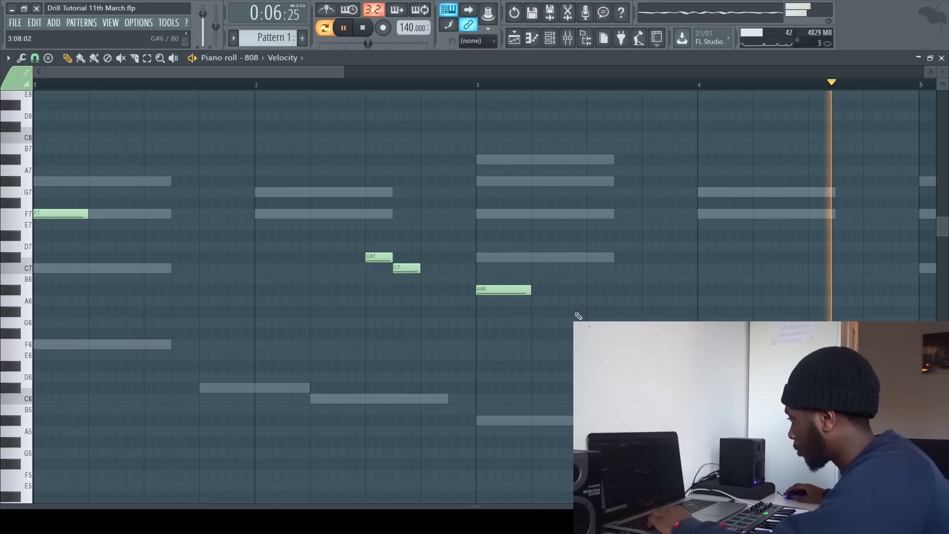
# Add one-beat A#6 notes at step 7 of bar 3 and step 5 of bar 4.
pyautogui.scroll(-5, 410, 323)
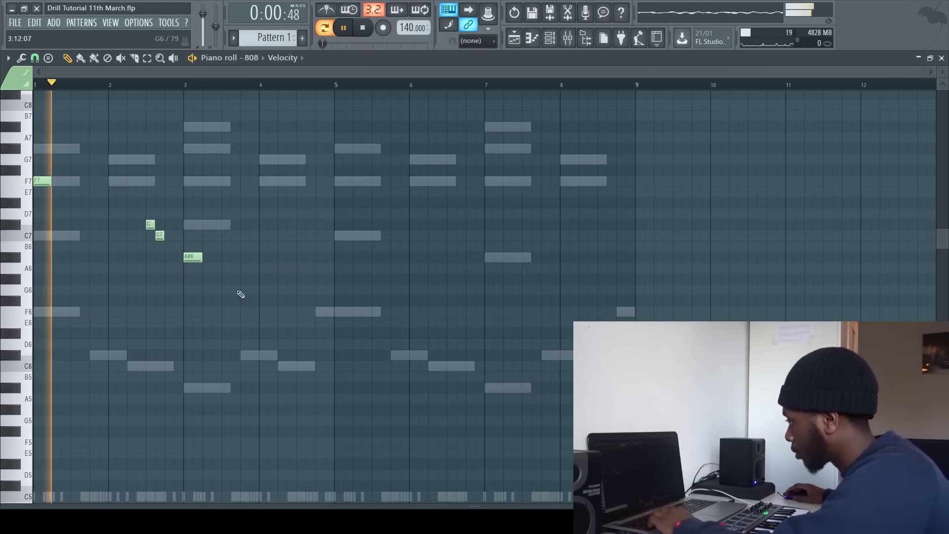
pyautogui.scroll(3, 386, 251)
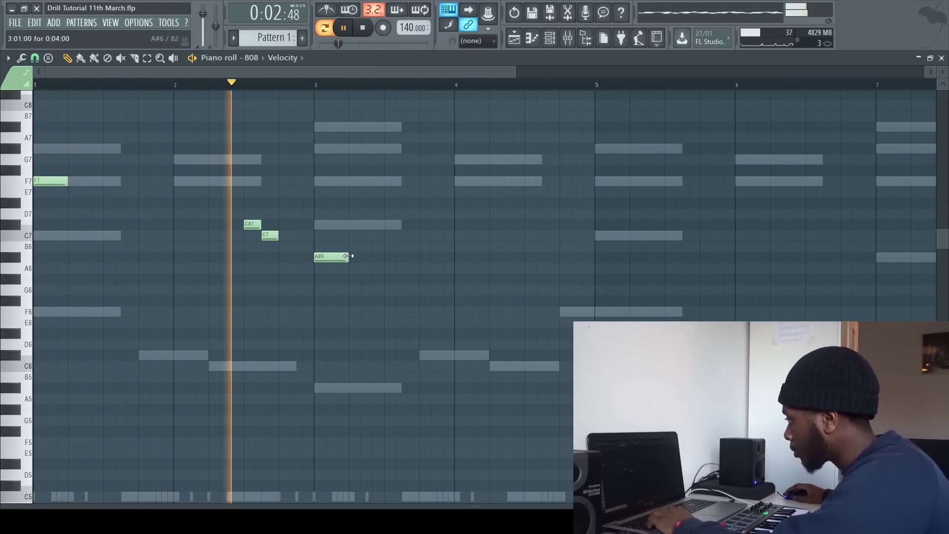
pyautogui.click(369, 256)
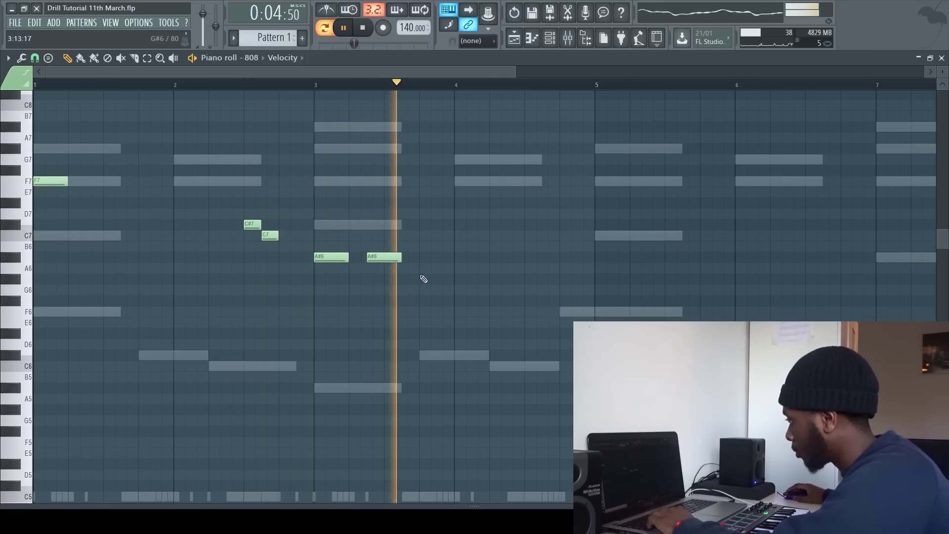
pyautogui.click(507, 257)
pyautogui.press('space')
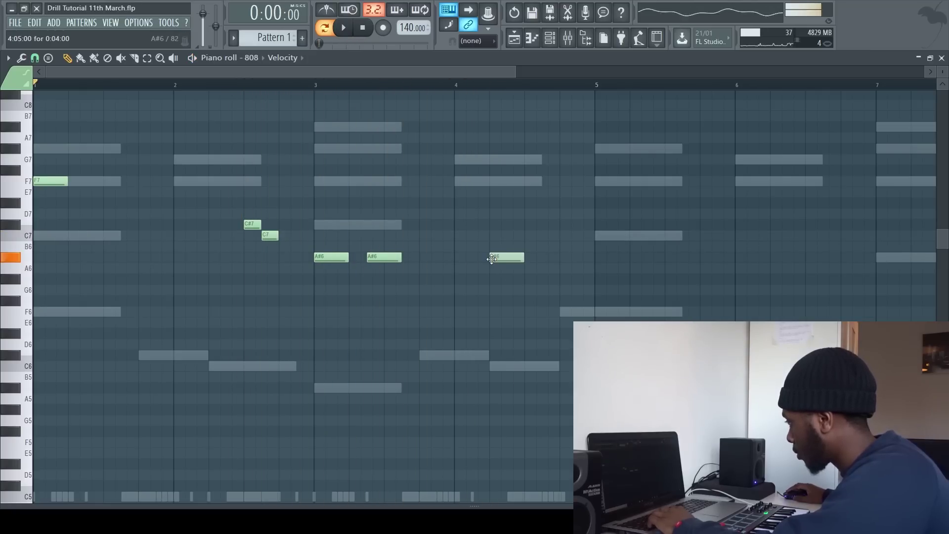
# Add one-beat C#7 and C7 notes at steps 9 and 13 of bar 4 and audition the pattern.
pyautogui.click(533, 236)
pyautogui.moveTo(529, 229); pyautogui.dragTo(525, 223)
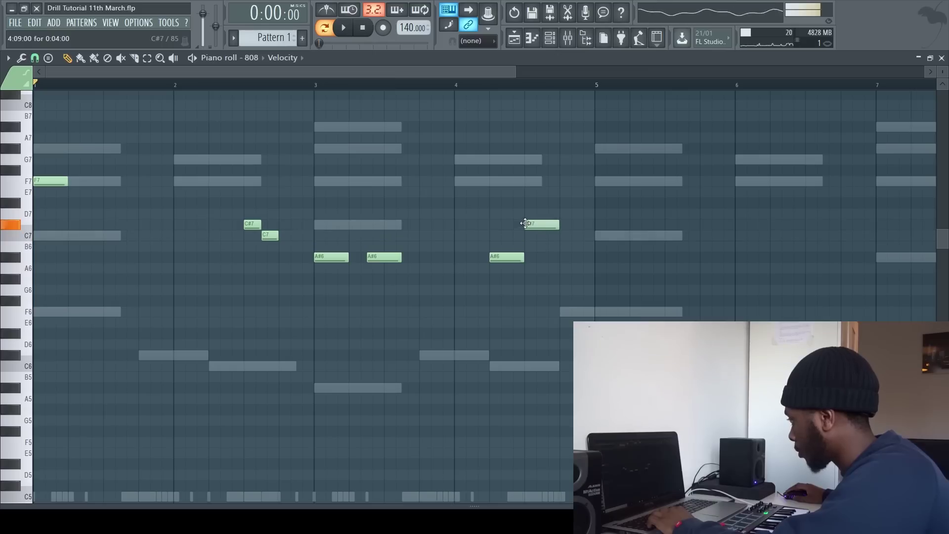
pyautogui.click(561, 236)
pyautogui.press('space')
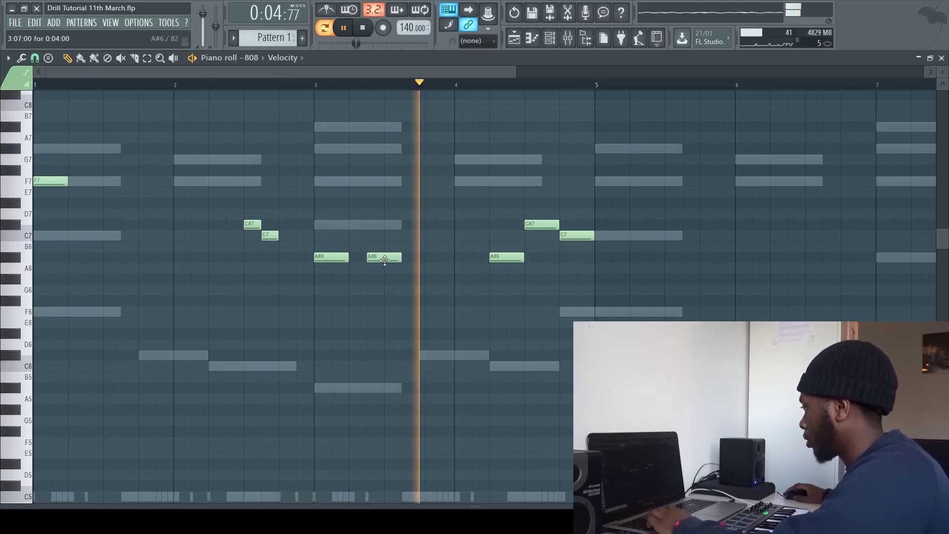
pyautogui.press('space')
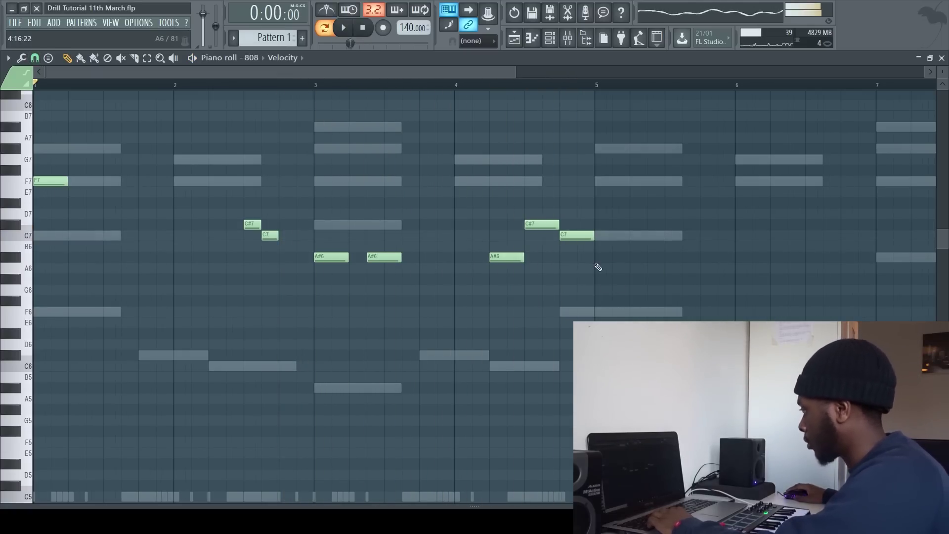
# Try a one-beat F7 note at the start of bar 5 and audition the pattern with it.
pyautogui.rightClick(597, 256)
pyautogui.click(598, 182)
pyautogui.moveTo(658, 272)
pyautogui.mouseDown()
pyautogui.moveTo(648, 262)
pyautogui.moveTo(648, 276)
pyautogui.mouseUp()
pyautogui.rightClick(655, 270)
pyautogui.click(653, 311)
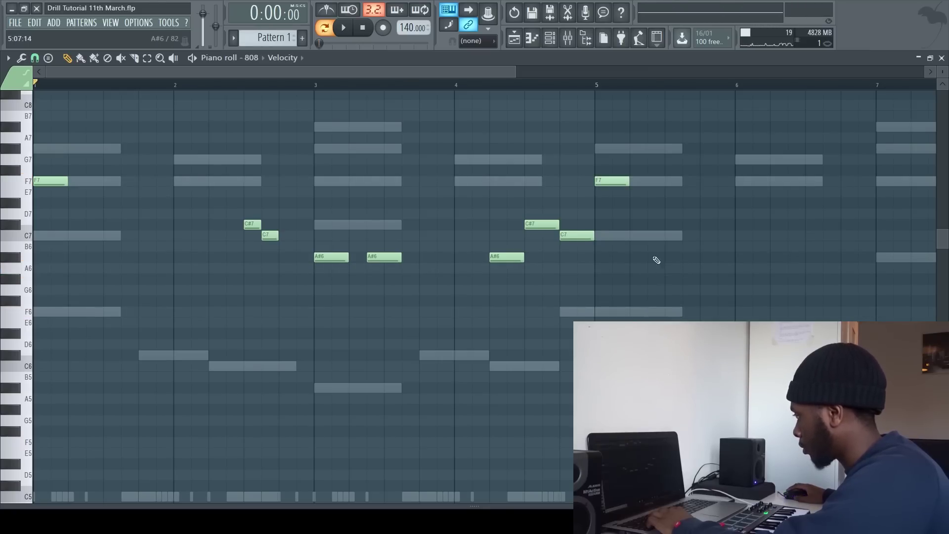
pyautogui.press('space')
pyautogui.keyDown('ctrl'); pyautogui.scroll(-2, 265, 290); pyautogui.keyUp('ctrl')
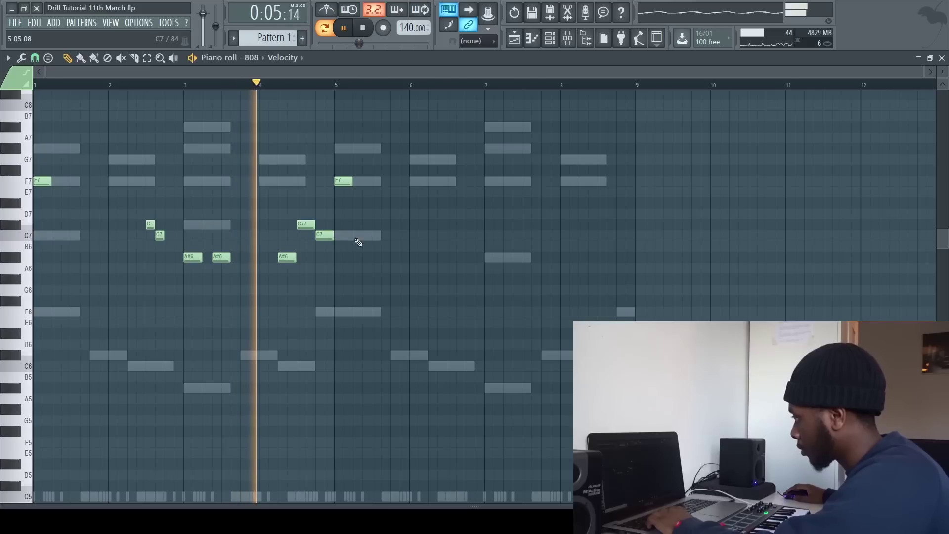
pyautogui.press('space')
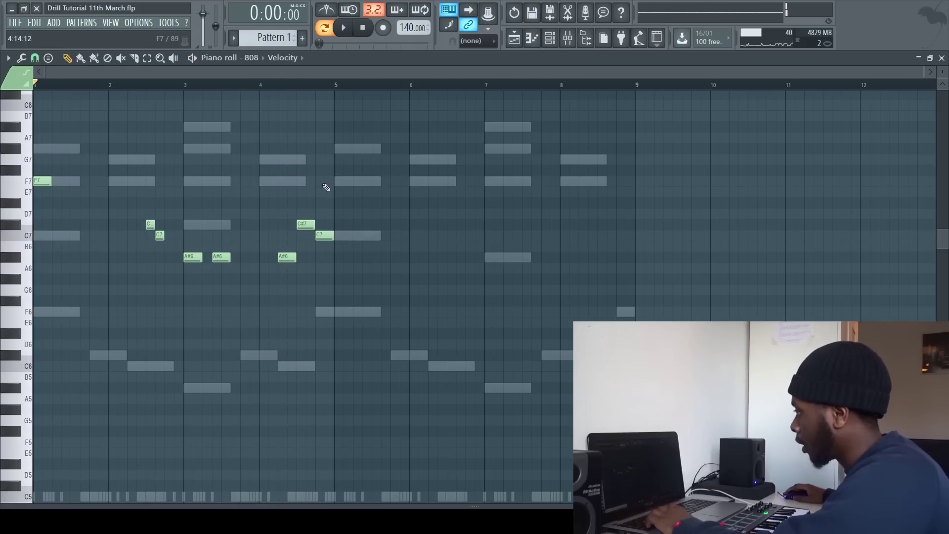
# Duplicate the four-bar 808 pattern into bars 5 to 8 and transpose all notes down one octave.
pyautogui.hotkey('ctrl', 'b')
pyautogui.hotkey('ctrl', 'd')
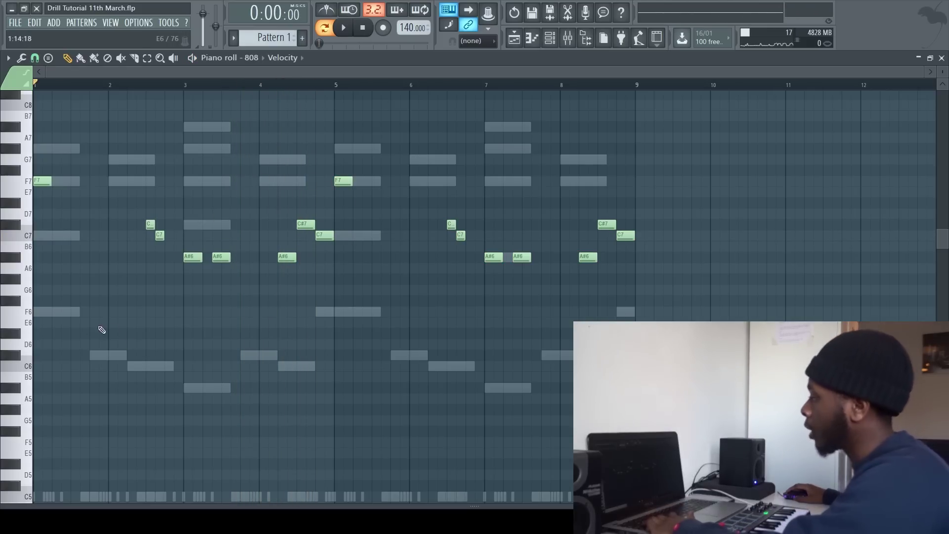
pyautogui.scroll(3, 10, 364)
pyautogui.scroll(-3, 11, 365)
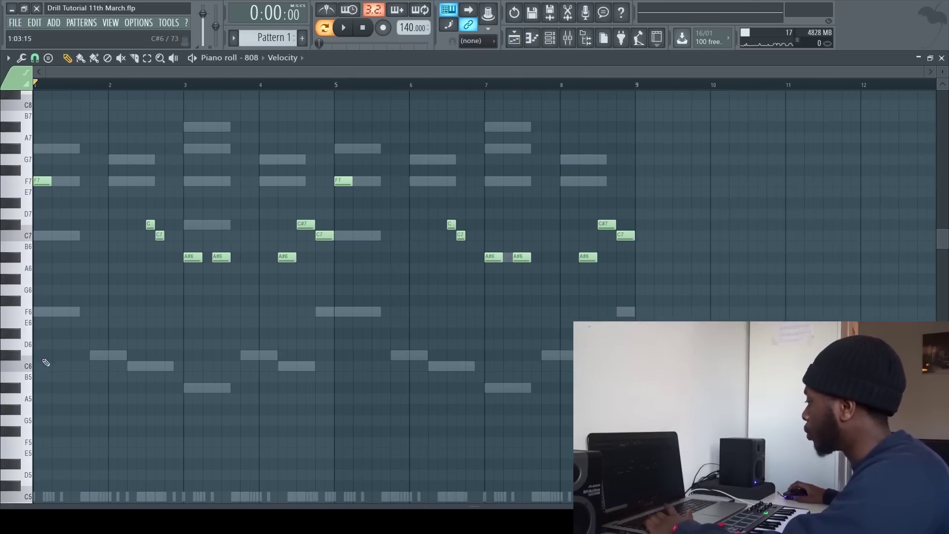
pyautogui.hotkey('ctrl', 'Down')
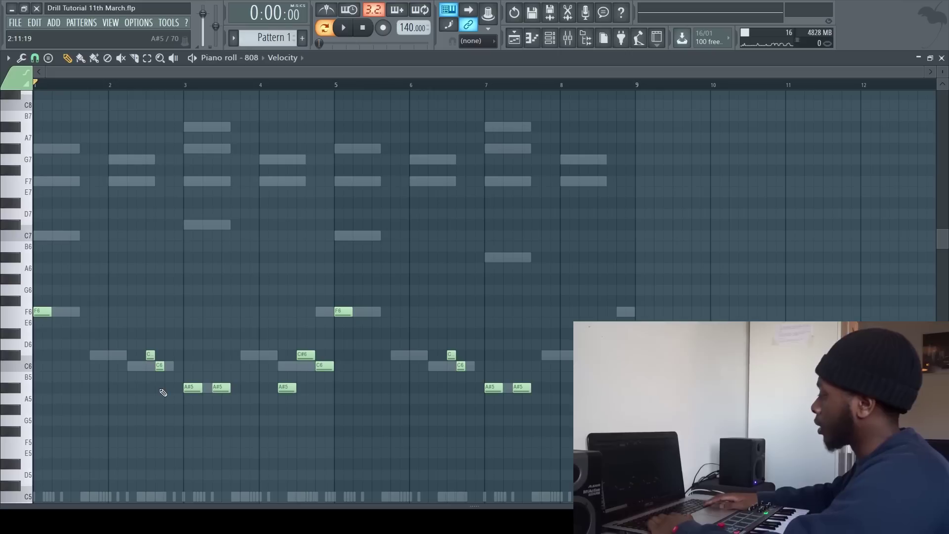
pyautogui.press('space')
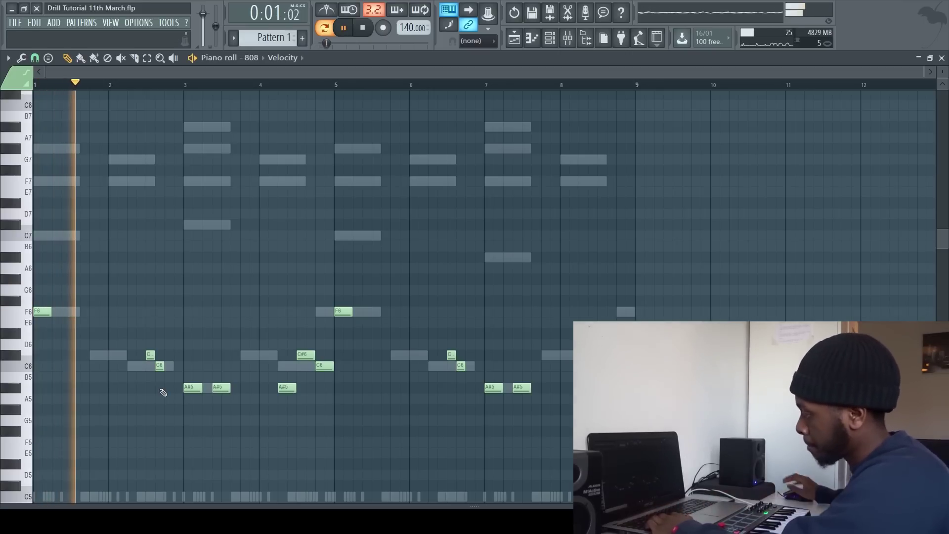
# Select all 808 notes and apply legato so each one extends to the start of the following note.
pyautogui.moveTo(781, 191); pyautogui.dragTo(32, 403)
pyautogui.press('space')
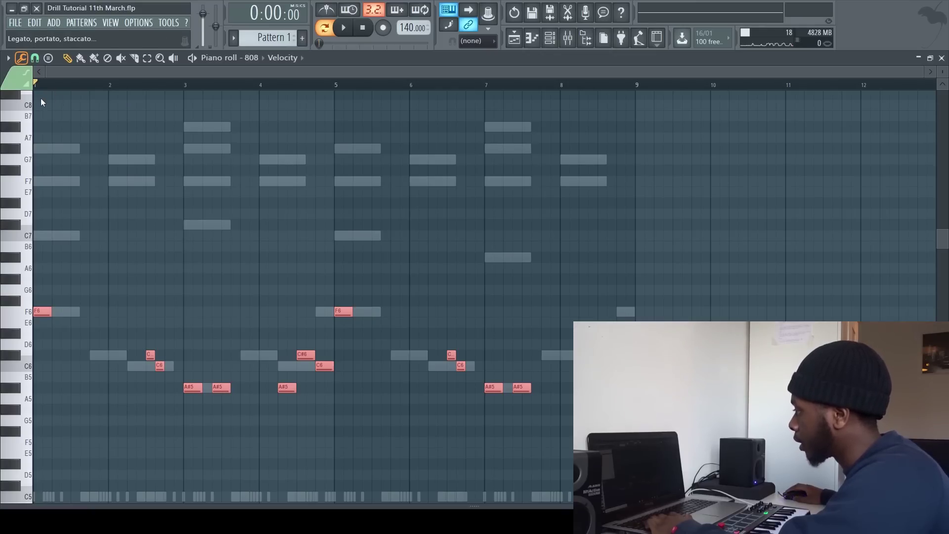
pyautogui.hotkey('ctrl', 'l')
pyautogui.hotkey('ctrl', 'd')
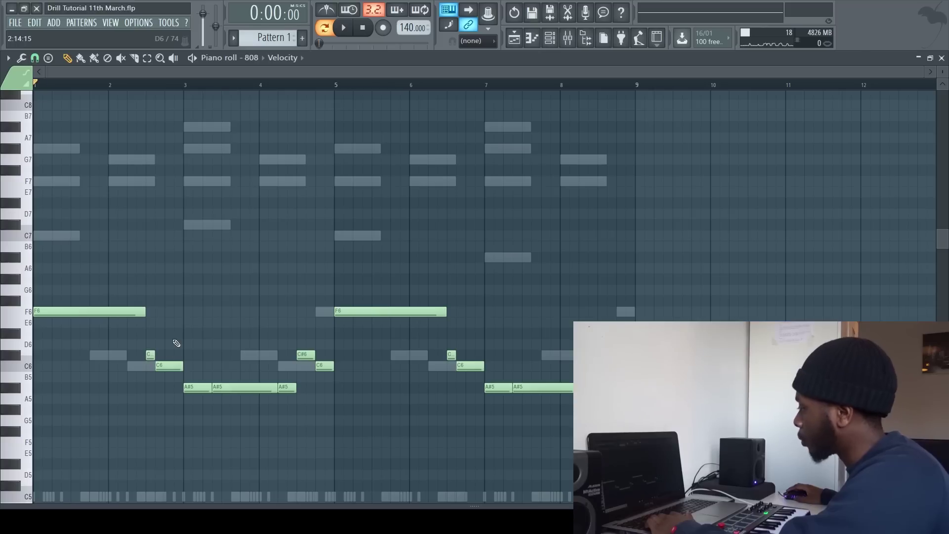
# Transpose the whole 808 pattern down one more octave and audition it.
pyautogui.scroll(-3, 245, 308)
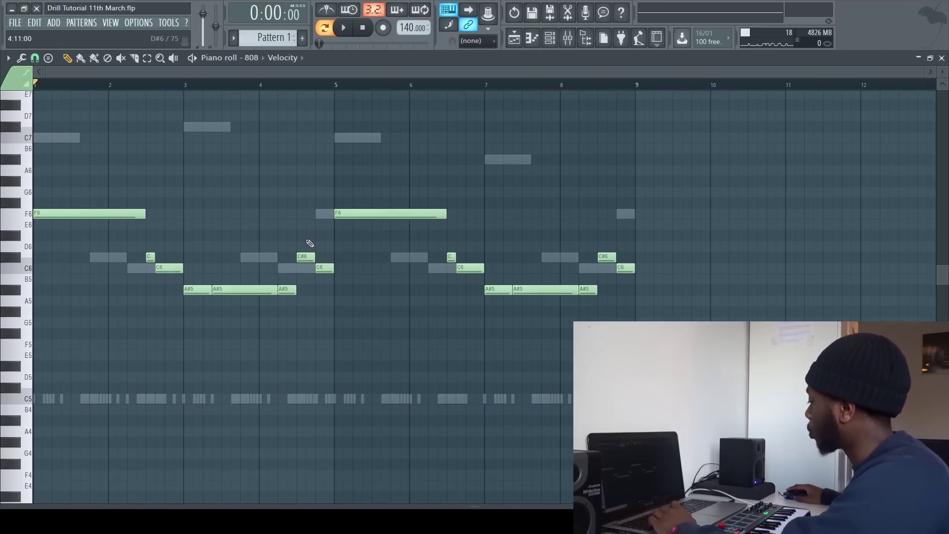
pyautogui.scroll(-1, 309, 229)
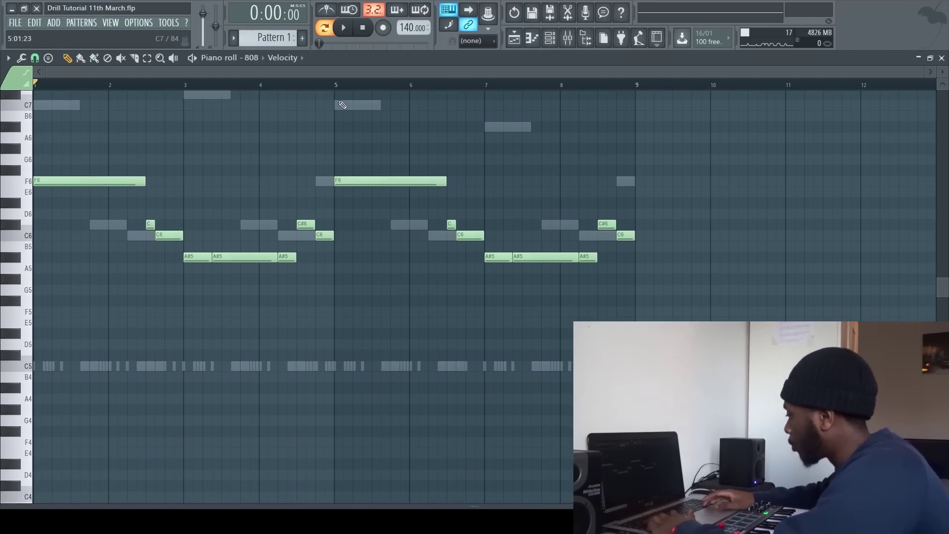
pyautogui.hotkey('ctrl', 'Down')
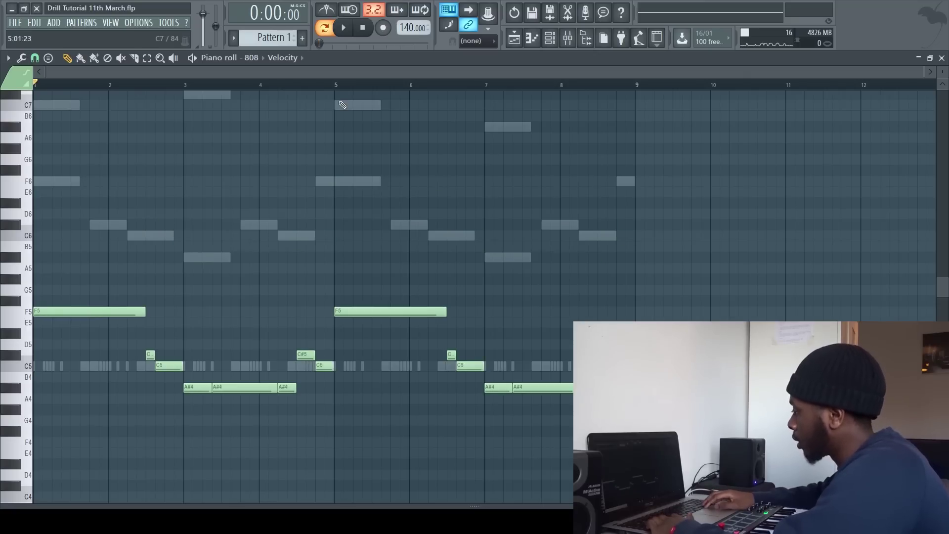
pyautogui.press('space')
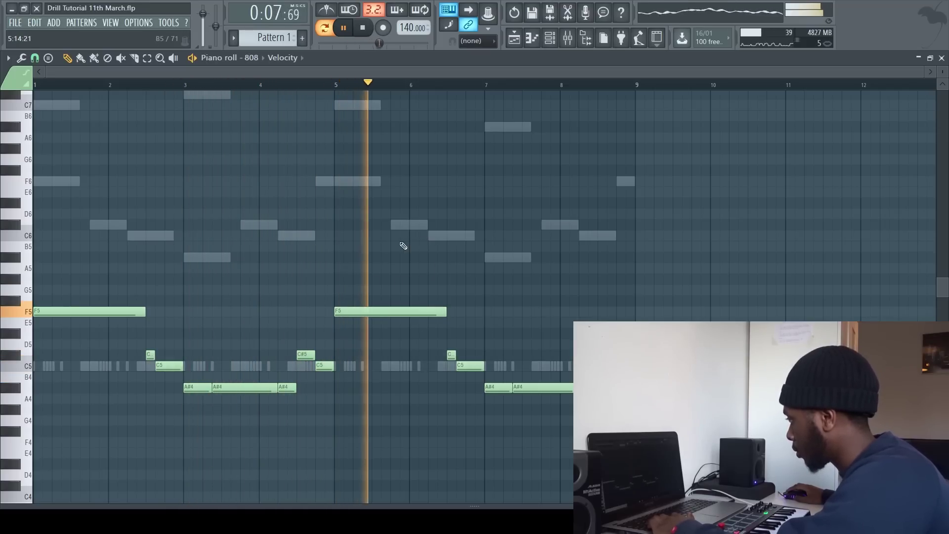
pyautogui.press('space')
# Select both long F5 notes and transpose only them down one octave to F4.
pyautogui.keyDown('ctrl'); pyautogui.click(27, 311); pyautogui.keyUp('ctrl')
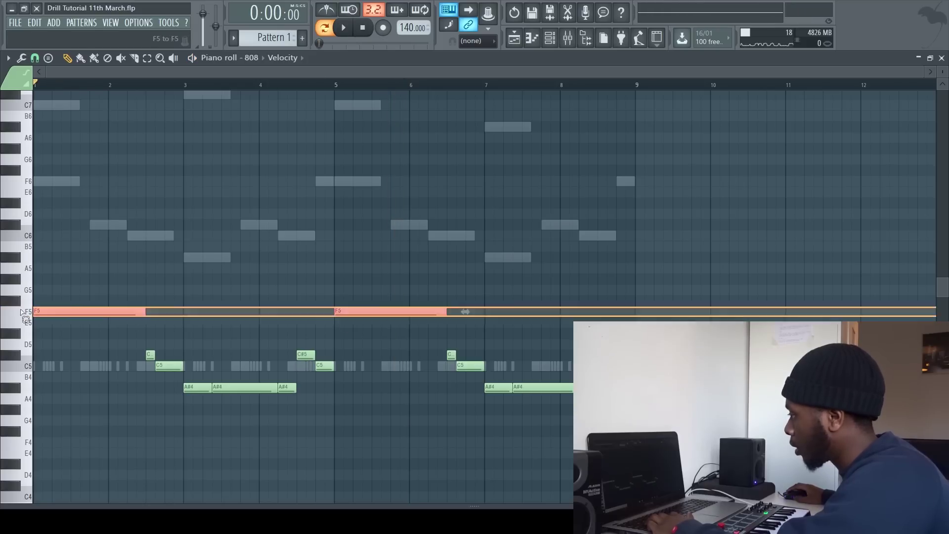
pyautogui.hotkey('ctrl', 'Down')
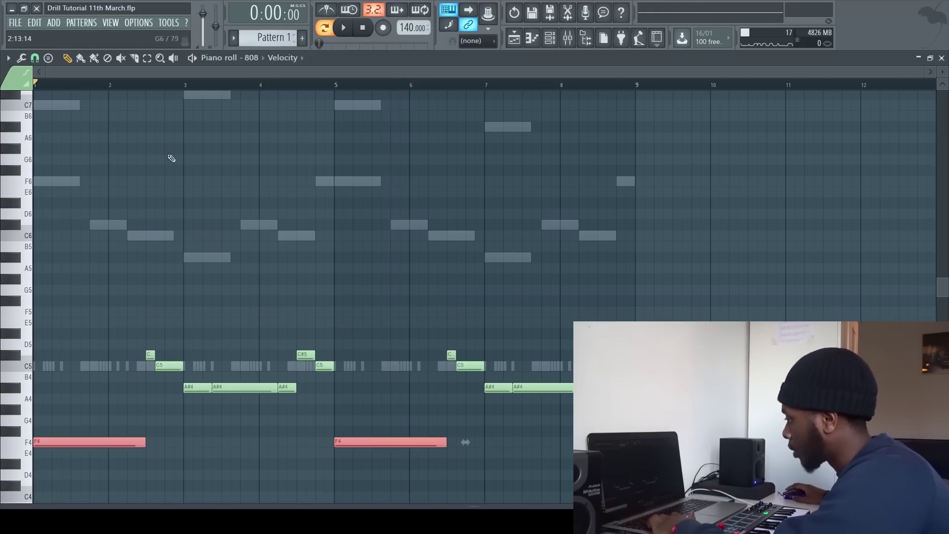
pyautogui.hotkey('ctrl', 'd')
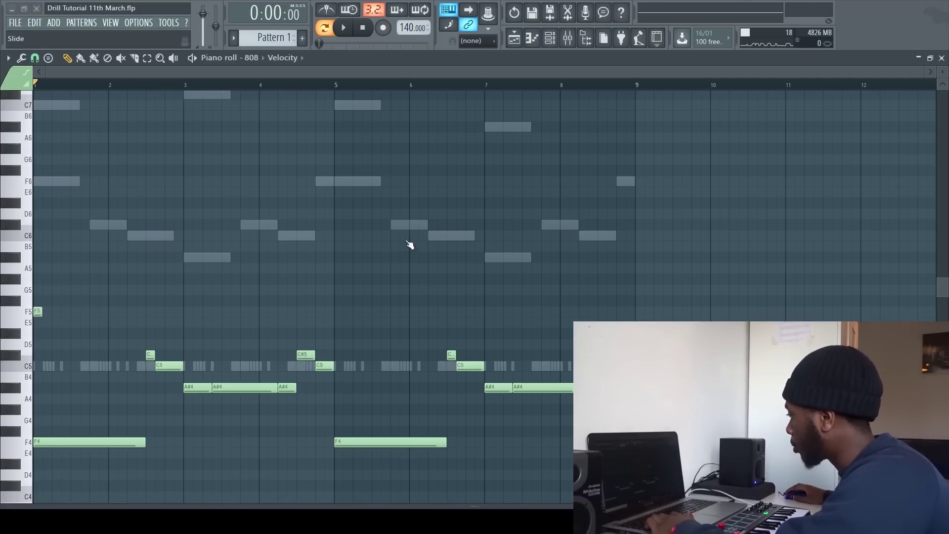
# Place a two-step F5 slide note at the start of bar 1, above the long F4 note.
pyautogui.scroll(3, 66, 316)
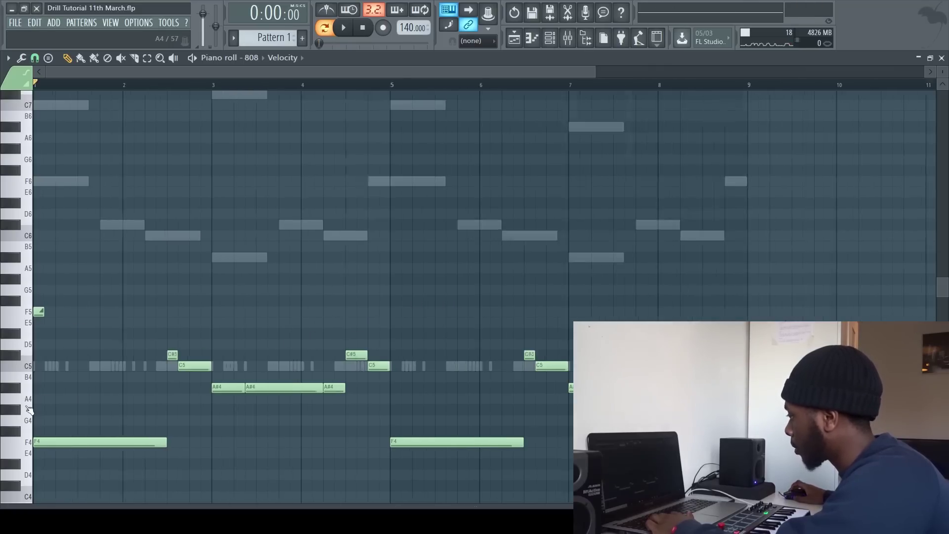
pyautogui.moveTo(41, 312)
pyautogui.mouseDown()
pyautogui.moveTo(180, 314)
pyautogui.moveTo(36, 317)
pyautogui.mouseUp()
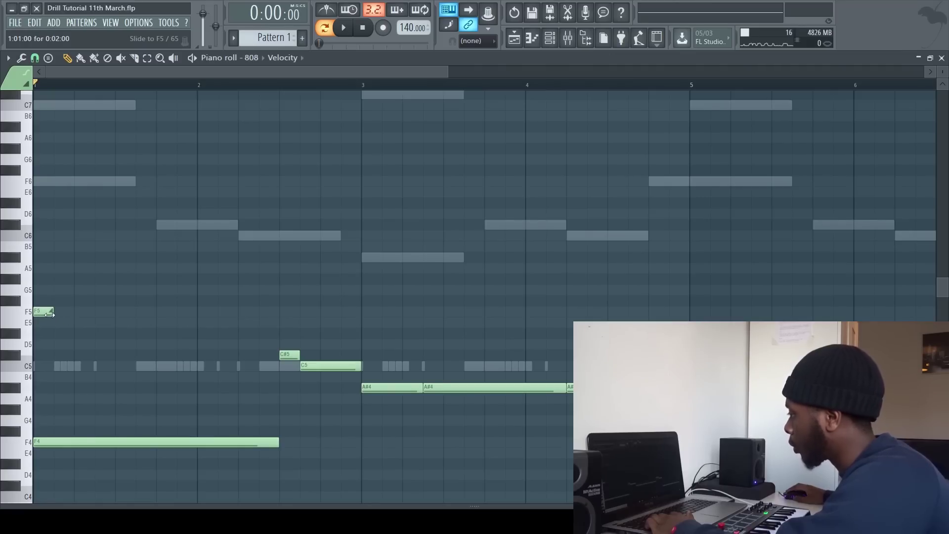
pyautogui.press('space')
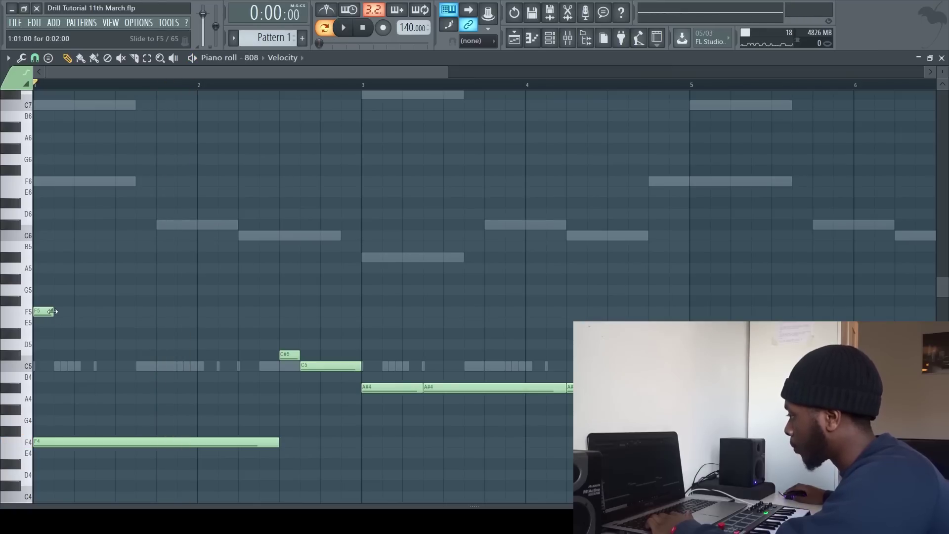
# Try lengthening the F5 slide note in bar 1 to eight steps and audition the slower slide.
pyautogui.moveTo(52, 312); pyautogui.dragTo(130, 311)
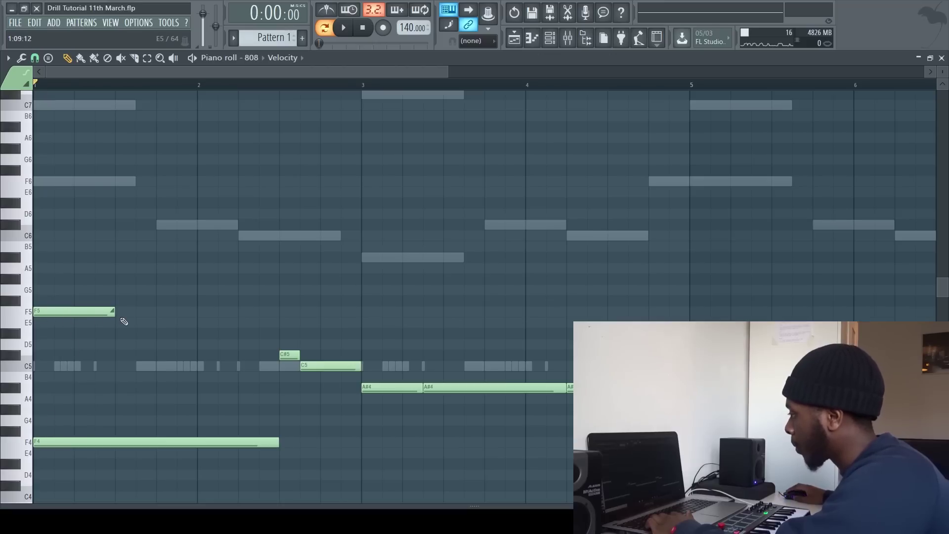
pyautogui.scroll(-2, 89, 351)
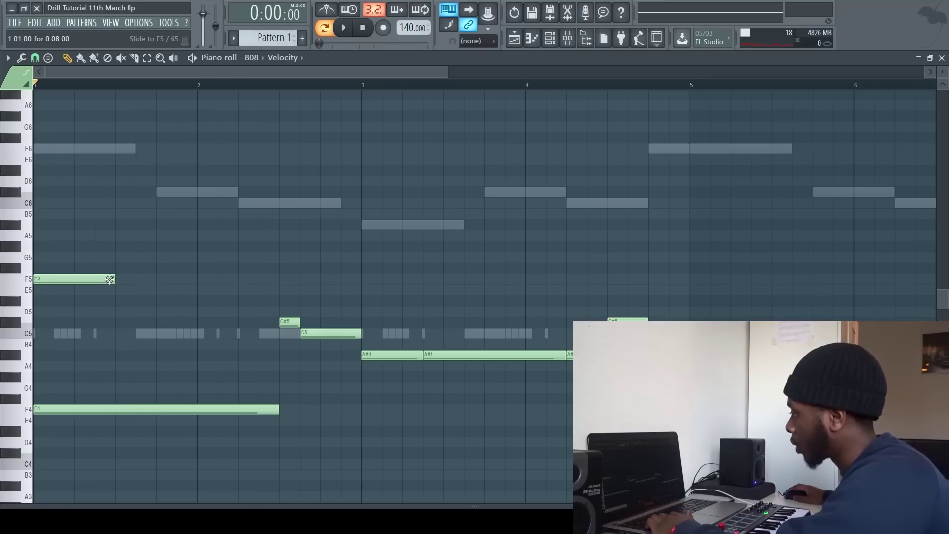
pyautogui.press('space')
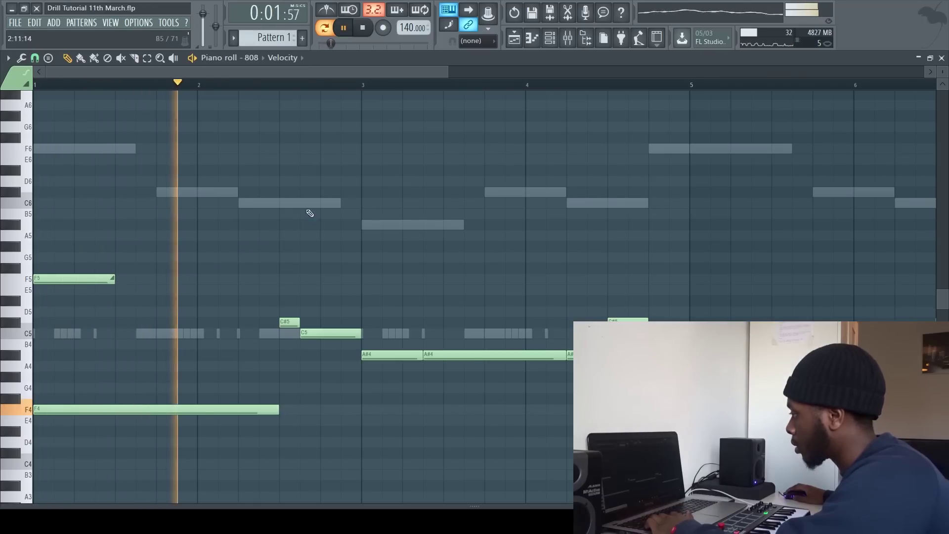
pyautogui.press('space')
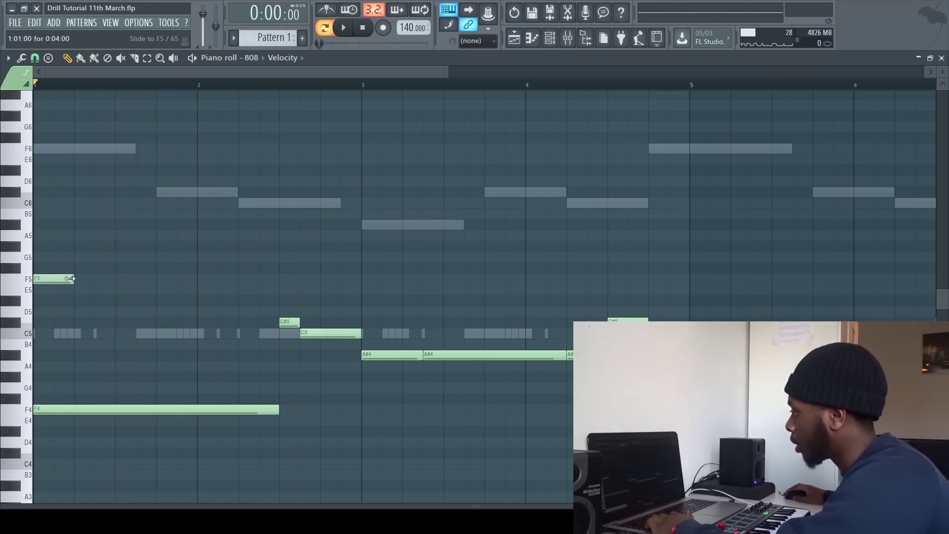
# Set the bar 1 F5 slide note to two steps and add a matching F5 slide note at the start of bar 5.
pyautogui.press('space')
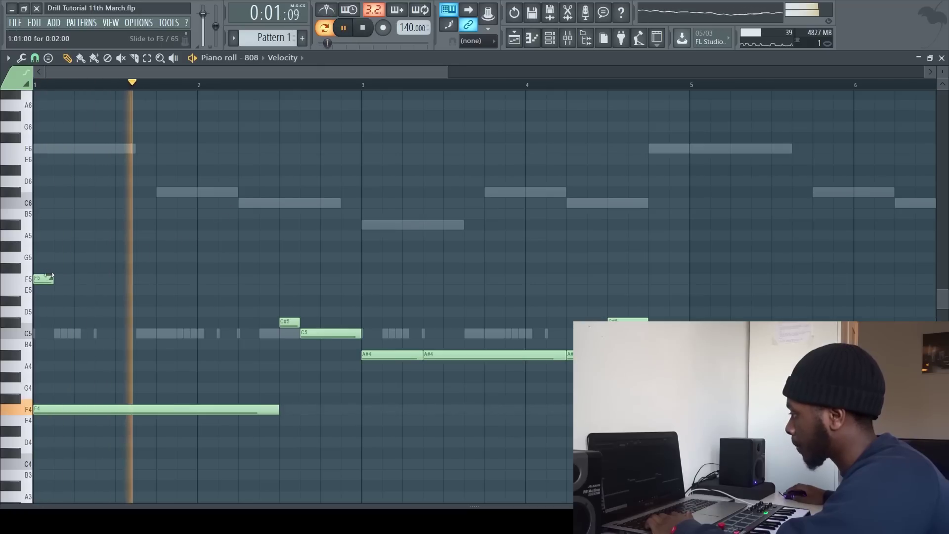
pyautogui.press('space')
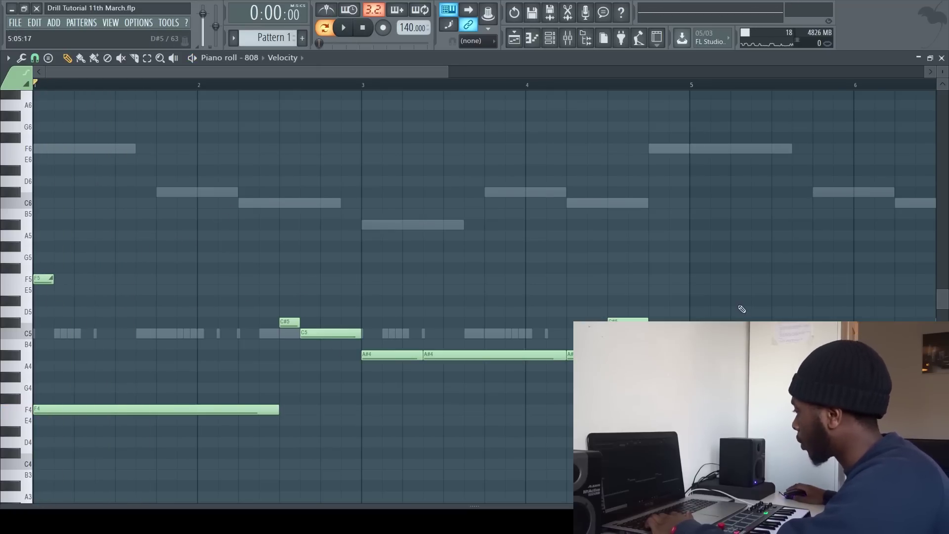
pyautogui.click(697, 280)
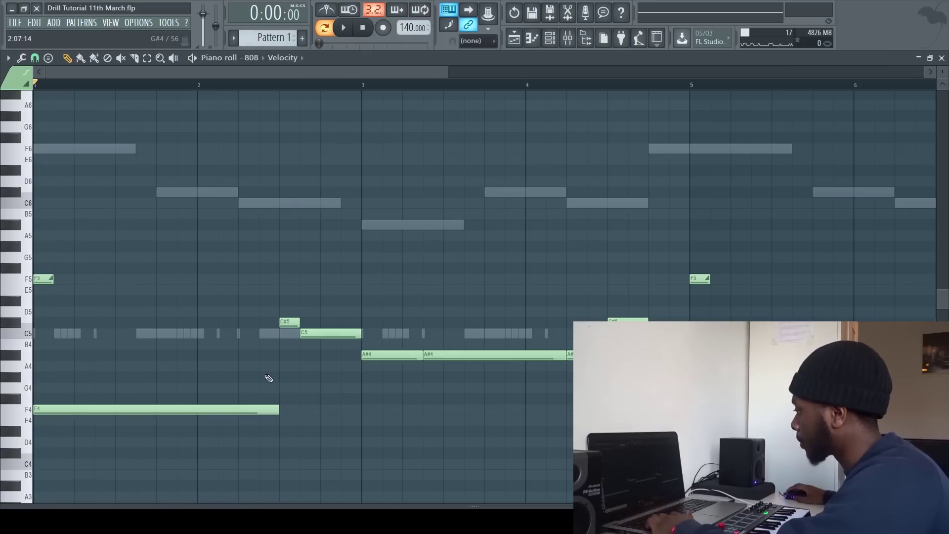
pyautogui.scroll(-4, 269, 378)
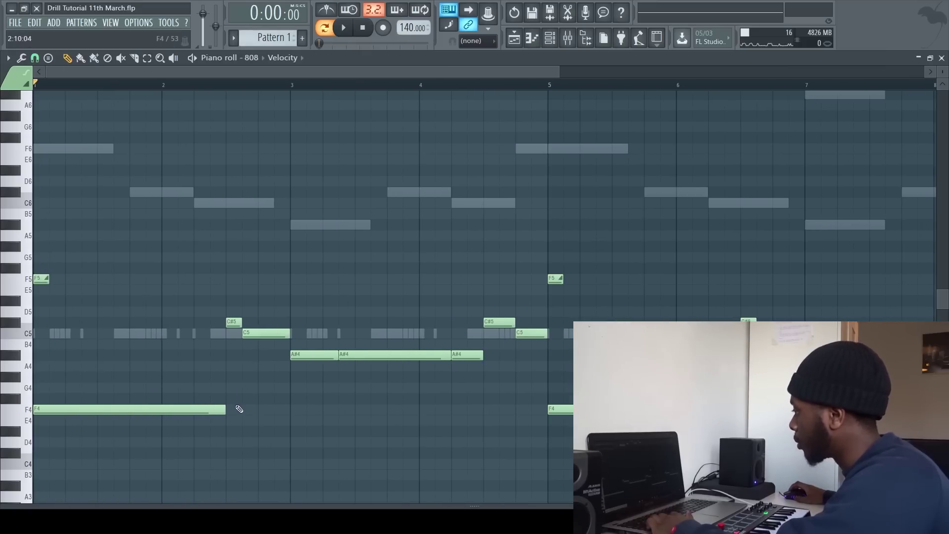
pyautogui.scroll(3, 232, 420)
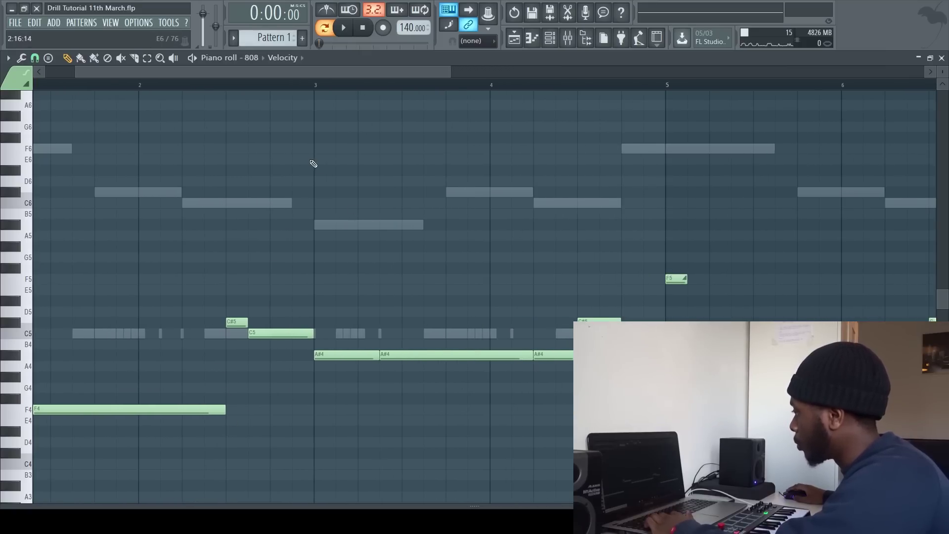
# Try a two-step C#6 slide note over the first A#4 note in bar 3, at its start and at step 3, auditioning it.
pyautogui.click(315, 197)
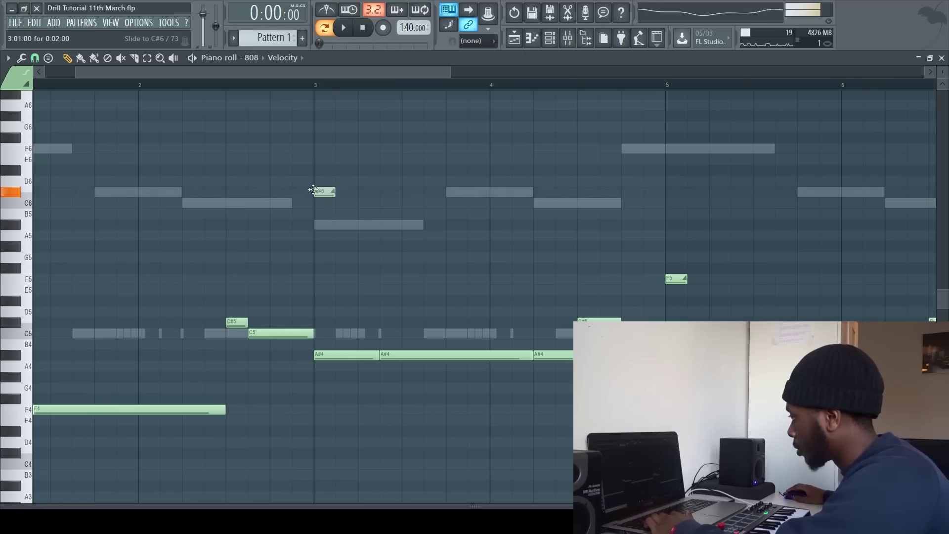
pyautogui.moveTo(323, 183); pyautogui.dragTo(382, 201)
pyautogui.press('space')
pyautogui.rightClick(386, 202)
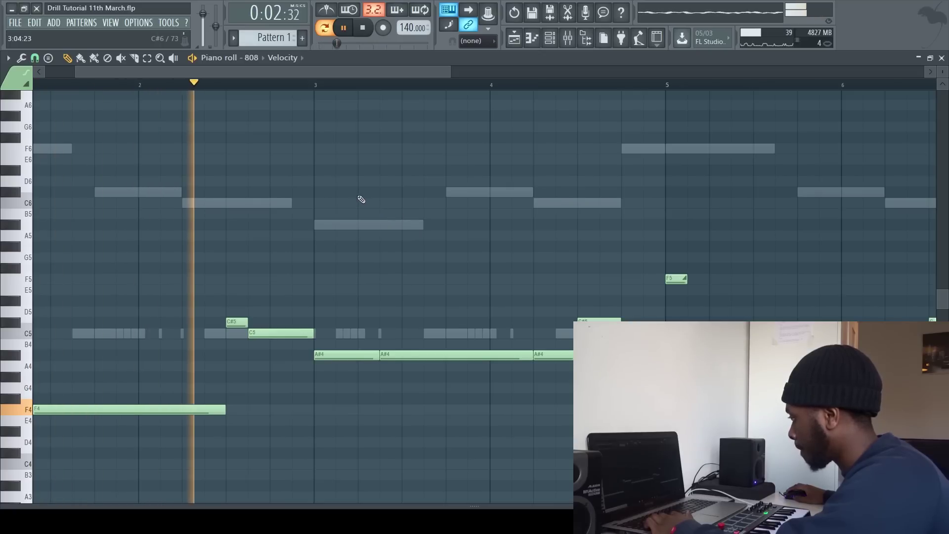
pyautogui.click(346, 193)
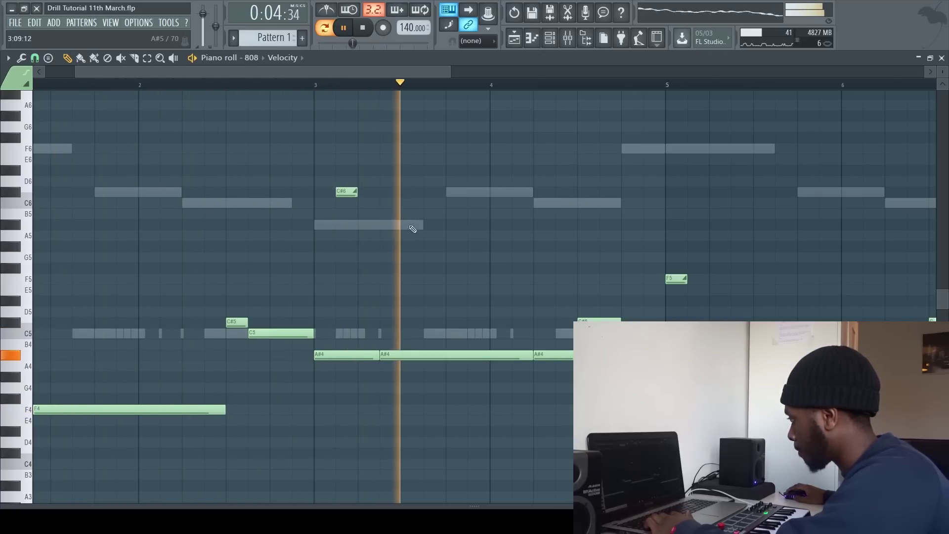
pyautogui.rightClick(347, 191)
pyautogui.press('space')
# Set the playback start to bar 3 and place a half-step C#6 slide note at step 5 of that bar.
pyautogui.click(315, 88)
pyautogui.press('space')
pyautogui.press('space')
pyautogui.click(368, 192)
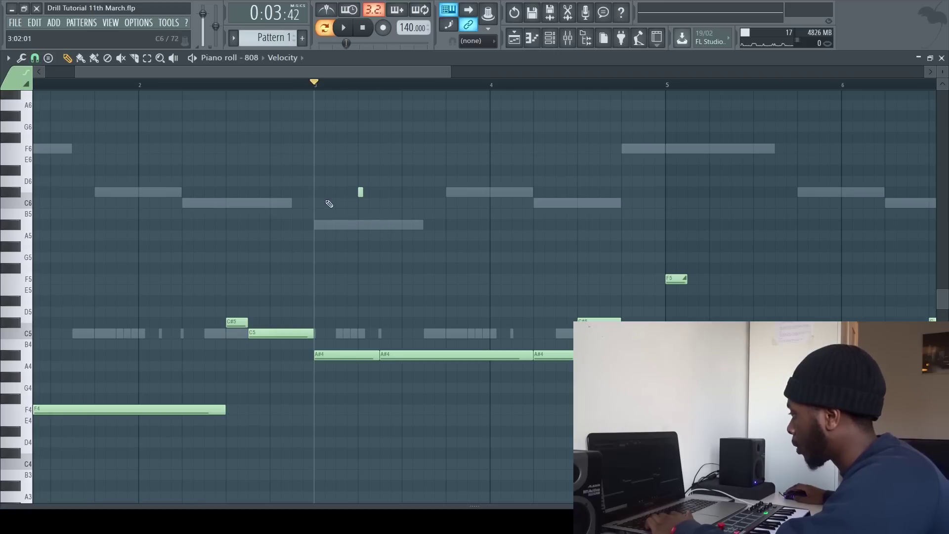
# Lengthen the C#6 slide note in bar 3 to one step and audition it.
pyautogui.scroll(2, 361, 192)
pyautogui.click(361, 192)
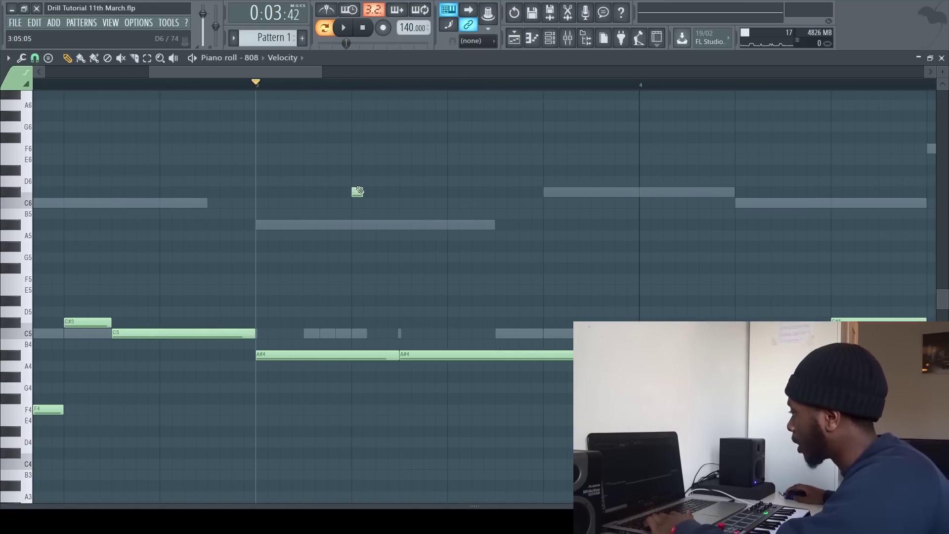
pyautogui.press('space')
pyautogui.press('space')
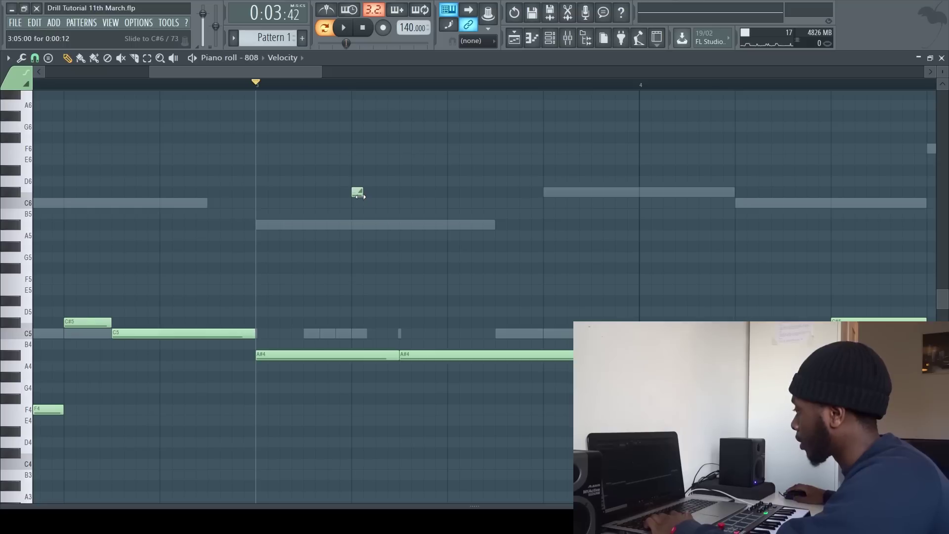
pyautogui.press('space')
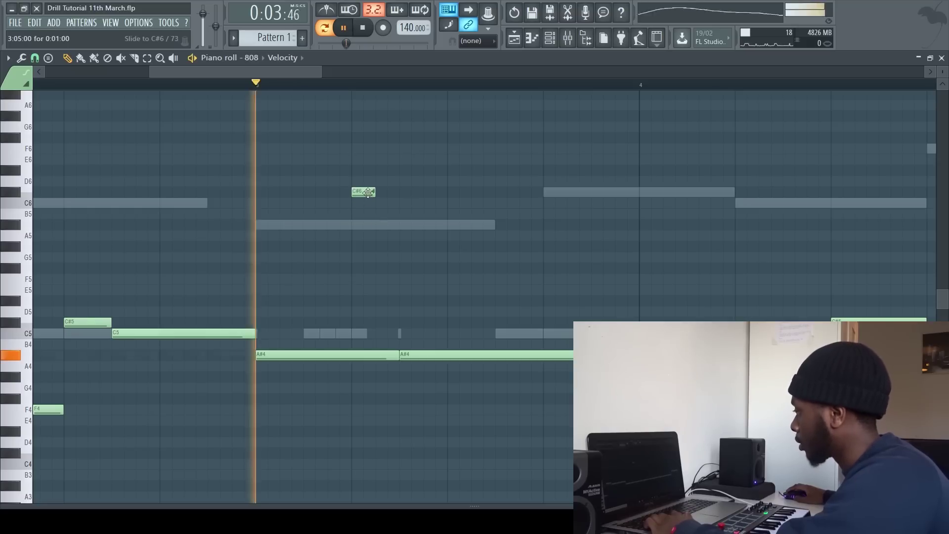
pyautogui.press('space')
# Transpose the bar 3 slide note up one octave to C#7 and audition the slide.
pyautogui.click(368, 193)
pyautogui.press('Delete')
pyautogui.press('space')
pyautogui.press('space')
pyautogui.press('space')
pyautogui.scroll(-6, 492, 256)
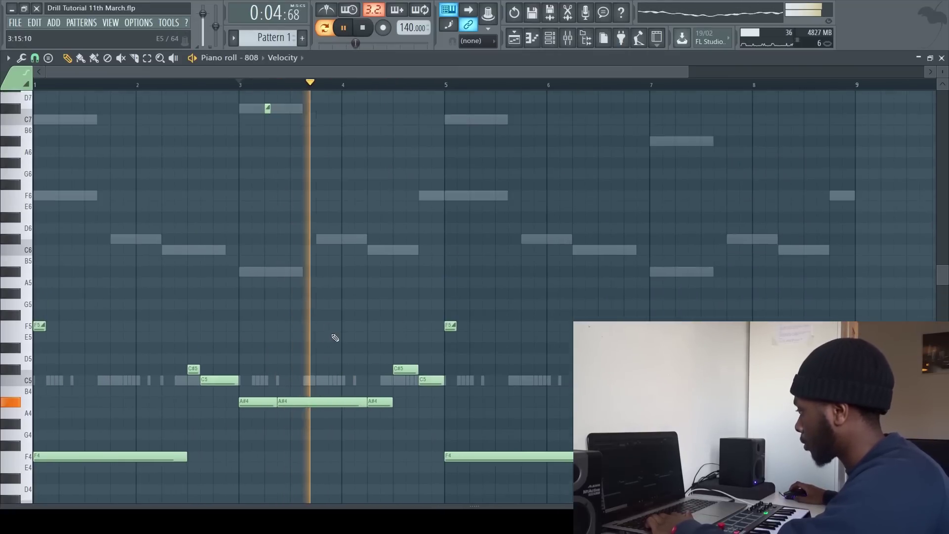
pyautogui.scroll(1, 364, 346)
pyautogui.keyDown('ctrl'); pyautogui.scroll(2, 388, 303); pyautogui.keyUp('ctrl')
pyautogui.press('space')
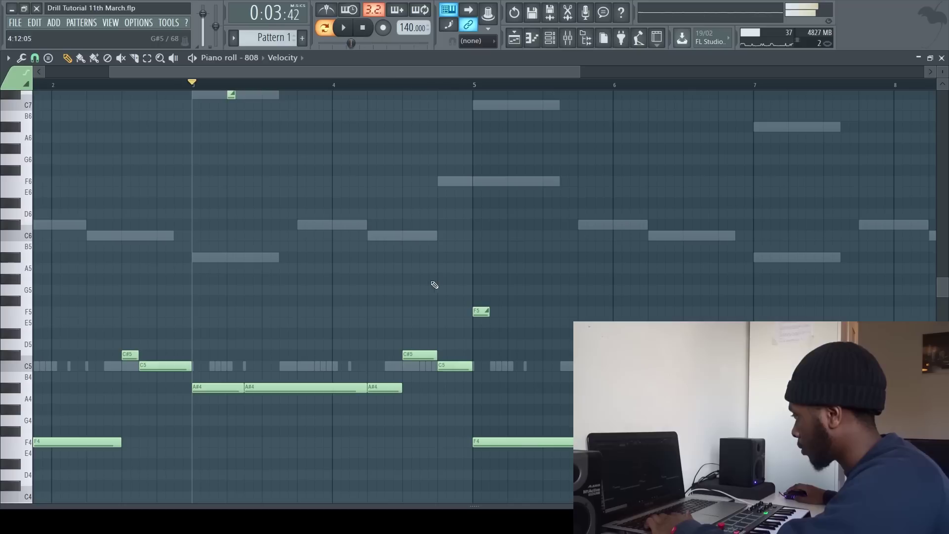
# Place one-step C#6 and C6 slide notes at the starts of the C#5 and C5 notes in bar 4 and audition them.
pyautogui.click(441, 236)
pyautogui.press('space')
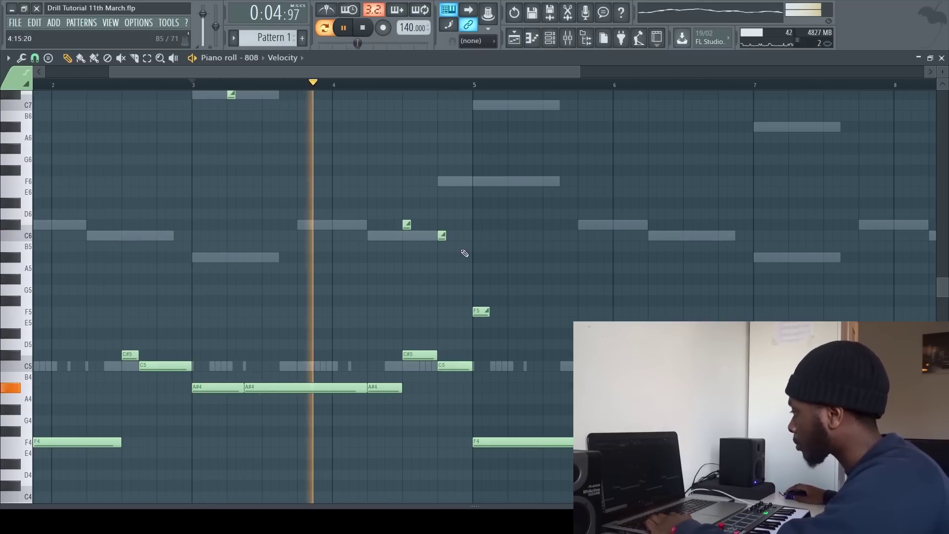
pyautogui.press('space')
pyautogui.press('space')
# Lengthen both bar 4 slide notes to about one and a half steps and audition the result.
pyautogui.moveTo(426, 220)
pyautogui.mouseDown()
pyautogui.moveTo(399, 238)
pyautogui.moveTo(415, 225)
pyautogui.mouseUp()
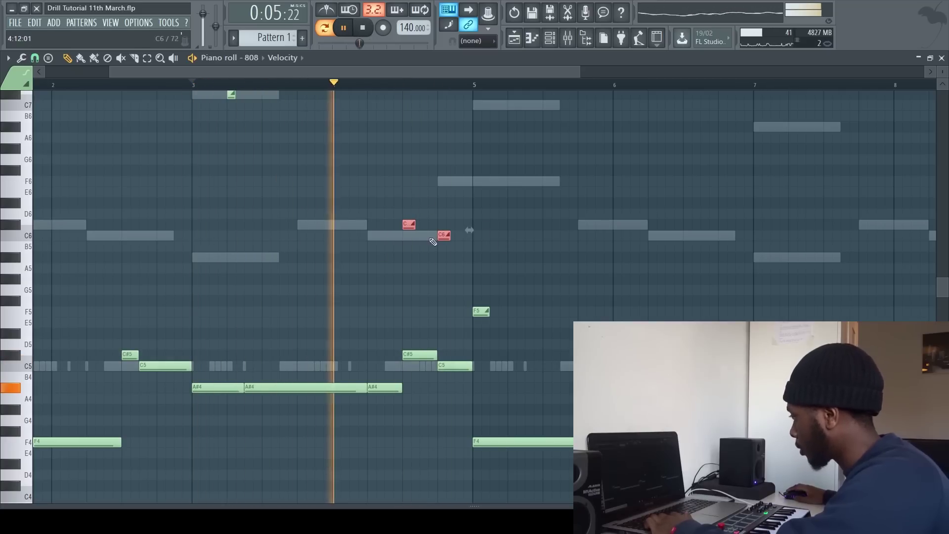
pyautogui.rightClick(575, 247)
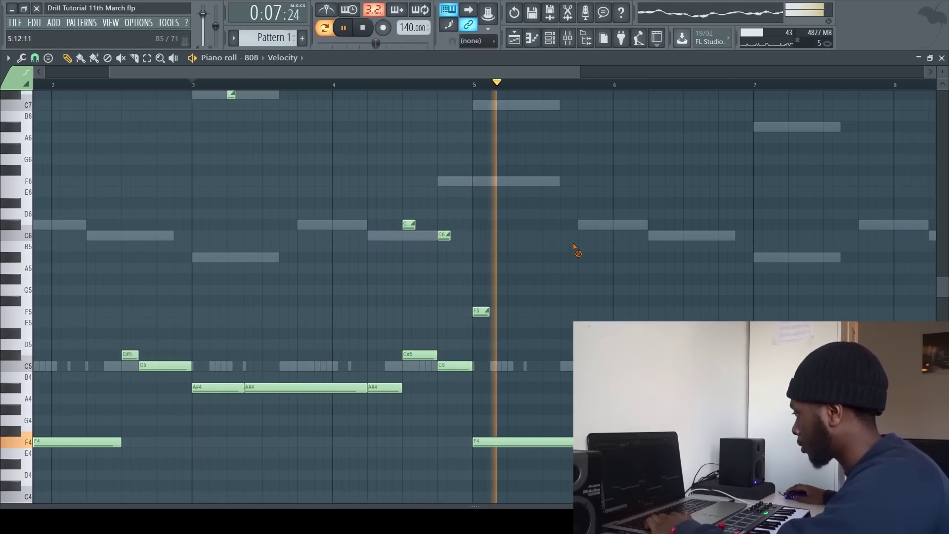
pyautogui.press('space')
pyautogui.press('space')
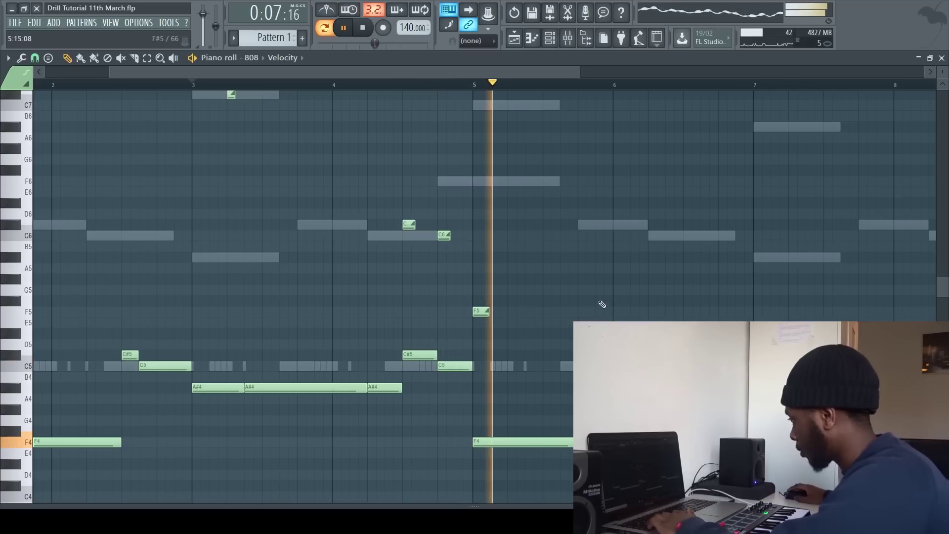
# Place two-step slide notes at C6 near the end of bar 5 and at F#5 early in bar 6, and audition them.
pyautogui.click(588, 235)
pyautogui.click(645, 269)
pyautogui.press('space')
pyautogui.moveTo(643, 273); pyautogui.dragTo(635, 299)
pyautogui.press('space')
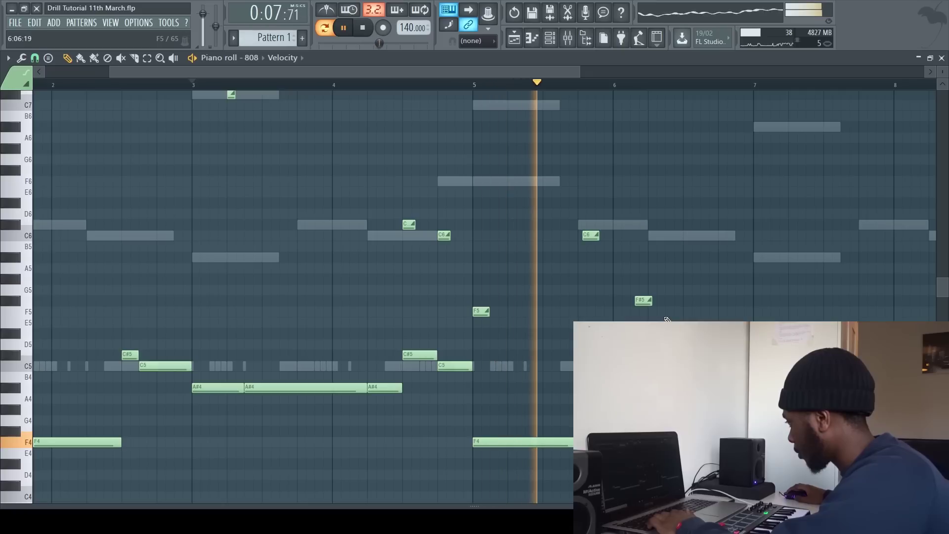
pyautogui.press('space')
pyautogui.press('space')
# Try the bar 6 slide note at F5, audition it, and move it up to A#5.
pyautogui.keyDown('ctrl'); pyautogui.click(645, 301); pyautogui.keyUp('ctrl')
pyautogui.hotkey('shift', 'Down')
pyautogui.hotkey('ctrl', 'd')
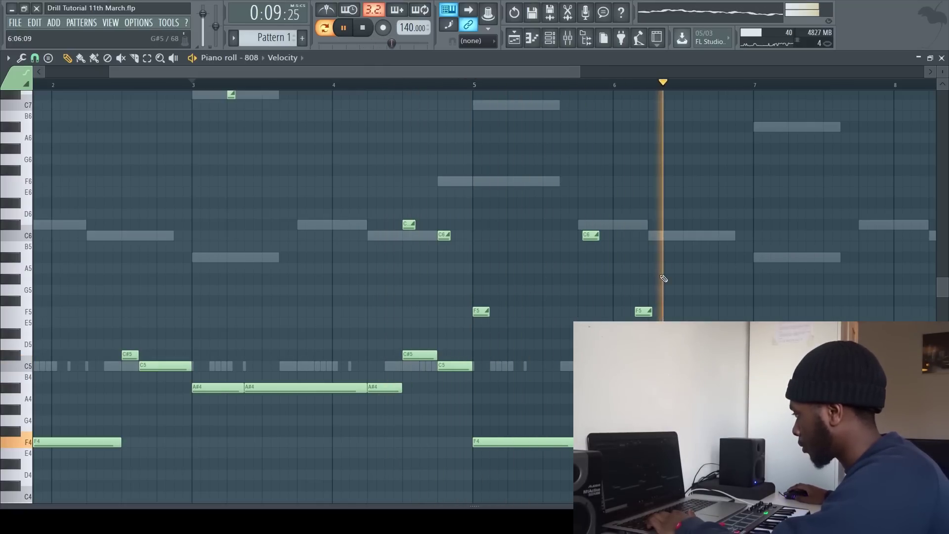
pyautogui.press('space')
pyautogui.moveTo(639, 313); pyautogui.dragTo(637, 257)
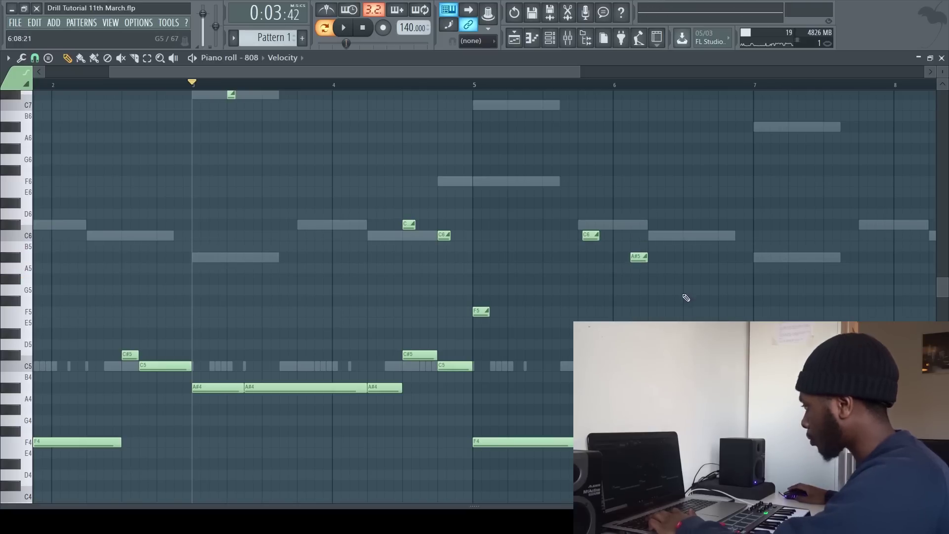
# Align the C6 slide note with the start of bar 5's second F4 note at step 13, and delete the A#5 slide note.
pyautogui.scroll(4, 497, 310)
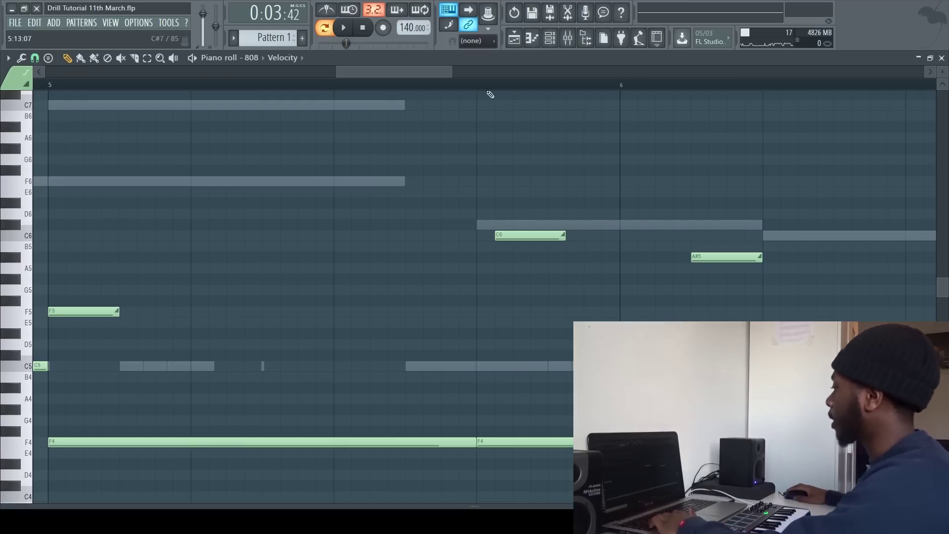
pyautogui.click(483, 88)
pyautogui.moveTo(511, 235)
pyautogui.mouseDown()
pyautogui.moveTo(493, 236)
pyautogui.moveTo(536, 240)
pyautogui.moveTo(508, 236)
pyautogui.mouseUp()
pyautogui.rightClick(726, 257)
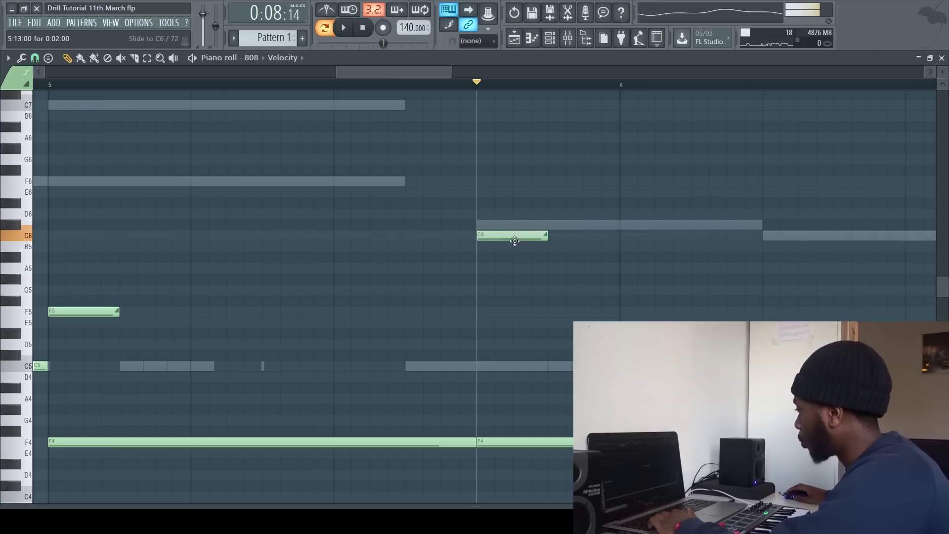
pyautogui.press('space')
pyautogui.press('space')
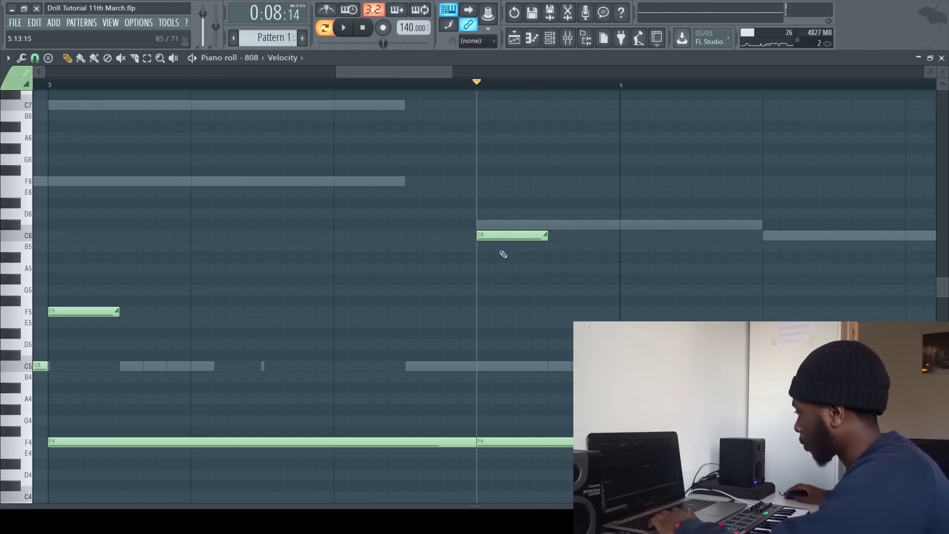
# Try the C6 slide note at the start of bar 6, audition it, and return it to step 13 of bar 5.
pyautogui.moveTo(505, 231); pyautogui.dragTo(650, 233)
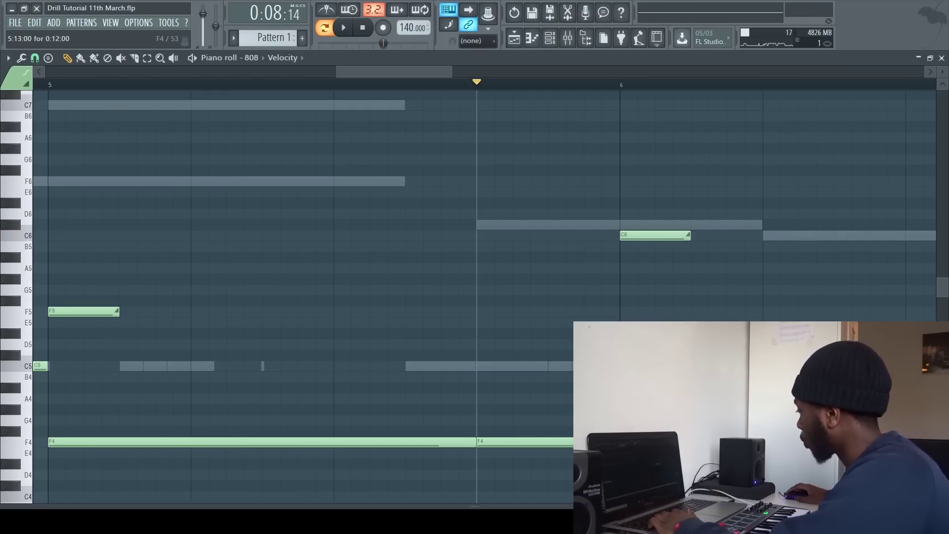
pyautogui.press('space')
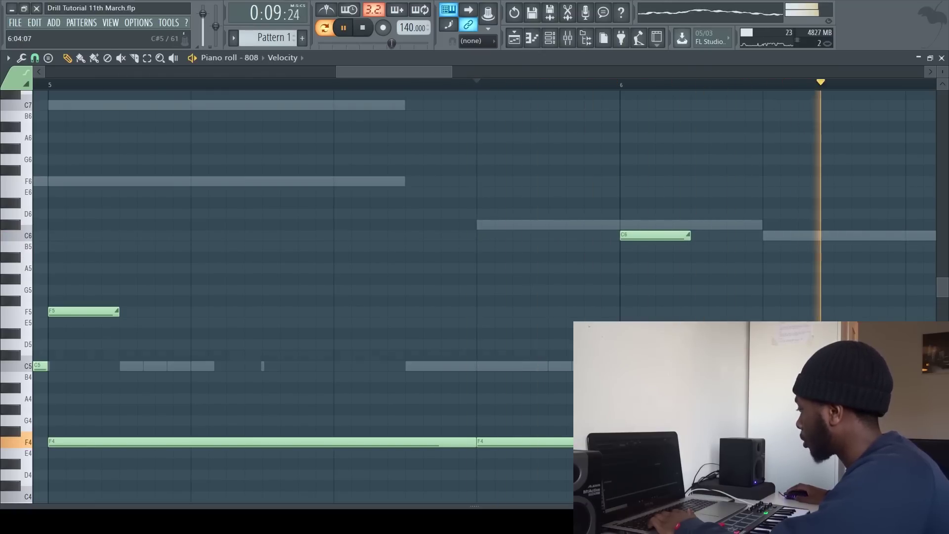
pyautogui.press('space')
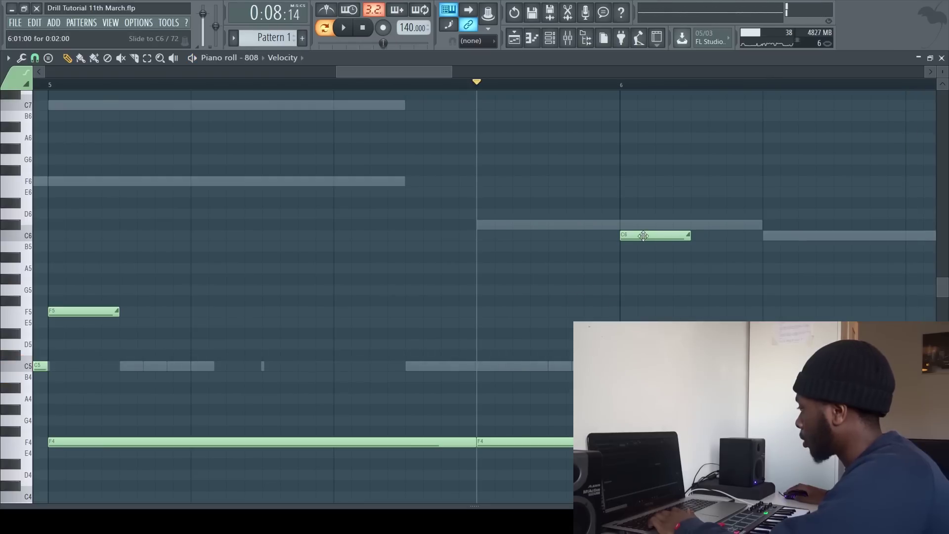
pyautogui.moveTo(649, 233); pyautogui.dragTo(506, 226)
pyautogui.scroll(-4, 486, 261)
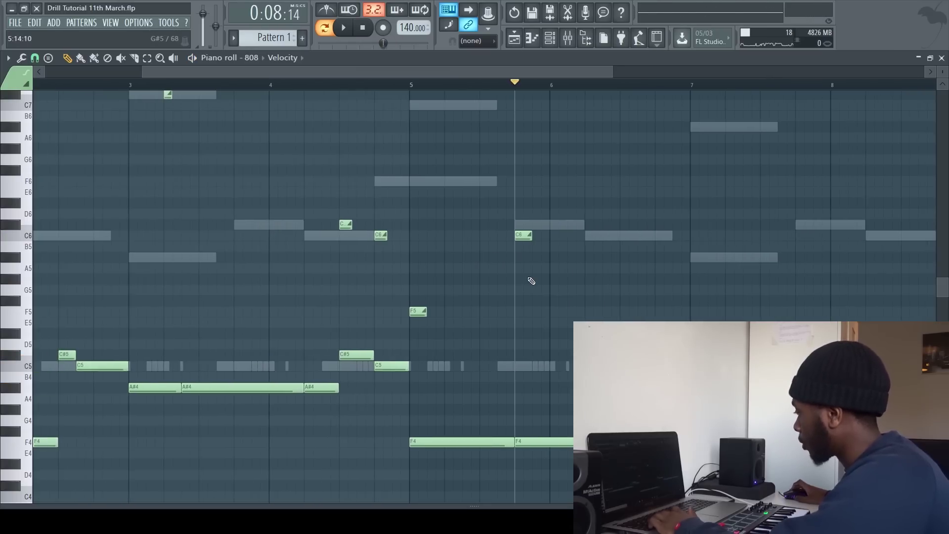
pyautogui.press('space')
pyautogui.press('space')
# Try a two-step F5 slide note at step 3 of bar 6 and audition it.
pyautogui.scroll(4, 561, 267)
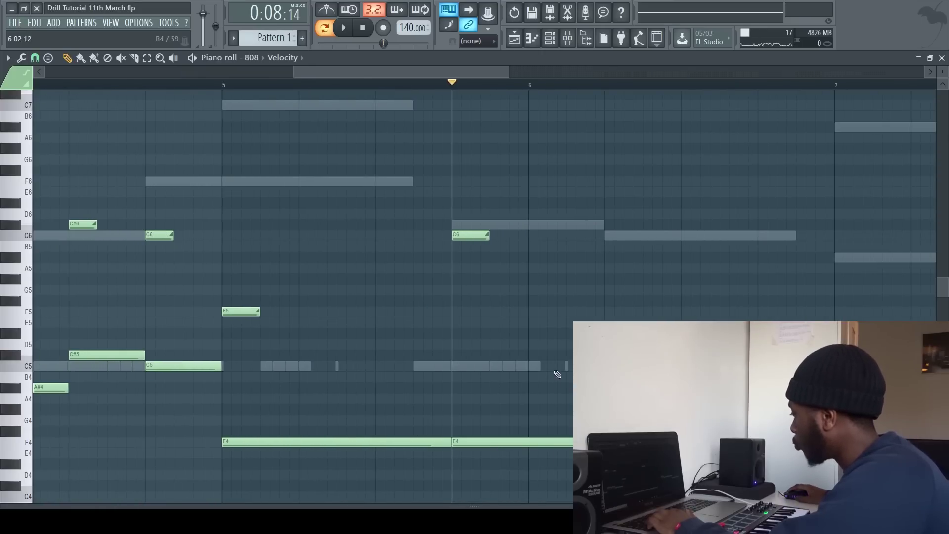
pyautogui.moveTo(564, 268); pyautogui.dragTo(568, 303)
pyautogui.press('space')
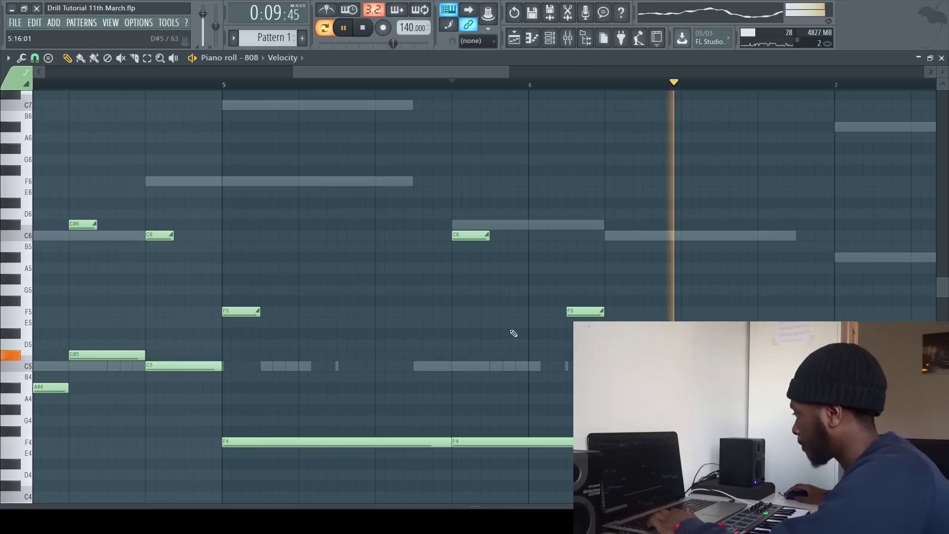
pyautogui.press('space')
# Replace the bar 6 F5 slide note with a two-step A#5 slide note at step 3 and audition it.
pyautogui.rightClick(579, 312)
pyautogui.click(568, 257)
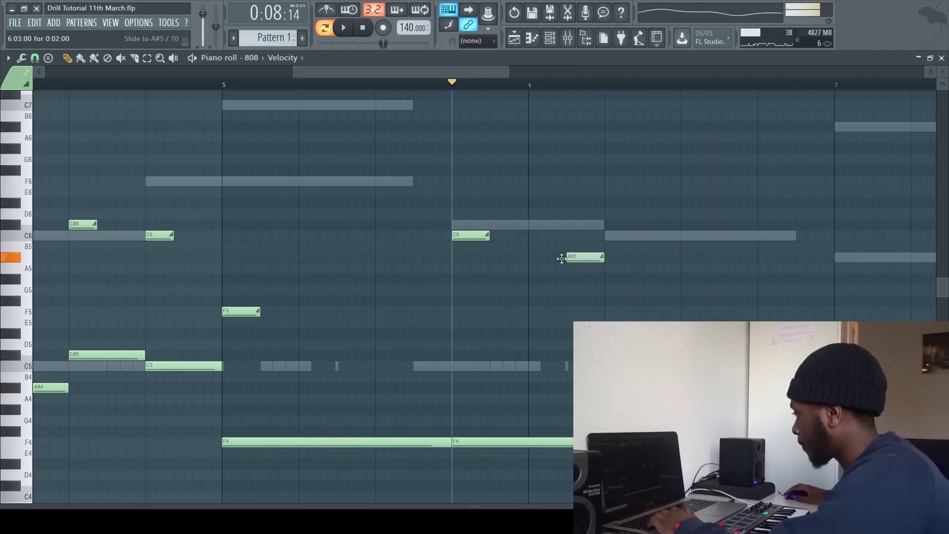
pyautogui.press('space')
pyautogui.scroll(-5, 764, 277)
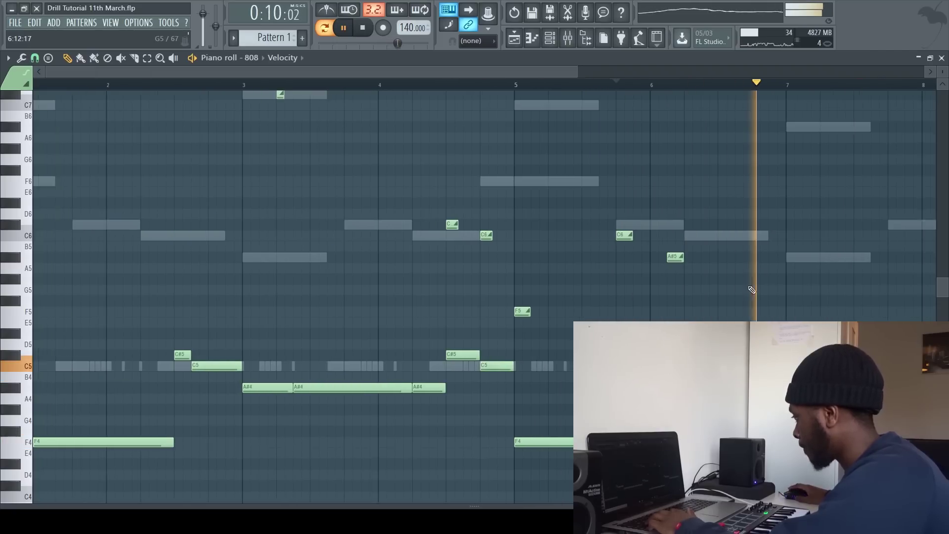
pyautogui.press('space')
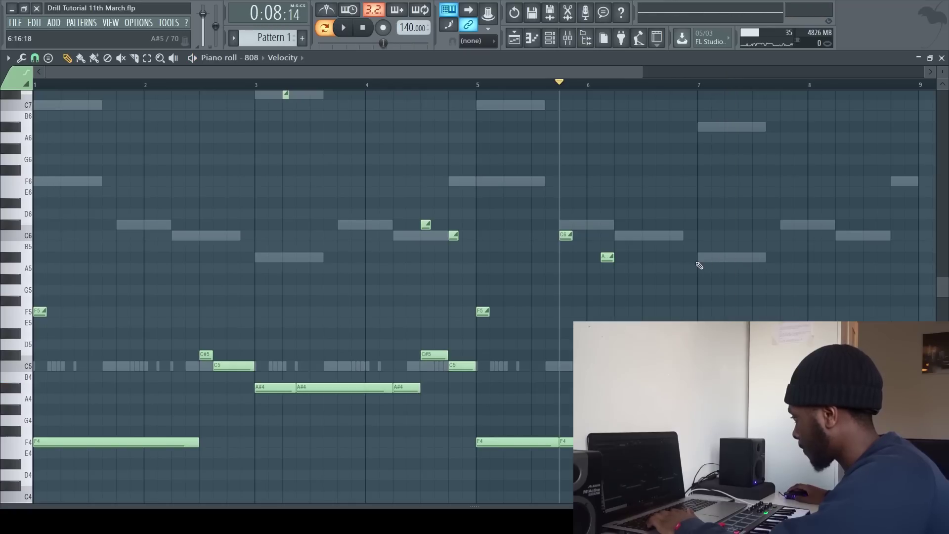
# Add two-step A#5 slide notes at the starts of both A#4 notes in bar 7 and audition them.
pyautogui.click(698, 257)
pyautogui.click(741, 257)
pyautogui.press('space')
pyautogui.scroll(-1, 741, 262)
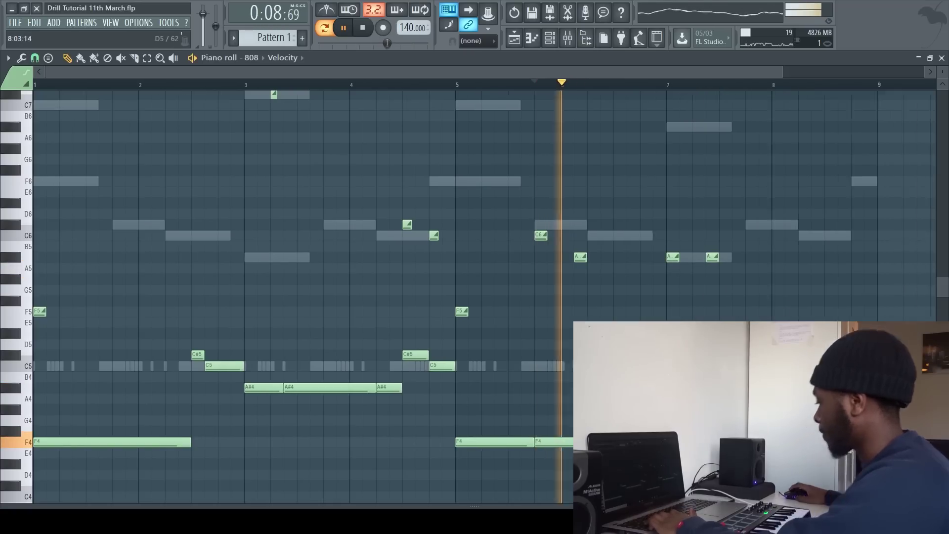
pyautogui.scroll(-2, 576, 303)
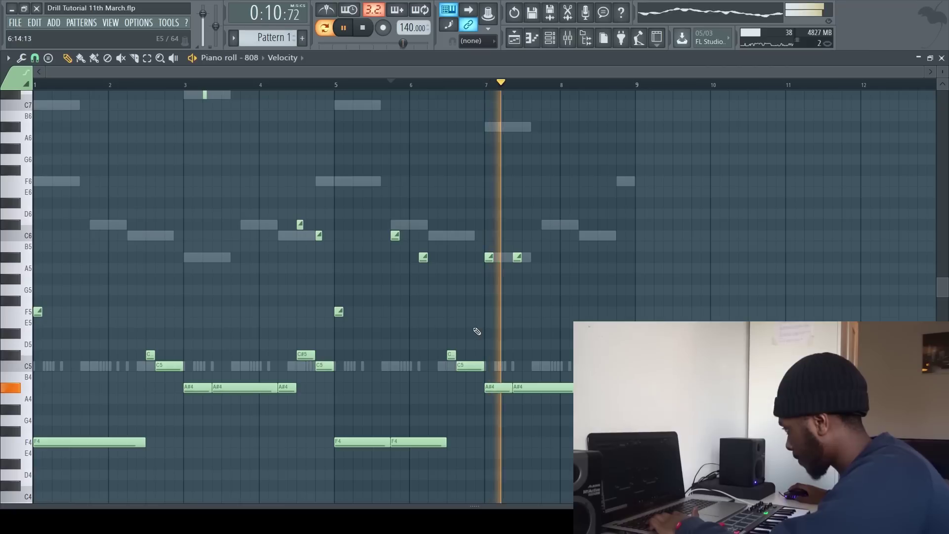
pyautogui.scroll(3, 593, 287)
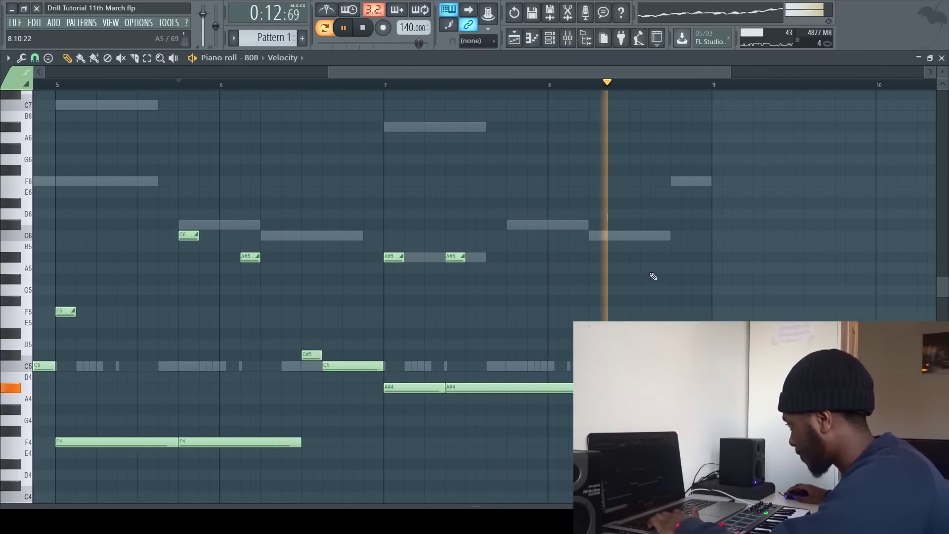
pyautogui.press('space')
# Place a two-step C#6 slide at step 9 of bar 8, then one-step A#5 and C6 slides at steps 13 and 15.
pyautogui.moveTo(637, 202); pyautogui.dragTo(631, 230)
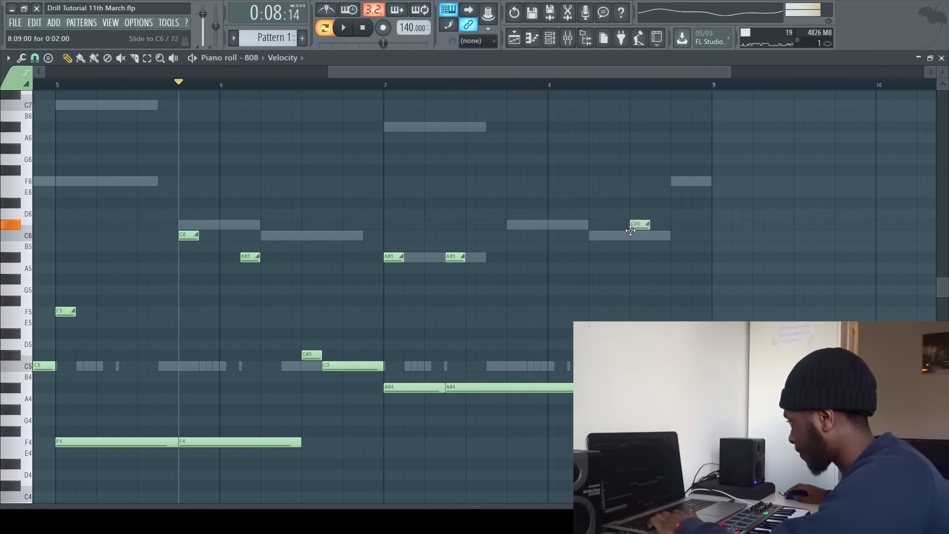
pyautogui.click(672, 254)
pyautogui.click(689, 238)
# Transpose the last C6 slide note in bar 8 up one octave to C7 and audition it.
pyautogui.moveTo(732, 209); pyautogui.dragTo(704, 256)
pyautogui.moveTo(739, 209); pyautogui.dragTo(671, 275)
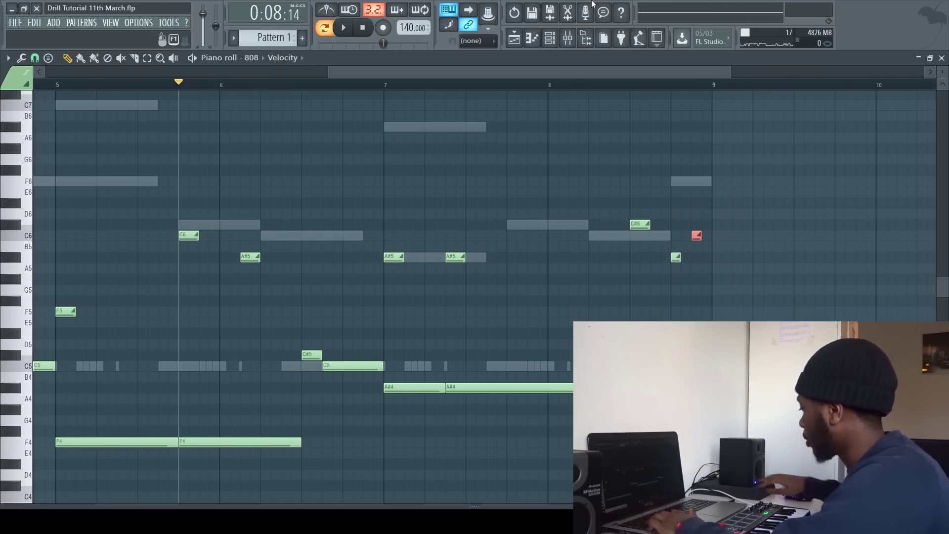
pyautogui.hotkey('ctrl', 'Up')
pyautogui.press('space')
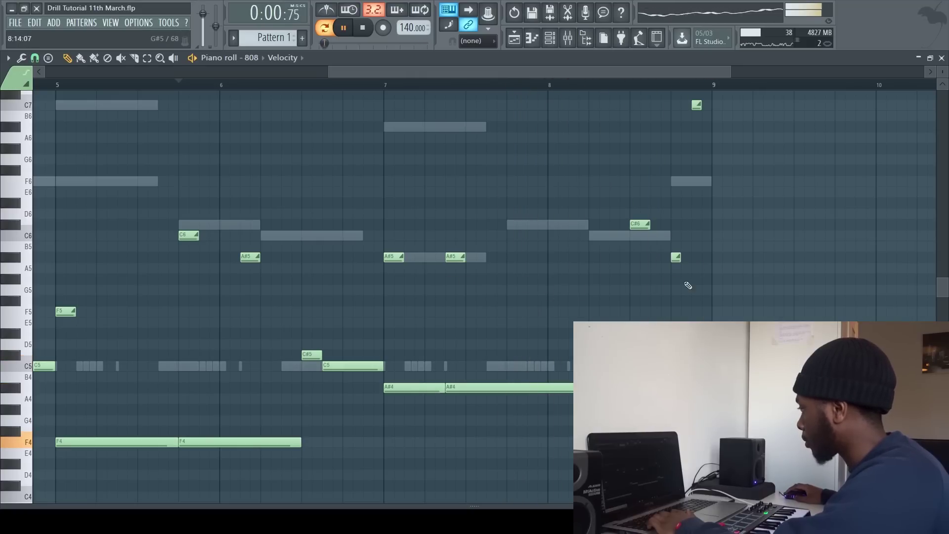
pyautogui.press('space')
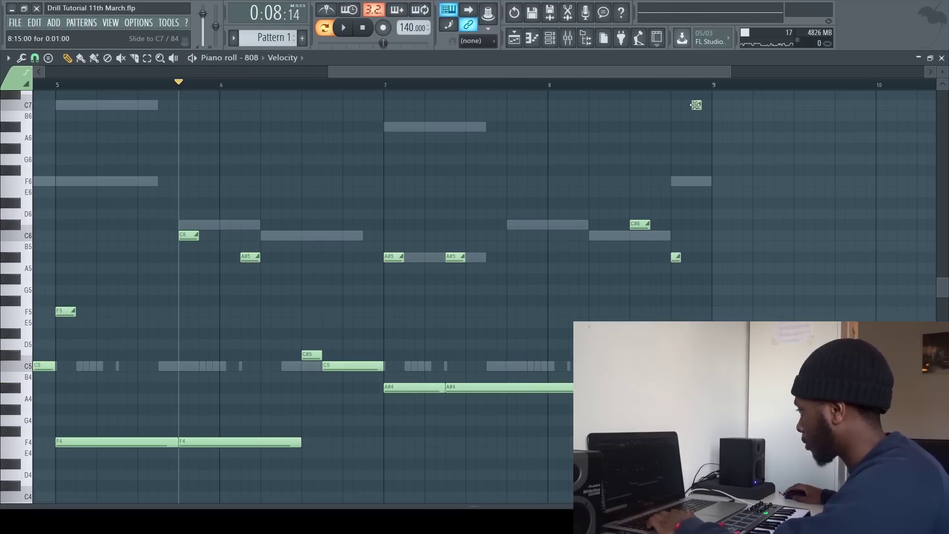
# Move the last slide note in bar 8 to F7, transpose it down an octave to F6, and audition the bassline.
pyautogui.scroll(3, 695, 105)
pyautogui.click(694, 149)
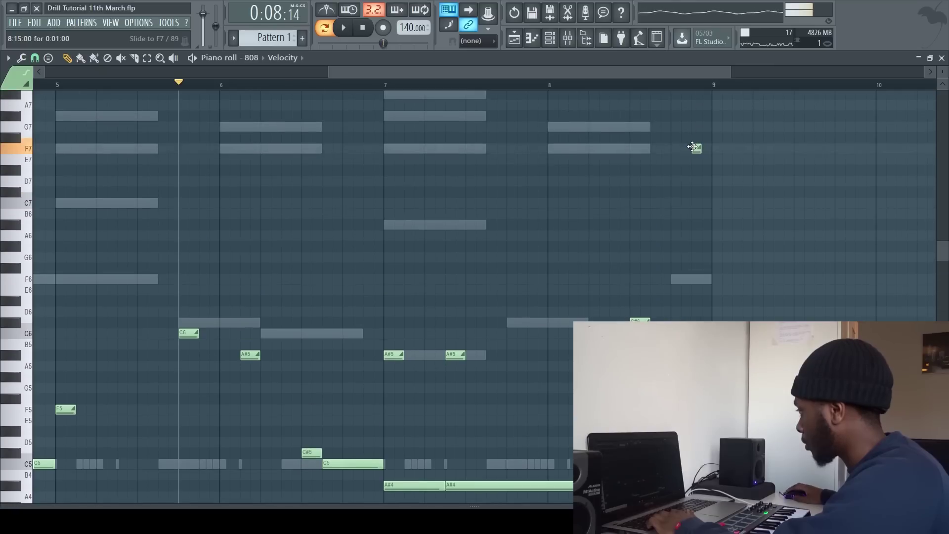
pyautogui.hotkey('ctrl', 'Down')
pyautogui.press('space')
pyautogui.keyDown('ctrl'); pyautogui.click(817, 125); pyautogui.keyUp('ctrl')
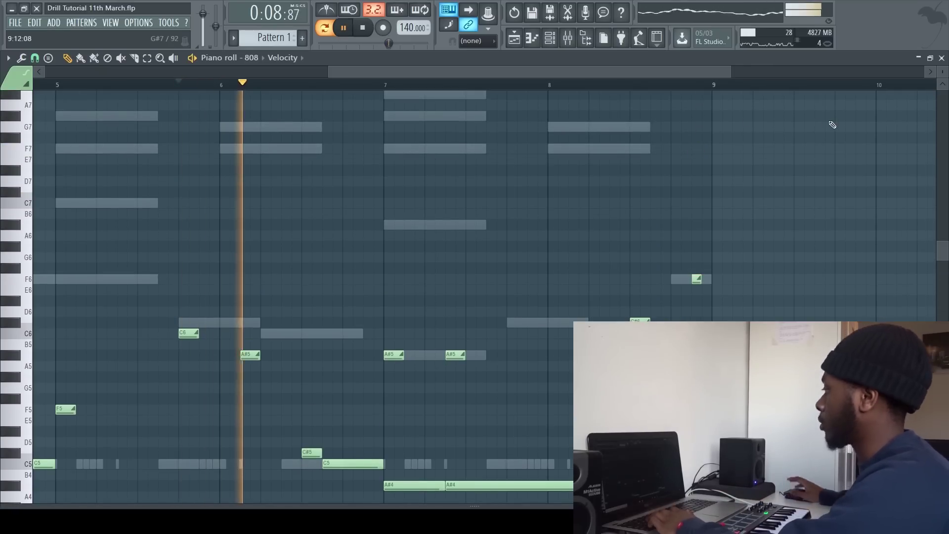
pyautogui.scroll(-2, 412, 228)
pyautogui.scroll(-3, 326, 264)
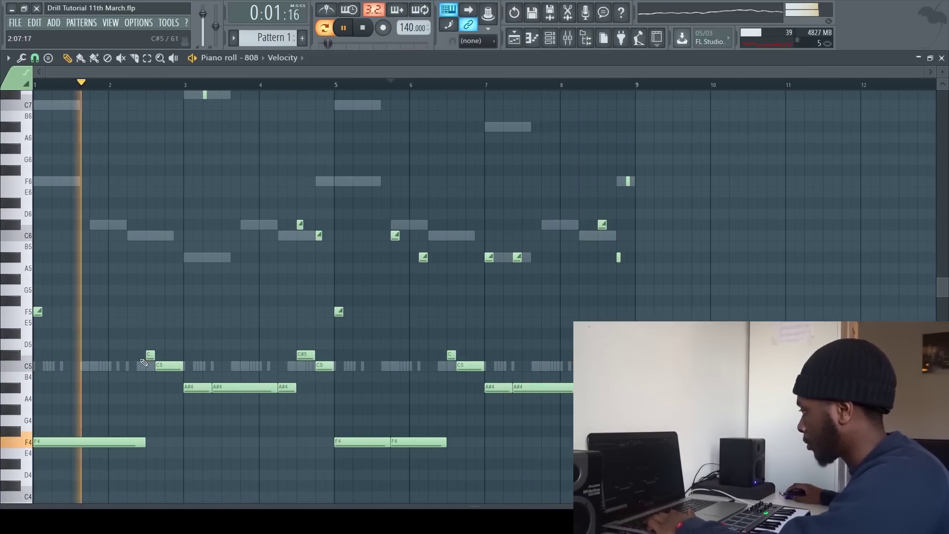
pyautogui.press('space')
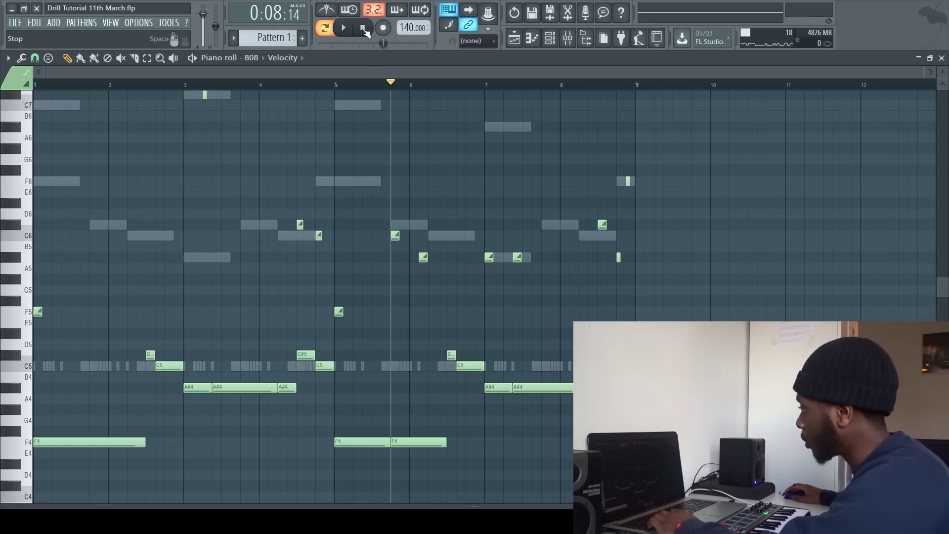
pyautogui.click(364, 29)
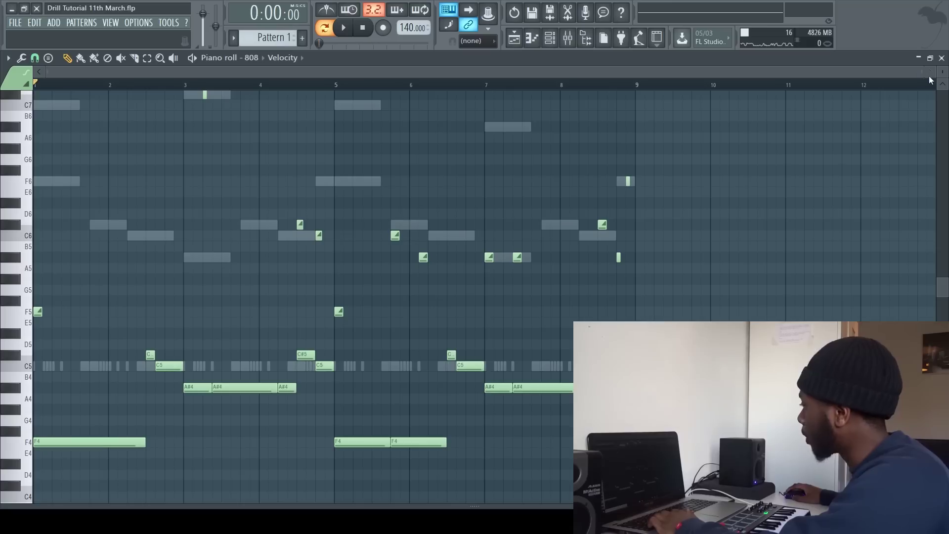
pyautogui.moveTo(921, 72); pyautogui.dragTo(638, 106)
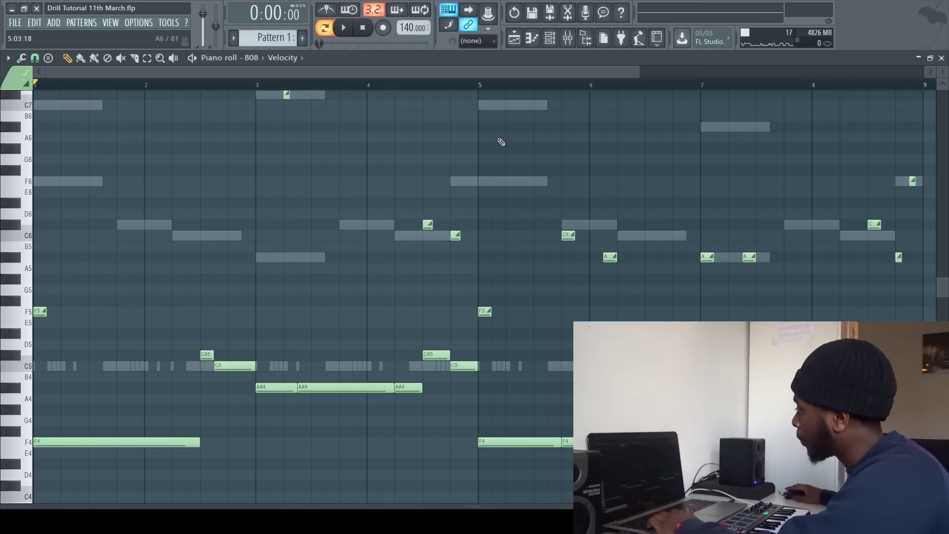
pyautogui.scroll(3, 494, 292)
pyautogui.scroll(-2, 492, 293)
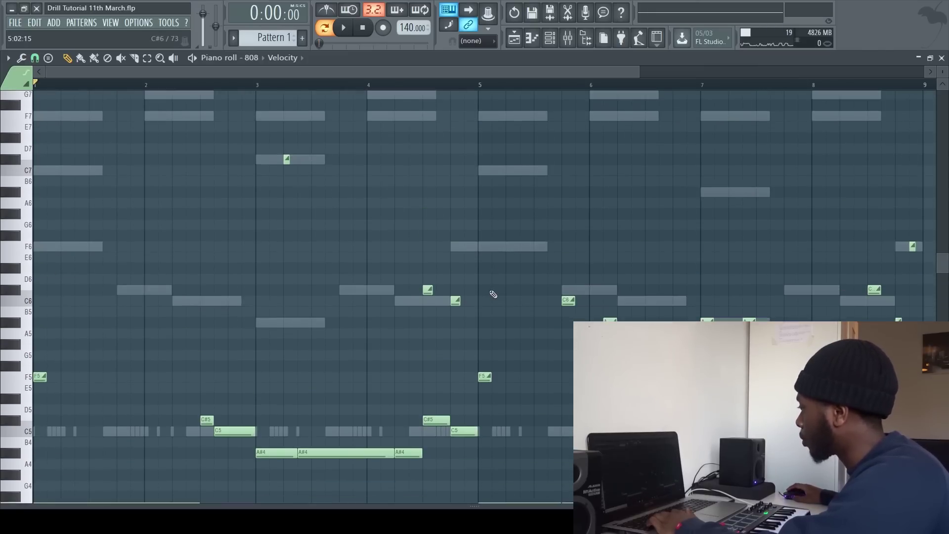
pyautogui.scroll(-2, 489, 294)
pyautogui.scroll(-1, 490, 295)
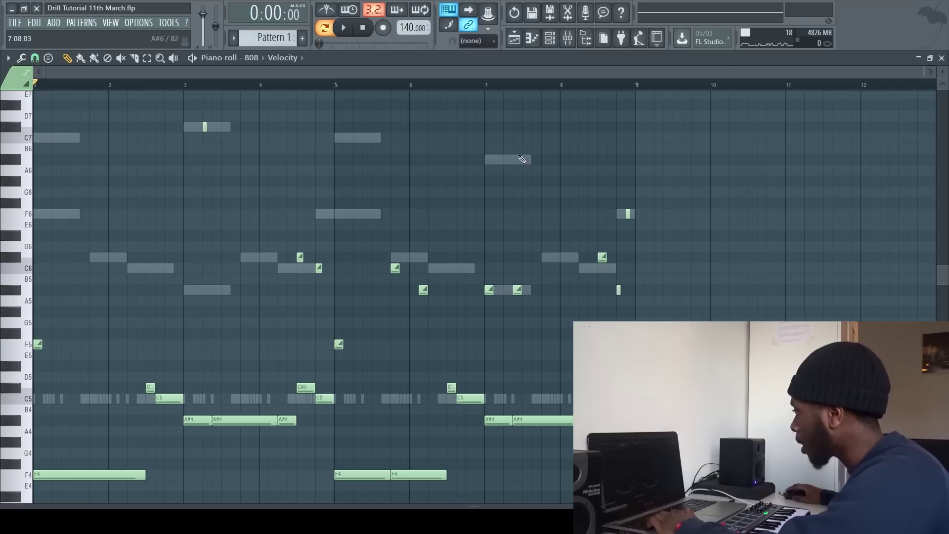
# Clear the existing steps of the Kicks channel and place a kick on step 1 of bar 1.
pyautogui.click(551, 42)
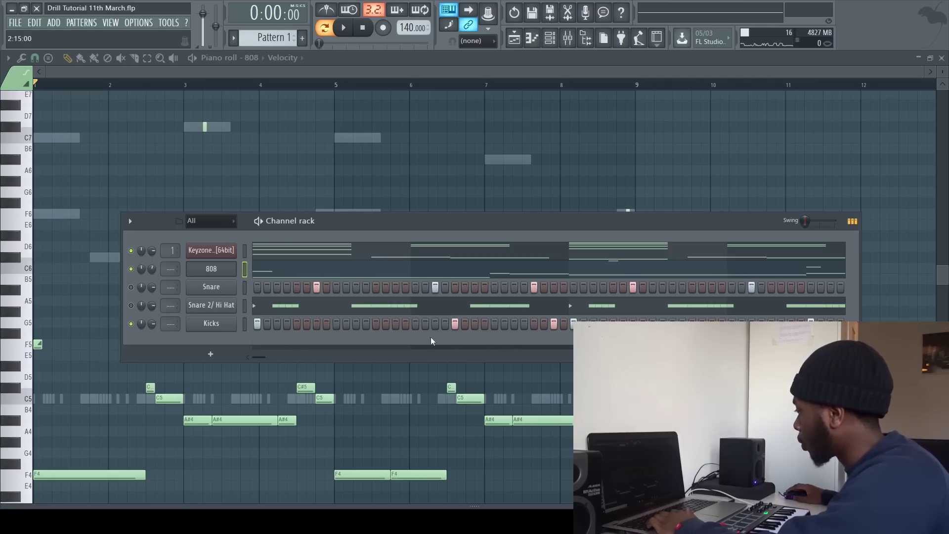
pyautogui.click(219, 330)
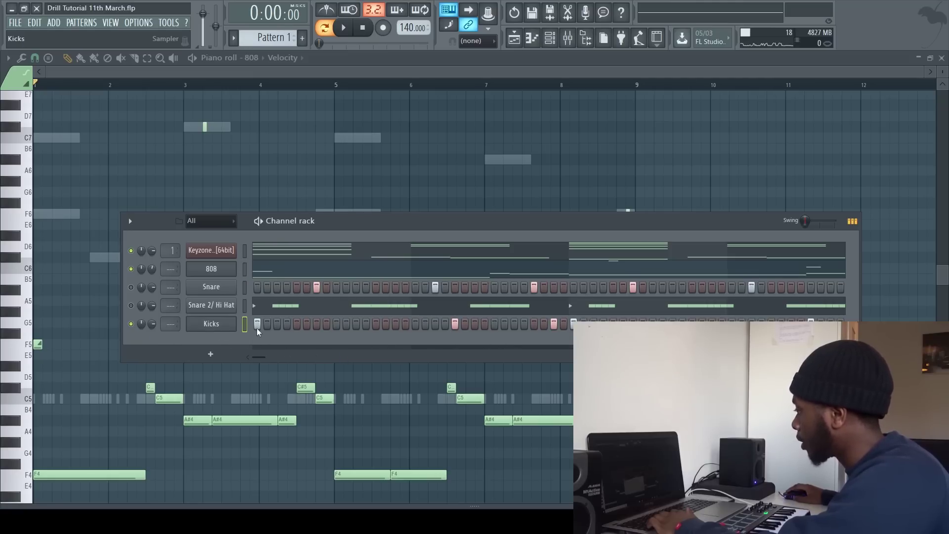
pyautogui.press('F7')
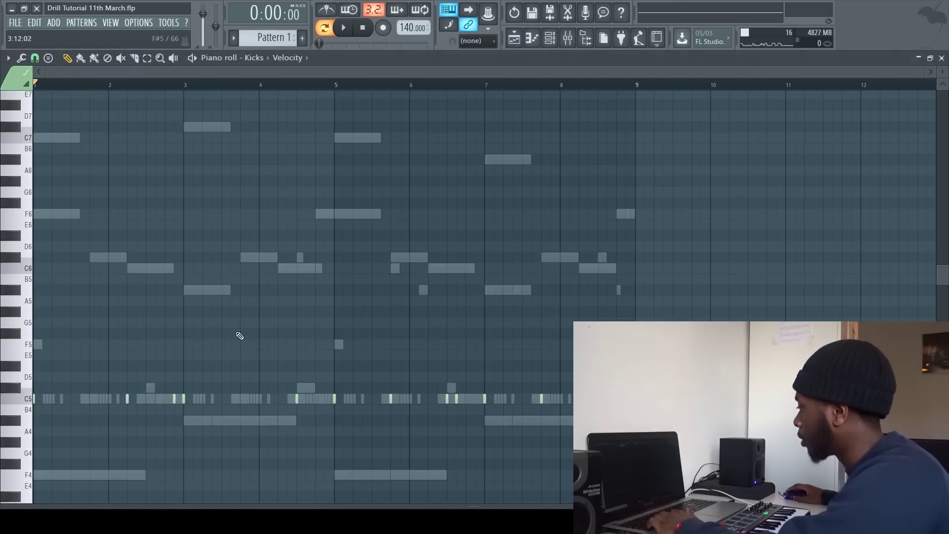
pyautogui.click(568, 38)
pyautogui.click(257, 323)
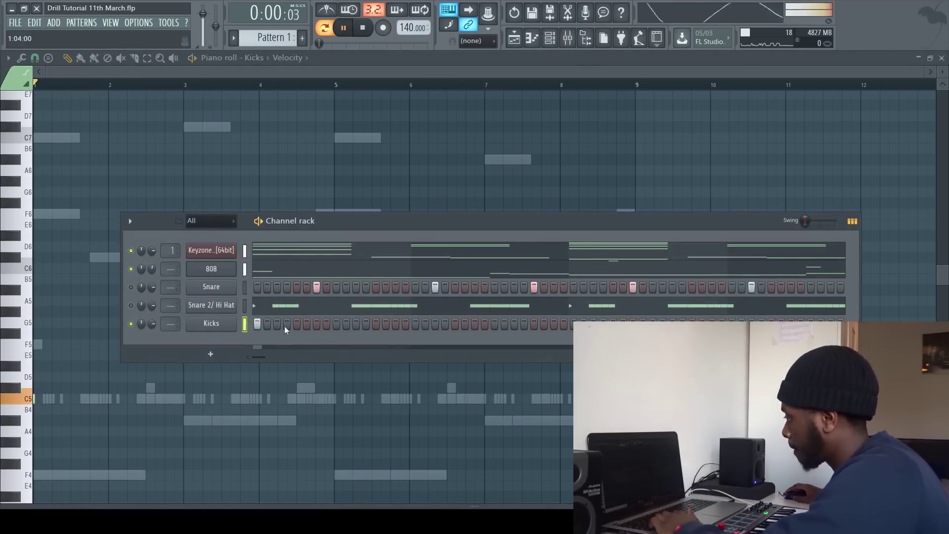
# Play the pattern to find the next hit, add a kick on step 9 of bar 2, and audition it.
pyautogui.press('space')
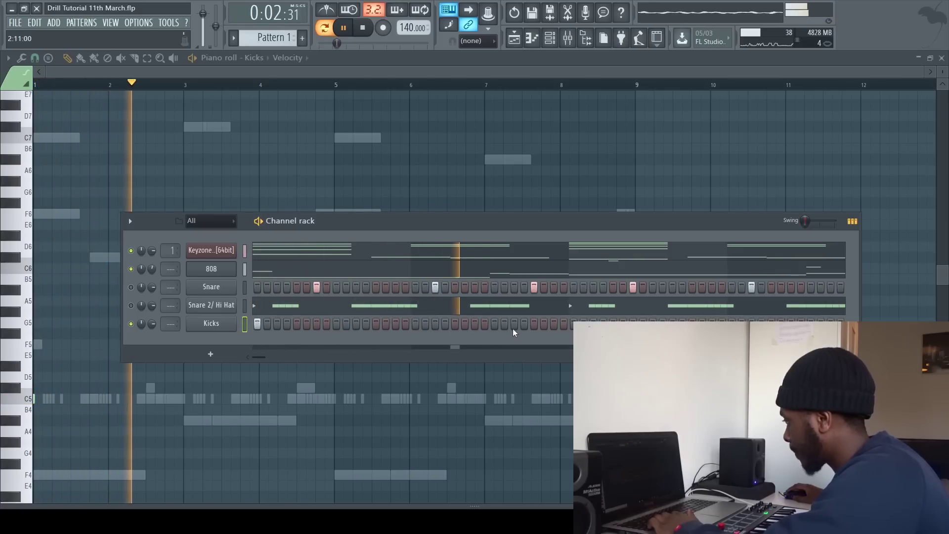
pyautogui.press('space')
pyautogui.click(495, 326)
pyautogui.press('space')
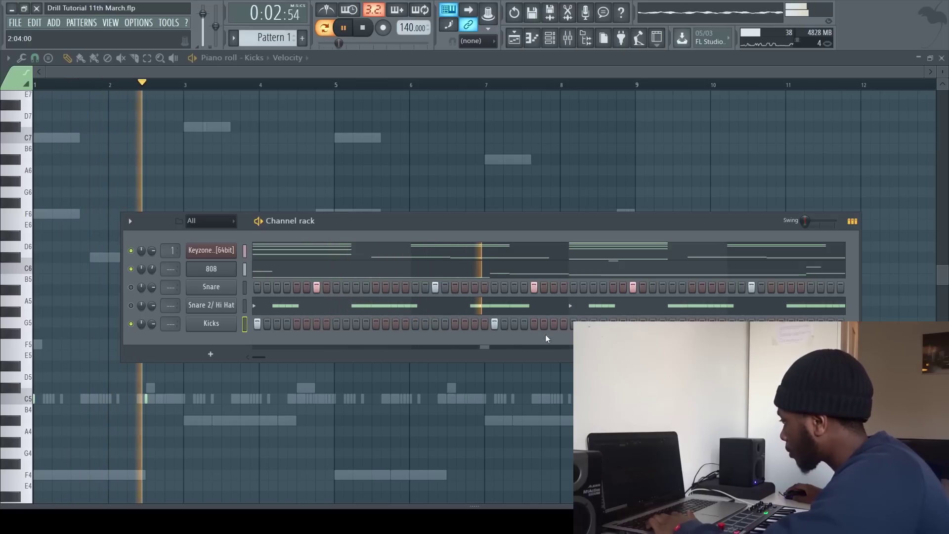
pyautogui.press('space')
# Shorten the 808's C5 note at the end of bar 2 to four steps and audition the bassline.
pyautogui.click(518, 273)
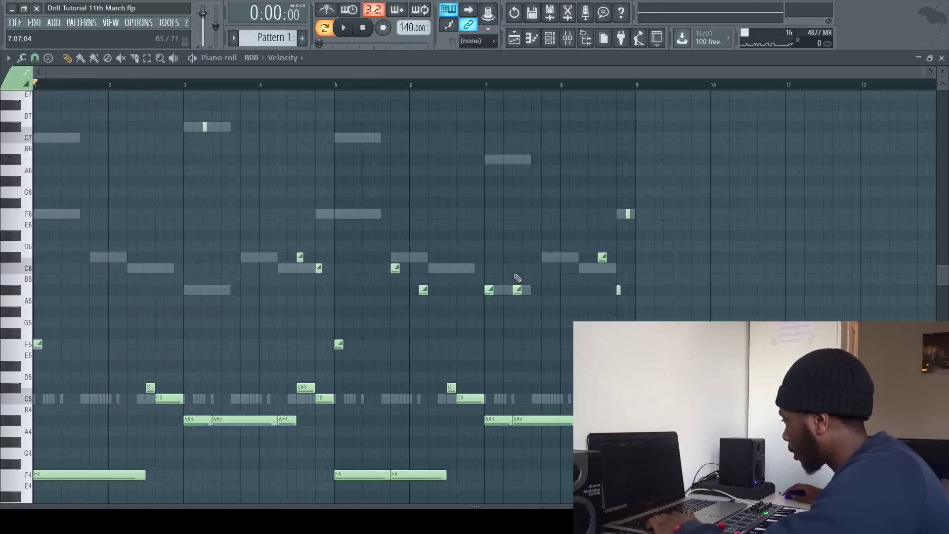
pyautogui.scroll(-1, 171, 375)
pyautogui.scroll(3, 167, 371)
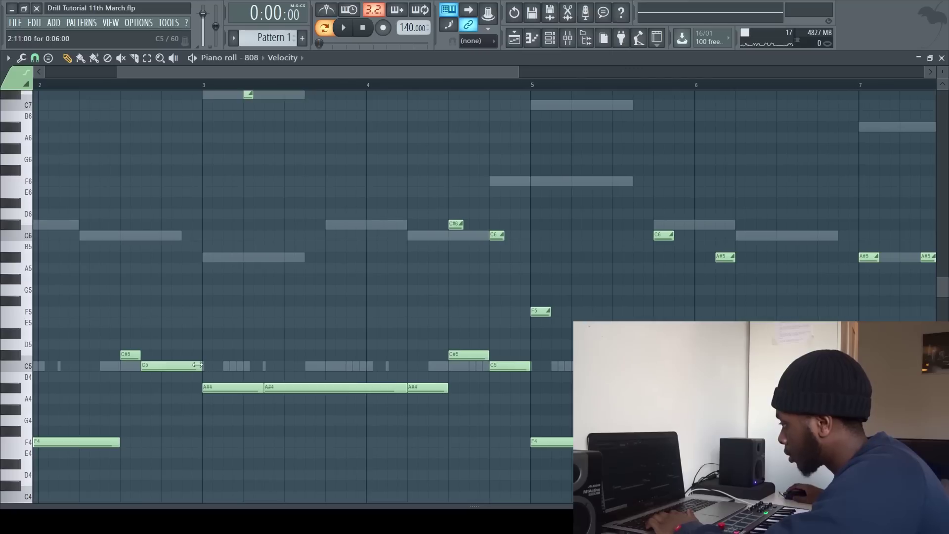
pyautogui.press('space')
# Add kicks on bar 3 step 1 and bar 4 step 9, then unmute the Snare and Snare 2/ Hi Hat channels and audition.
pyautogui.click(549, 38)
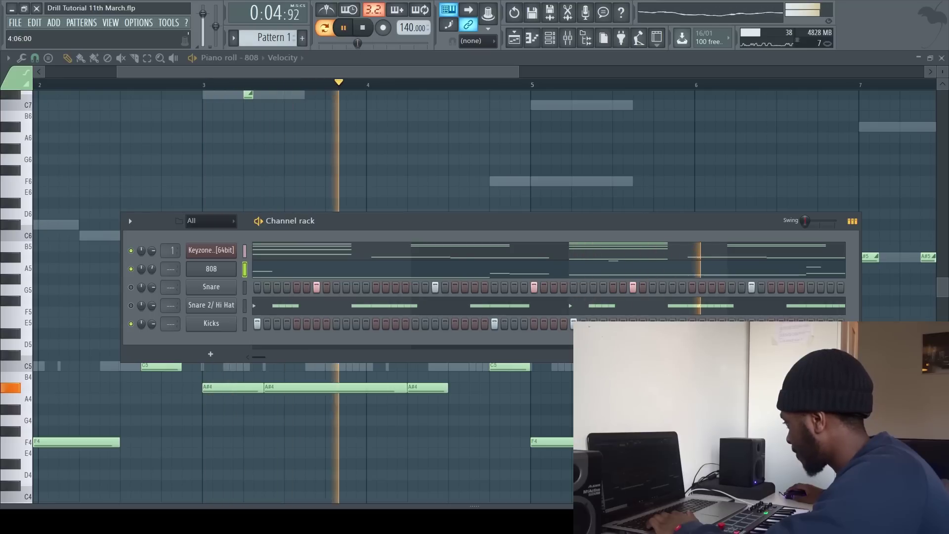
pyautogui.press('space')
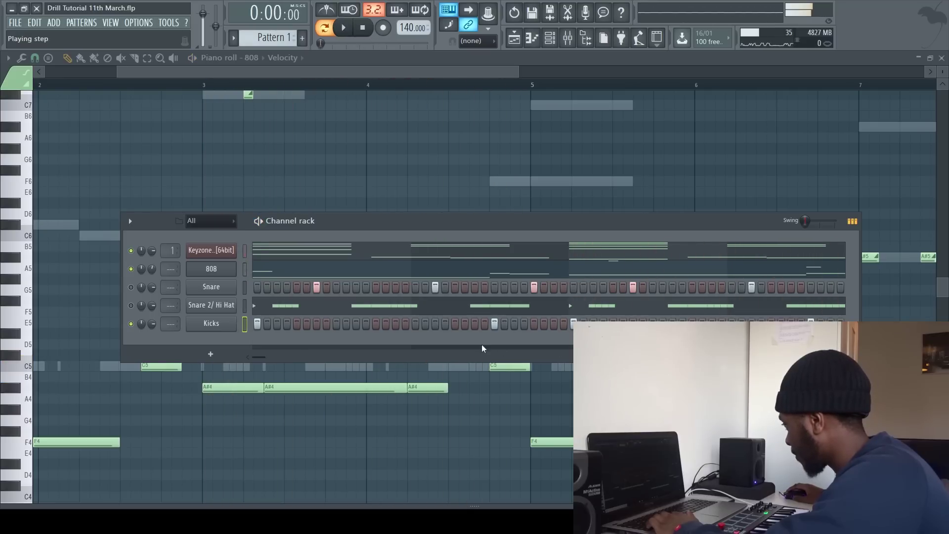
pyautogui.click(131, 288)
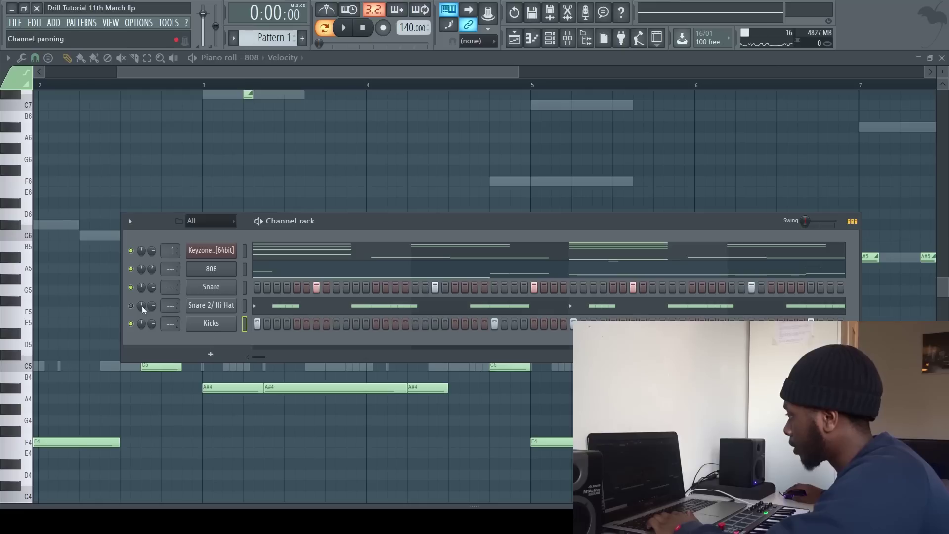
pyautogui.press('space')
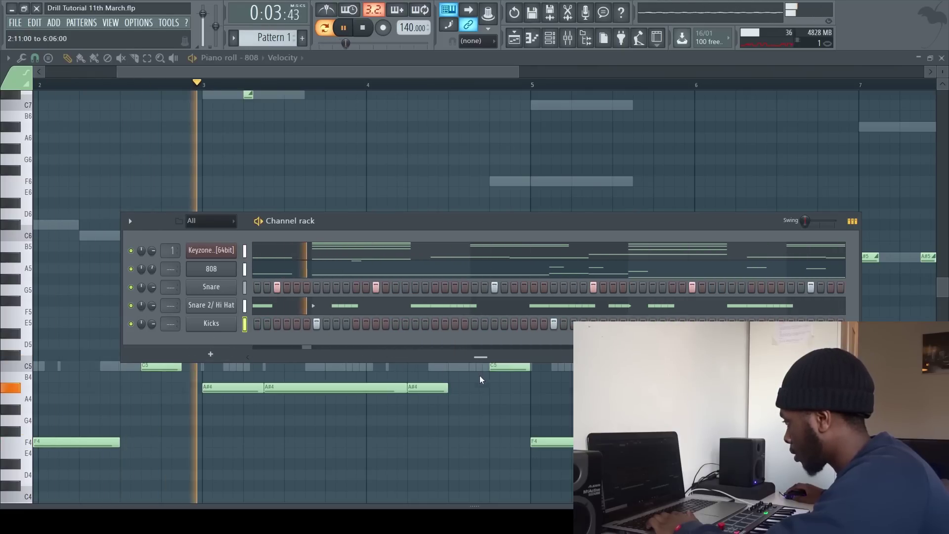
pyautogui.press('space')
pyautogui.press('space')
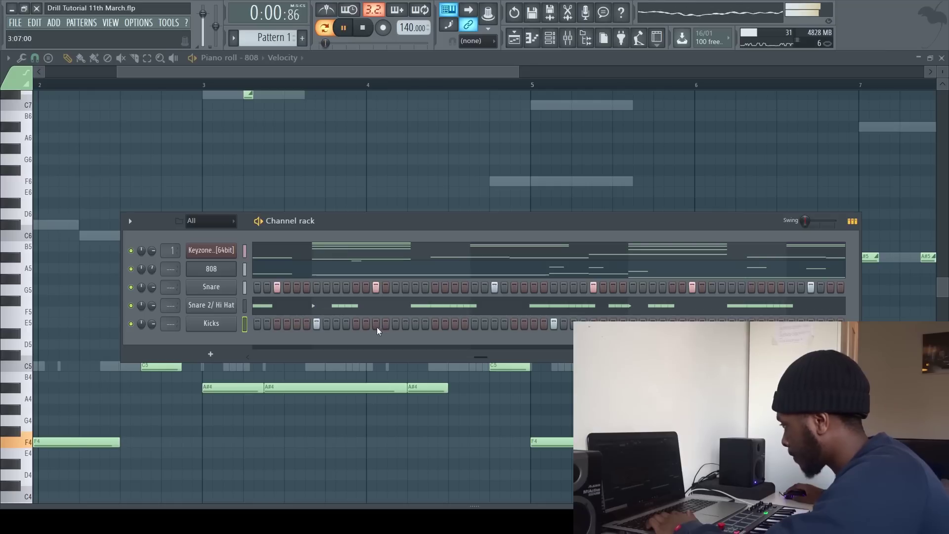
# Lower the Kicks channel volume slightly and add kicks on step 13 of bar 3 and across bars 5 to 7.
pyautogui.moveTo(152, 324); pyautogui.dragTo(153, 335)
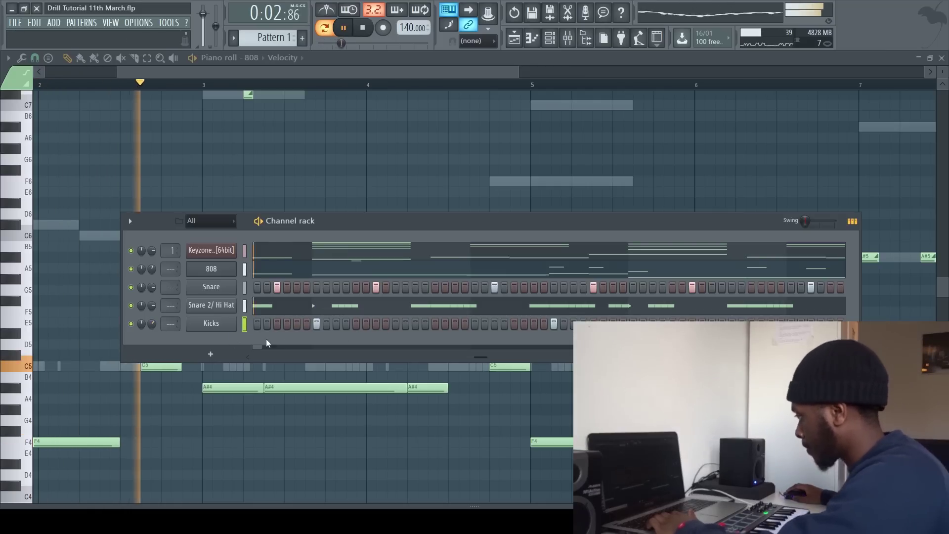
pyautogui.click(435, 324)
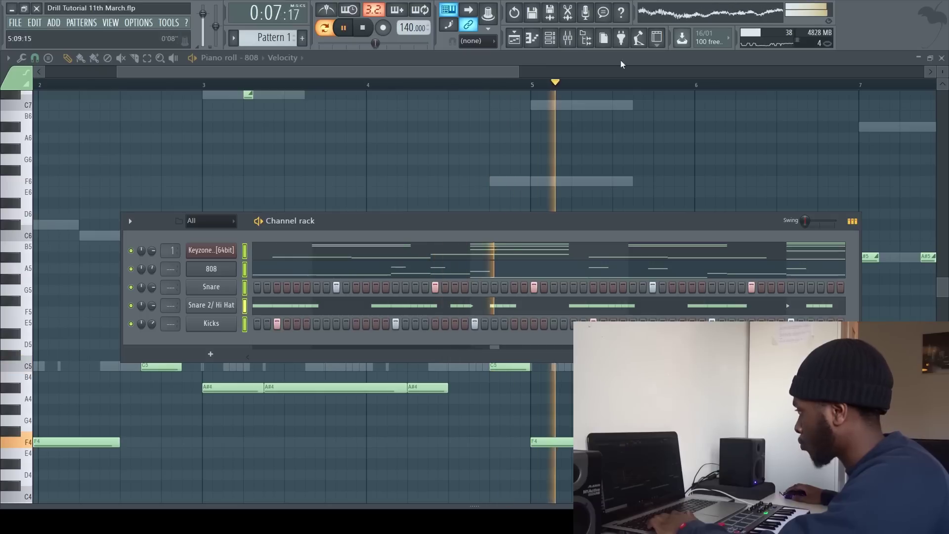
# Route the 808, Snare, Snare 2/ Hi Hat and Kicks channels to mixer tracks 2 to 5 and save the project.
pyautogui.click(572, 33)
pyautogui.press('space')
pyautogui.click(69, 132)
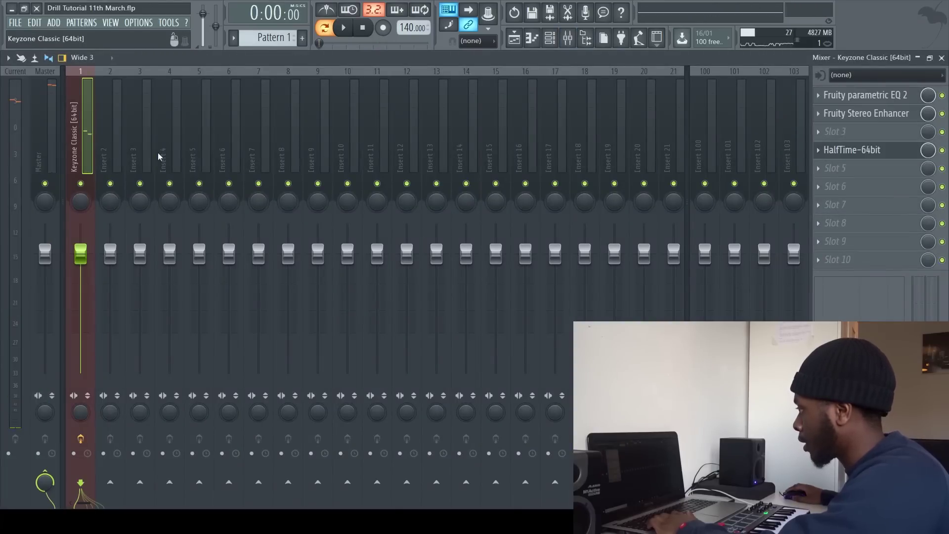
pyautogui.hotkey('ctrl', 'shift', 'l')
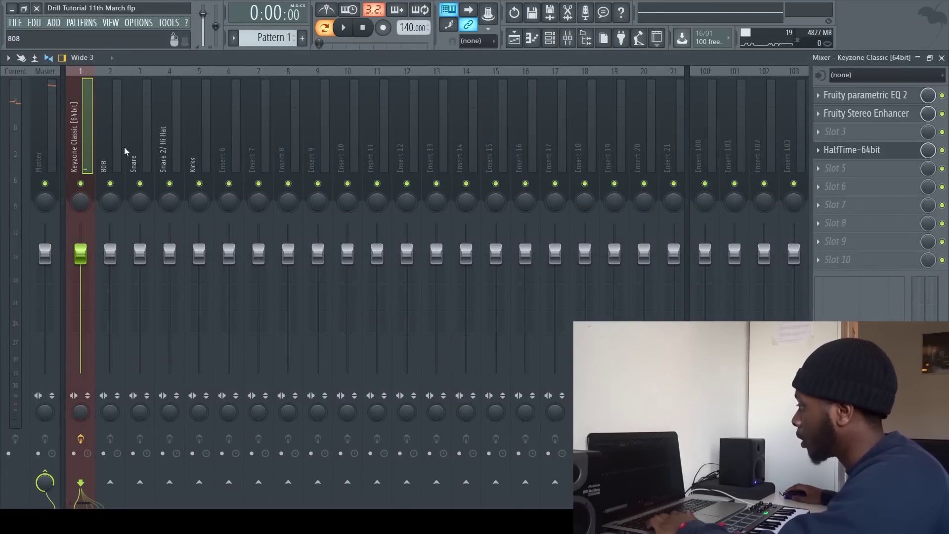
pyautogui.click(46, 129)
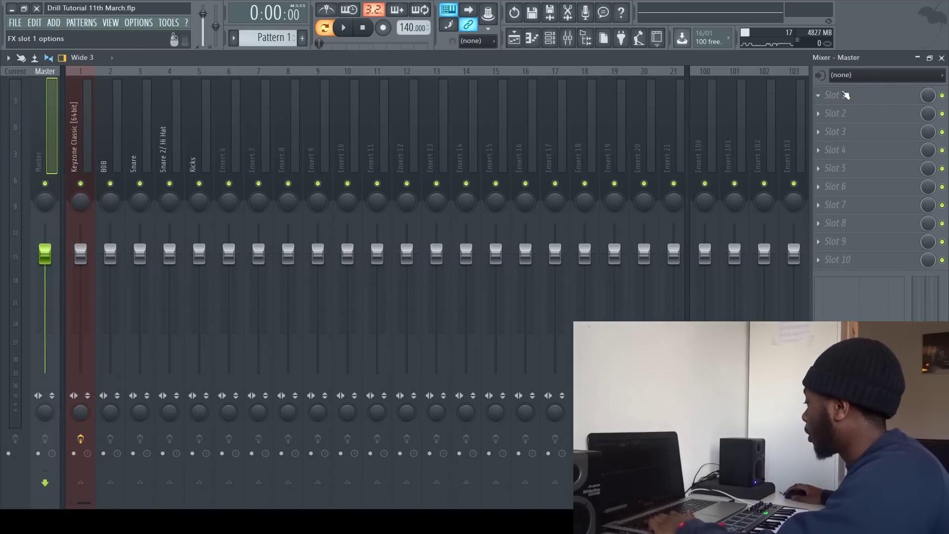
pyautogui.hotkey('ctrl', 's')
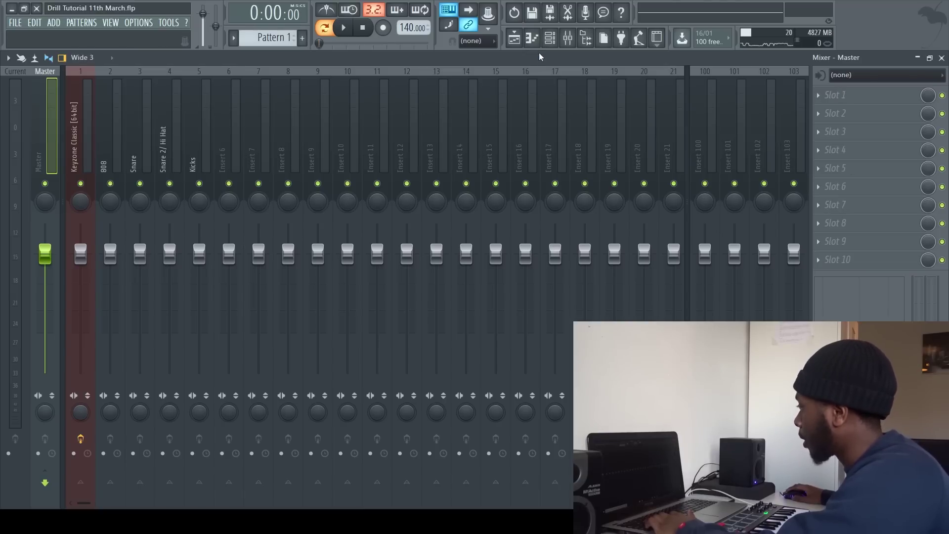
# Solo the 808 mixer track, unmute the Keyzone Classic track alongside it, and save the project.
pyautogui.click(549, 38)
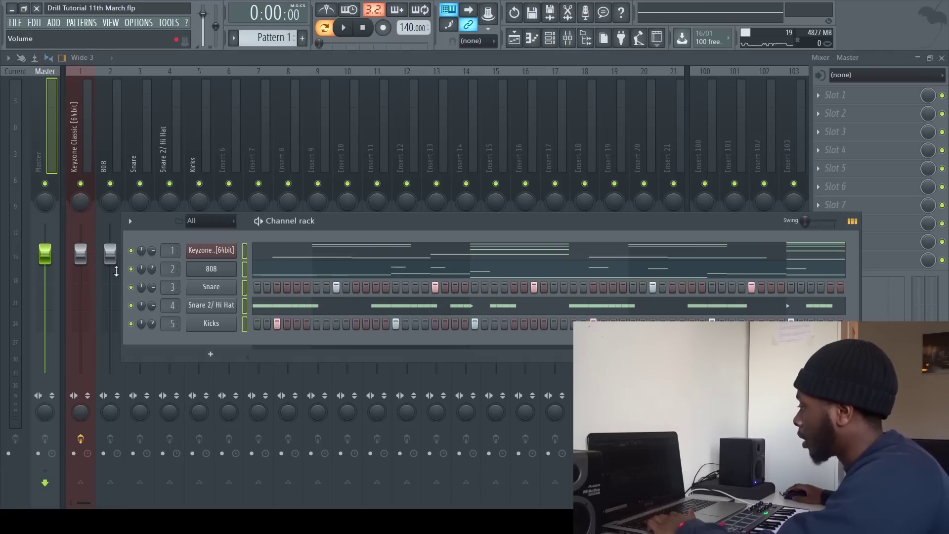
pyautogui.click(117, 178)
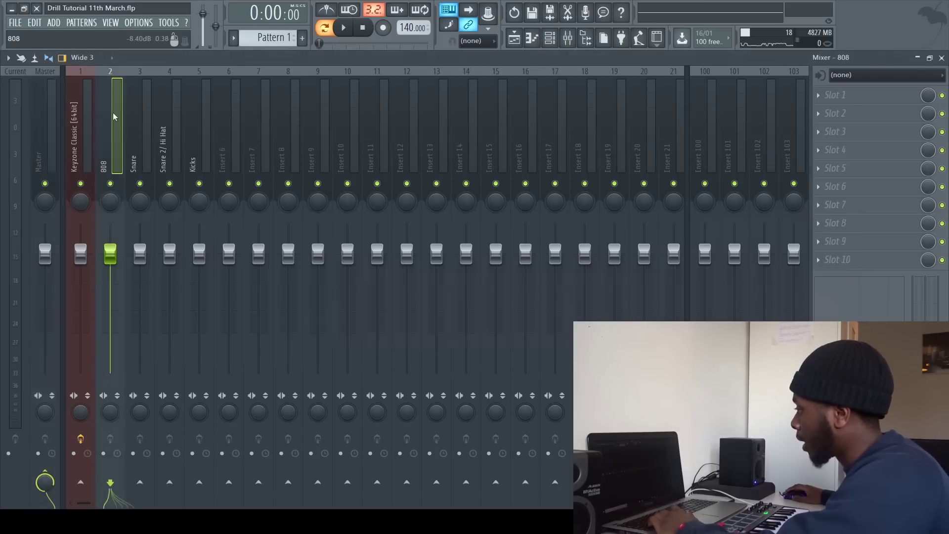
pyautogui.rightClick(116, 180)
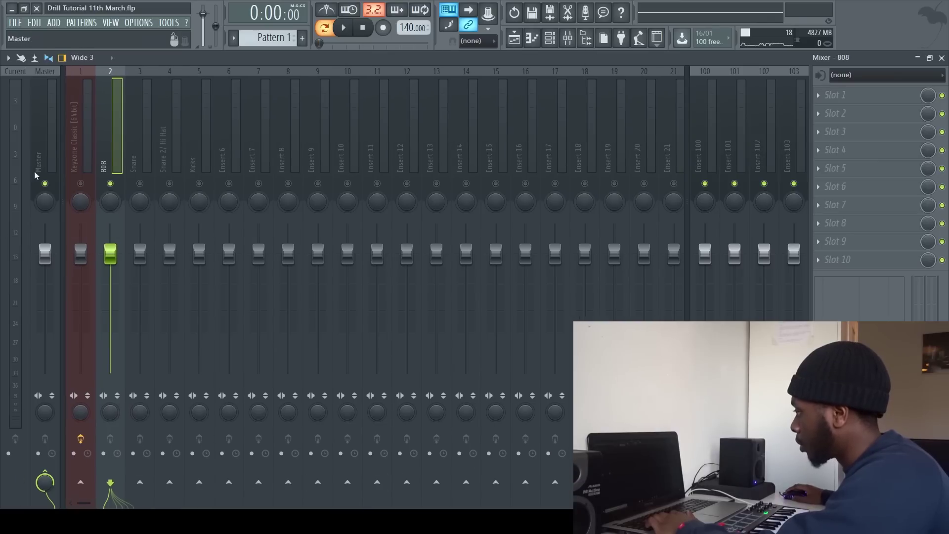
pyautogui.click(81, 183)
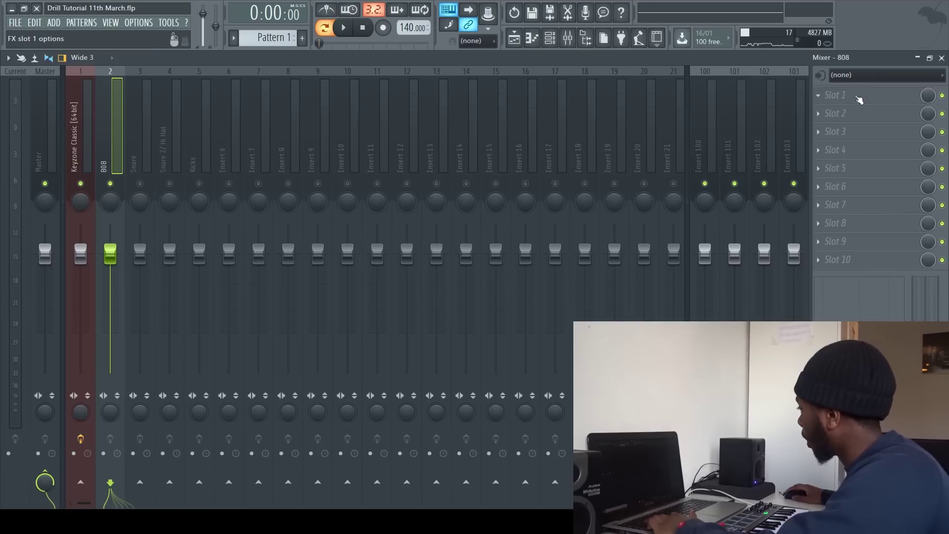
pyautogui.hotkey('ctrl', 's')
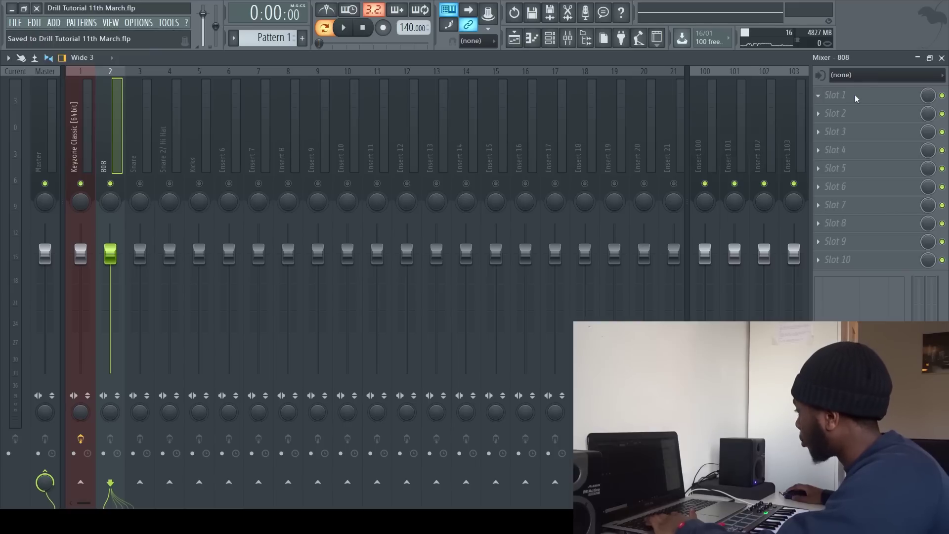
# Load Fruity Compressor into slot 1 of the 808 mixer track and close its window.
pyautogui.click(790, 295)
pyautogui.click(107, 199)
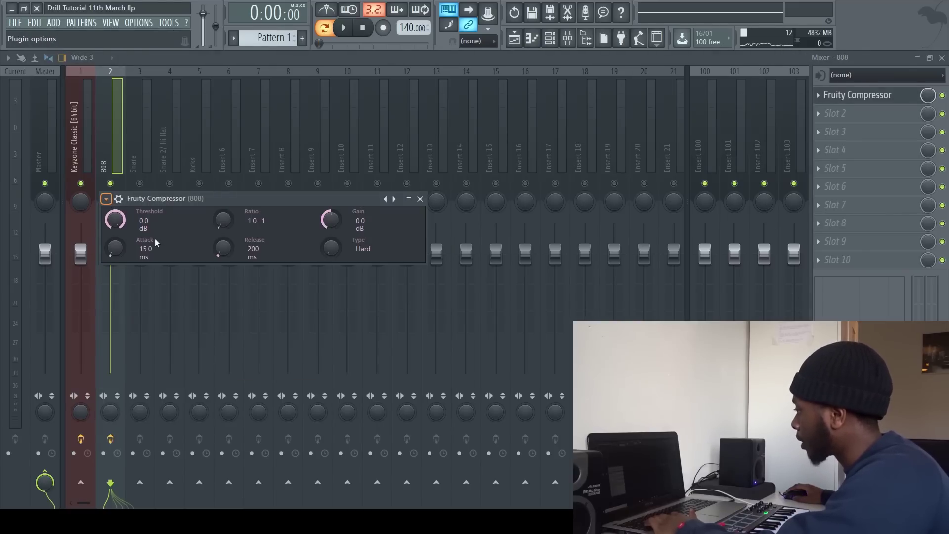
pyautogui.click(420, 198)
# Solo only the 808 mixer track and remove Fruity Compressor from its slot 1.
pyautogui.rightClick(110, 183)
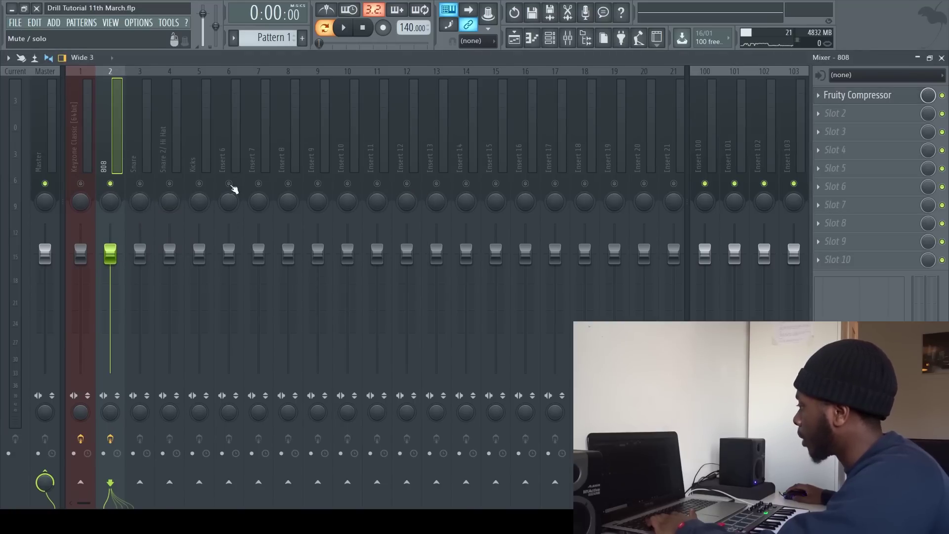
pyautogui.click(854, 96)
pyautogui.click(823, 101)
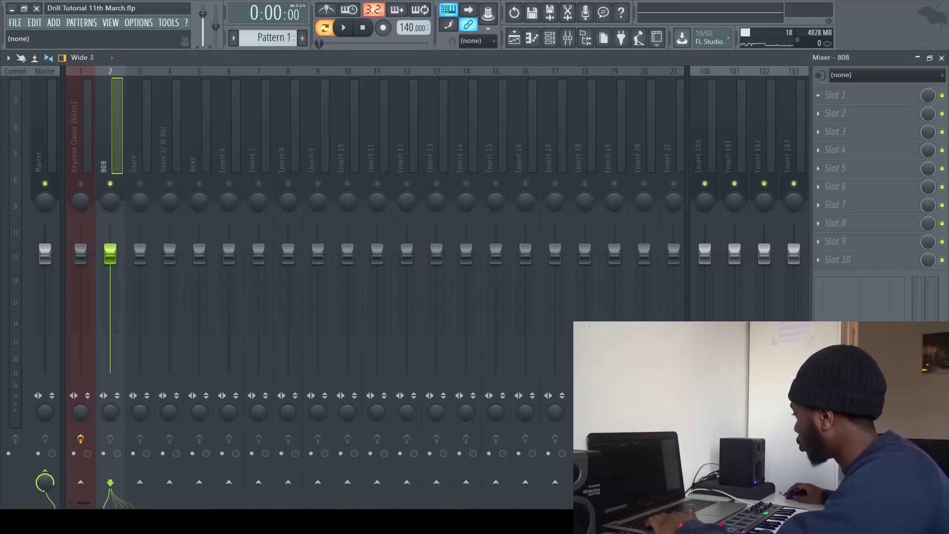
# Load Fruity Compressor into slot 1 of the 808 mixer track, apply a preset and close its window.
pyautogui.click(821, 291)
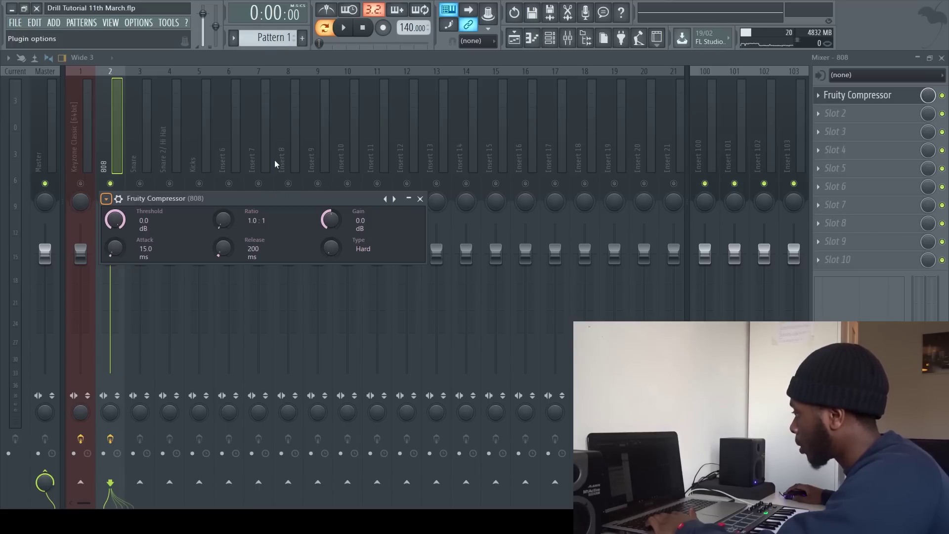
pyautogui.click(280, 189)
pyautogui.click(420, 199)
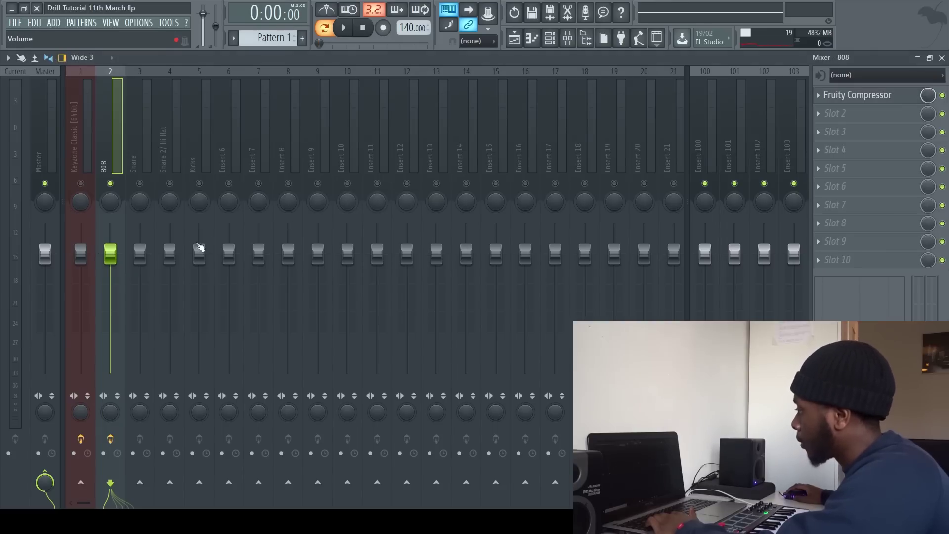
# Lower the 808 mixer track's volume to -7.4 dB while auditioning the pattern.
pyautogui.moveTo(116, 261); pyautogui.dragTo(116, 290)
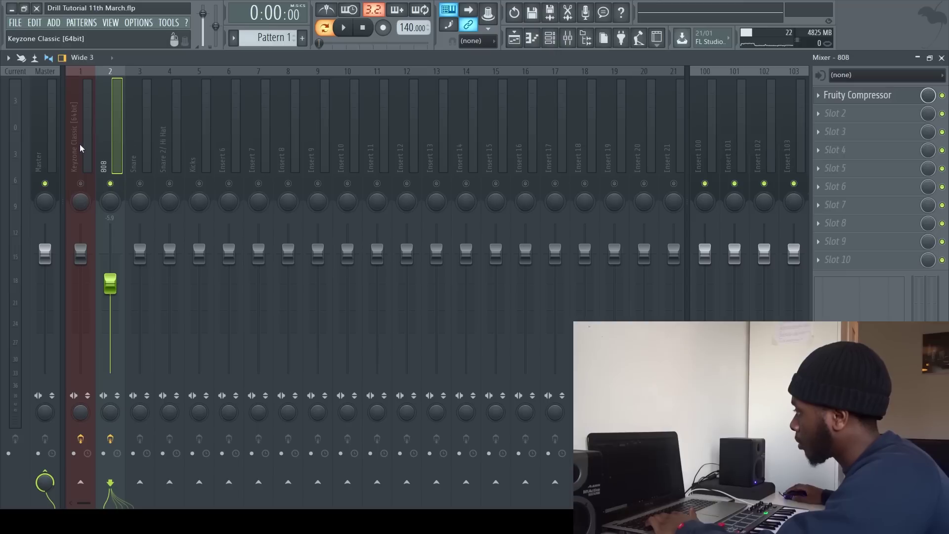
pyautogui.press('space')
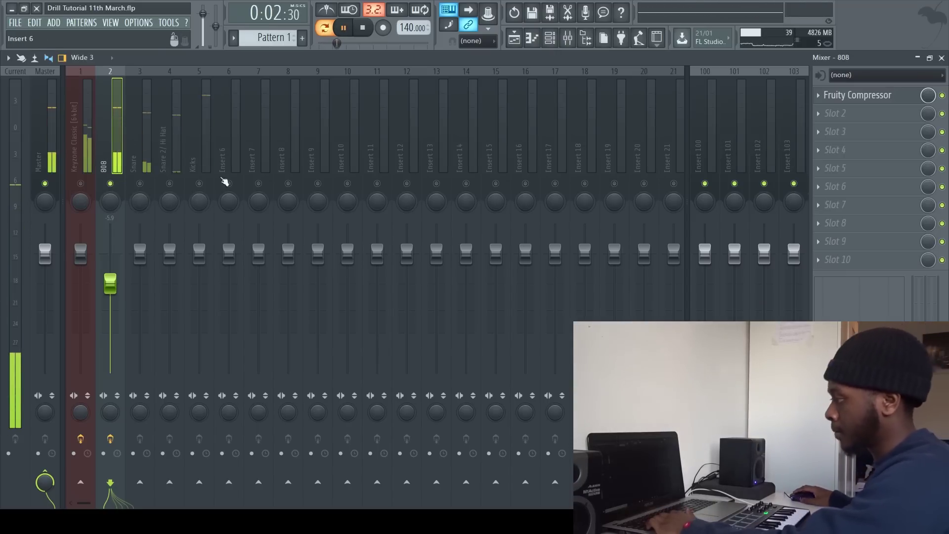
pyautogui.scroll(-5, 107, 270)
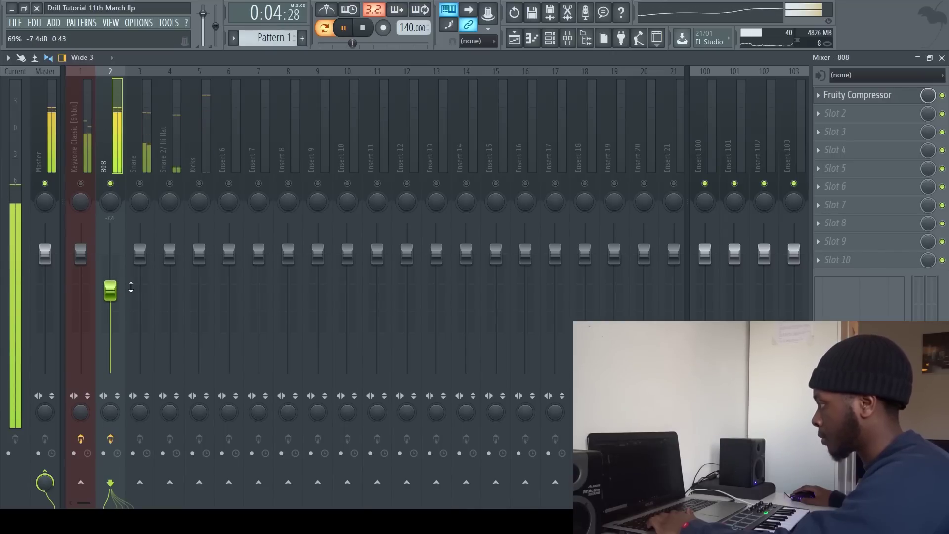
pyautogui.press('space')
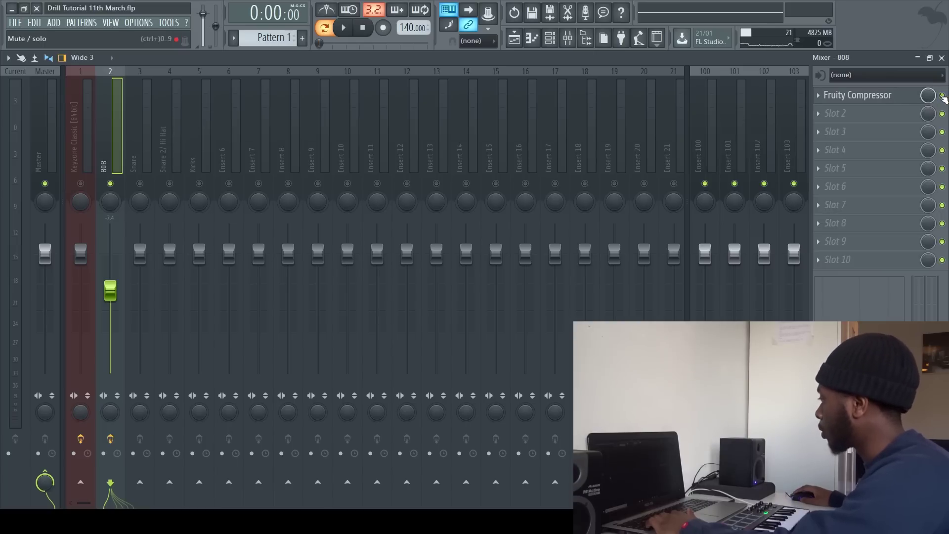
# Compare the 808 during playback with Fruity Compressor bypassed and enabled, leaving the effect enabled.
pyautogui.press('space')
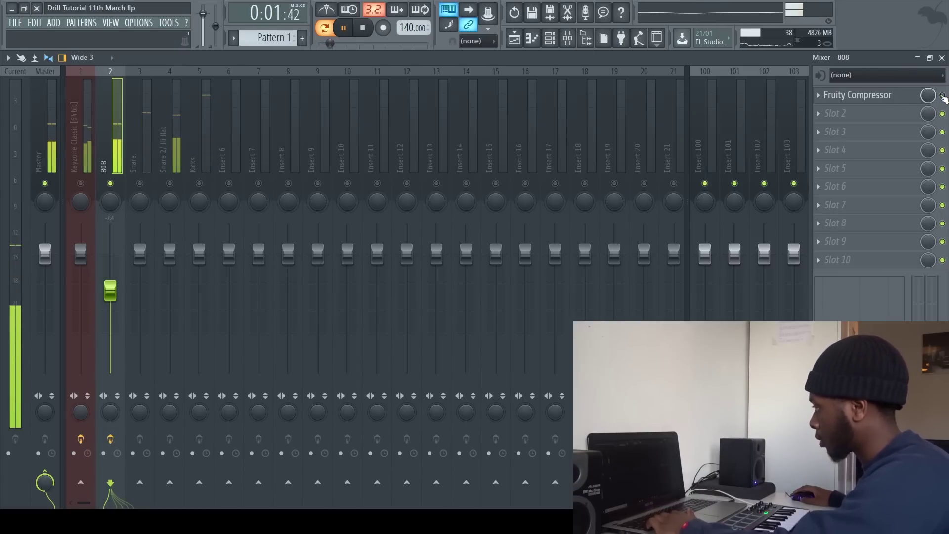
pyautogui.press('space')
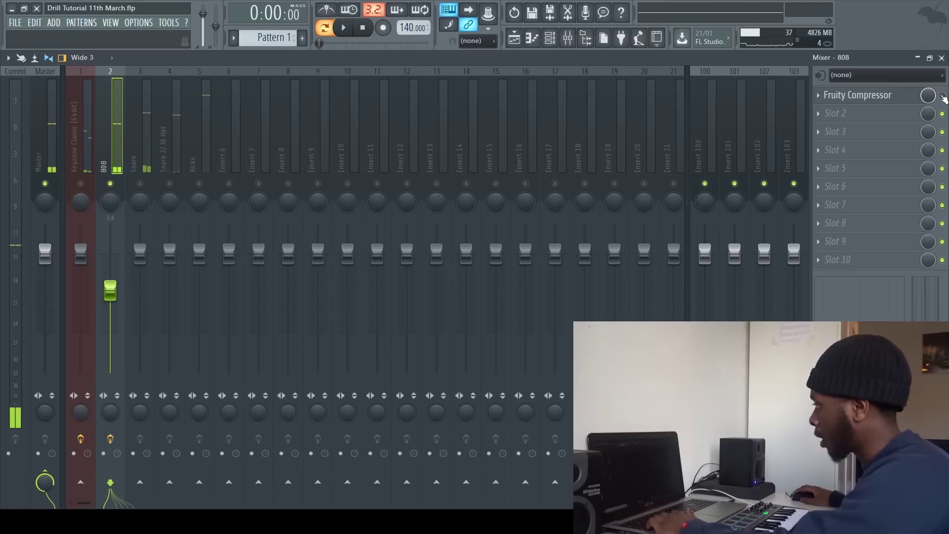
pyautogui.press('space')
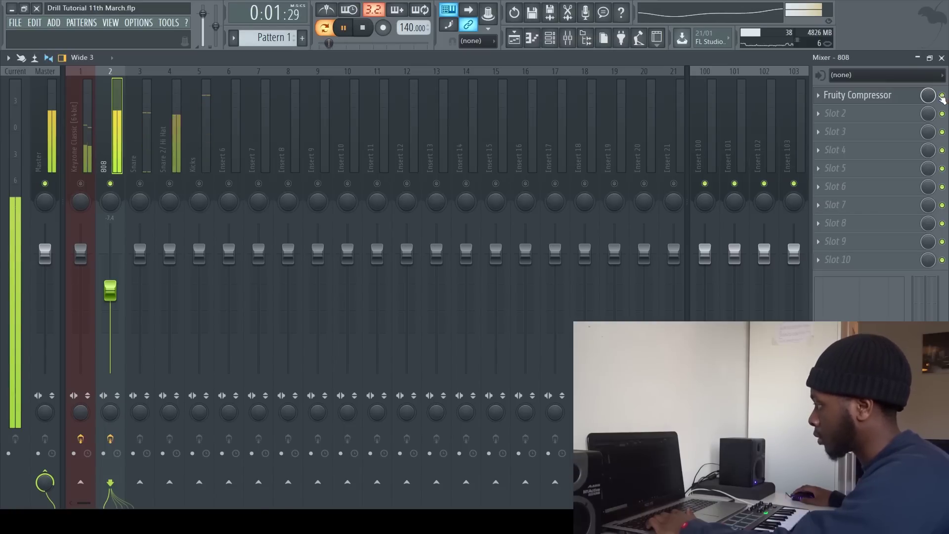
pyautogui.press('space')
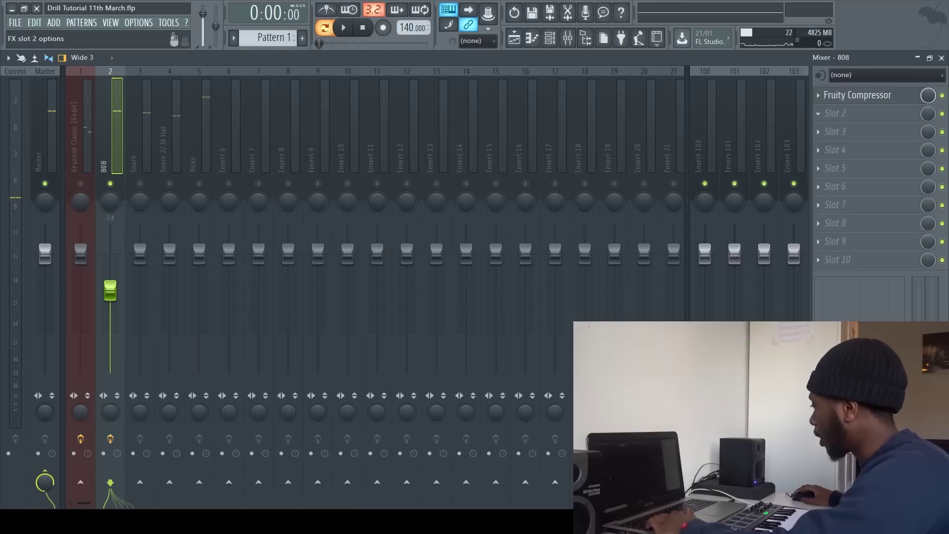
# Load Fruity parametric EQ 2 into slot 2 of the 808 track and cut the highs with a steep band 7 slope.
pyautogui.click(534, 408)
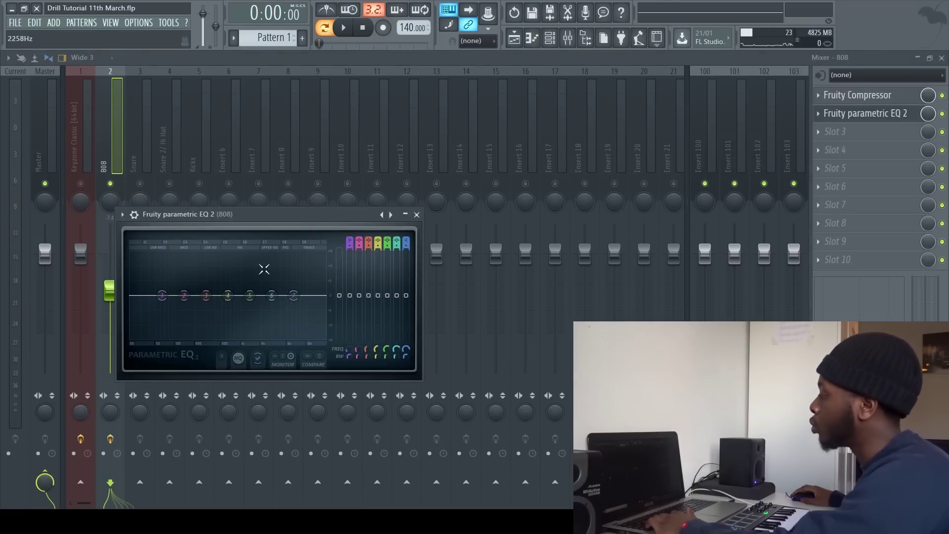
pyautogui.moveTo(300, 294); pyautogui.dragTo(258, 338)
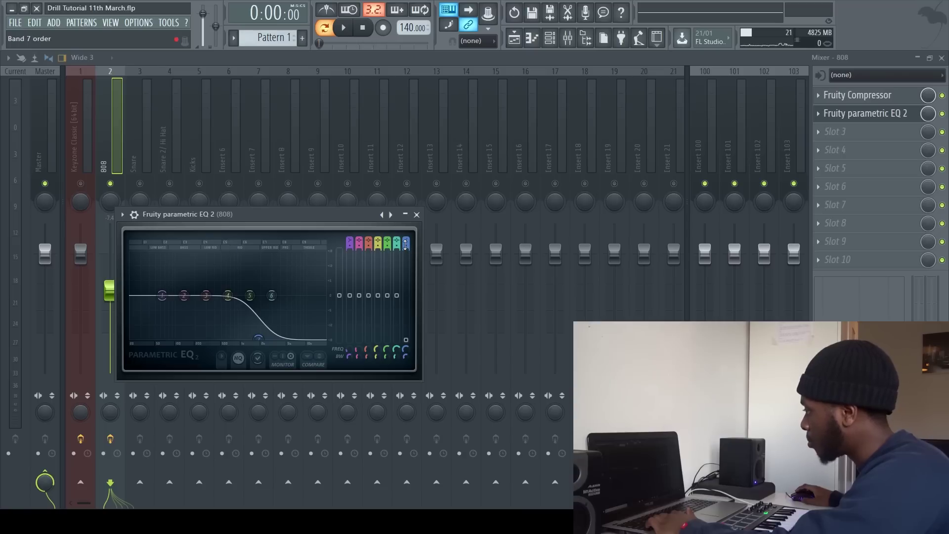
pyautogui.scroll(2, 405, 245)
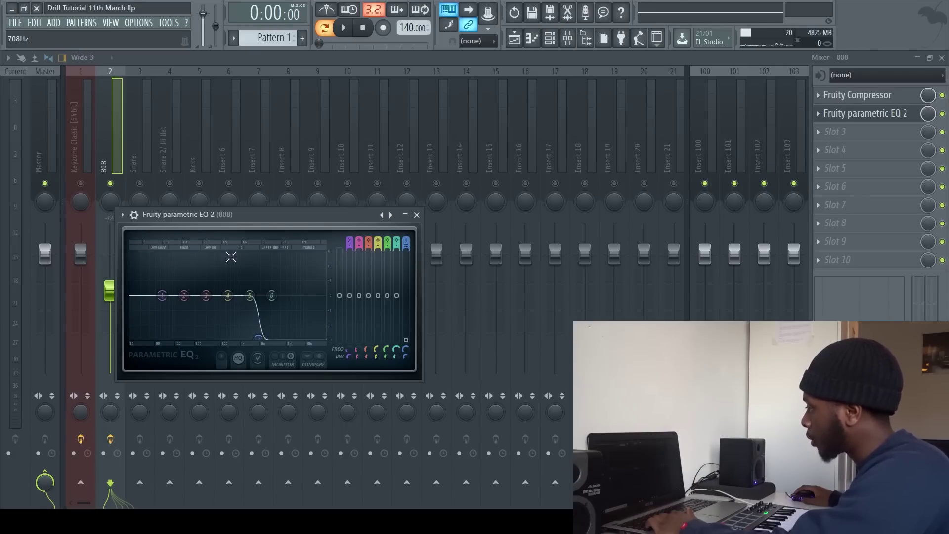
# Cut the 808's lowest frequencies by pulling EQ band 1 fully down at the low end with a steep slope.
pyautogui.moveTo(163, 295); pyautogui.dragTo(153, 338)
pyautogui.moveTo(350, 245); pyautogui.dragTo(350, 230)
pyautogui.moveTo(154, 338); pyautogui.dragTo(129, 300)
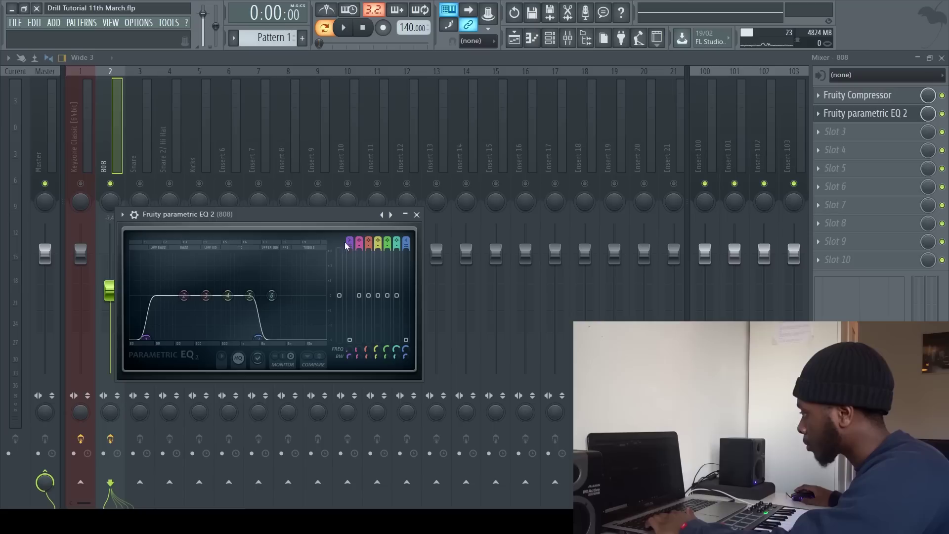
# Compare the high-pass and low-shelf types on EQ band 1 during playback, keep high-pass and close the EQ window.
pyautogui.scroll(-2, 348, 239)
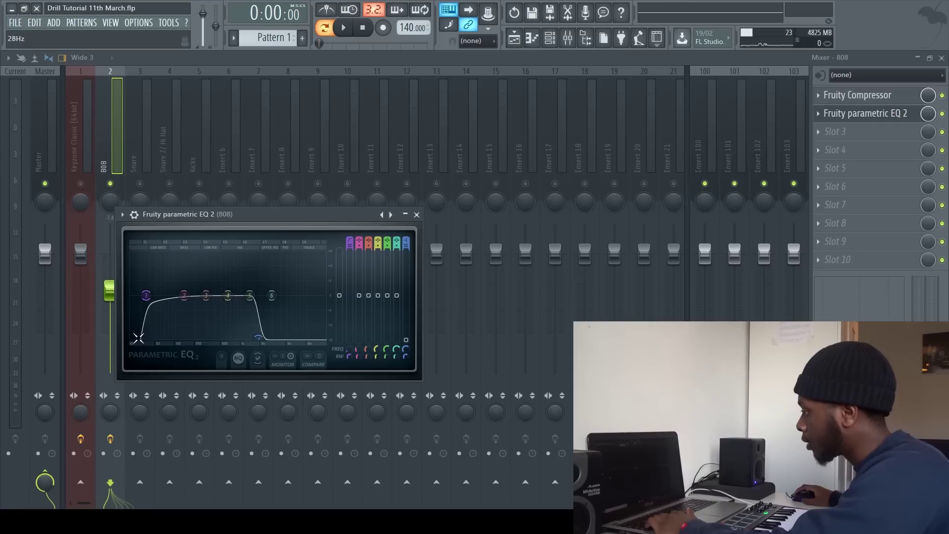
pyautogui.scroll(2, 351, 242)
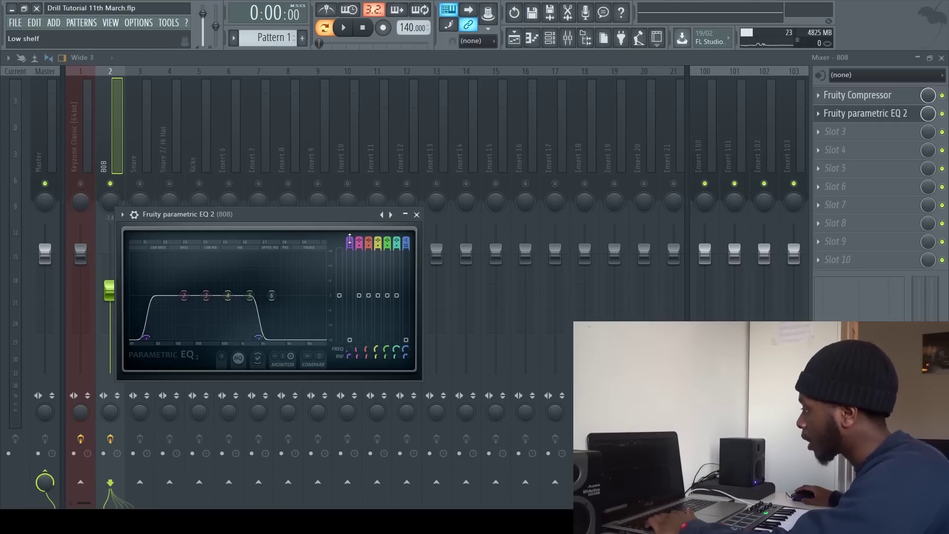
pyautogui.press('space')
pyautogui.press('space')
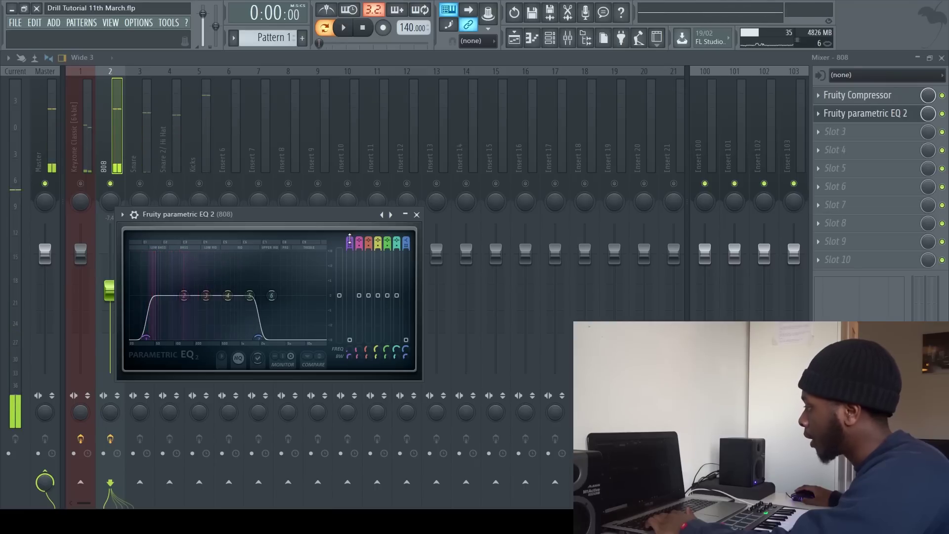
pyautogui.scroll(-1, 350, 239)
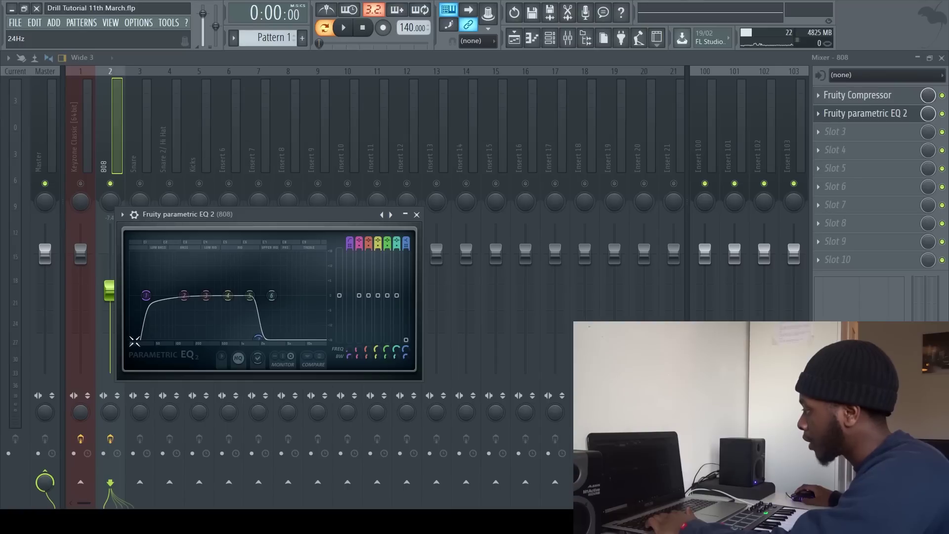
pyautogui.press('space')
pyautogui.press('space')
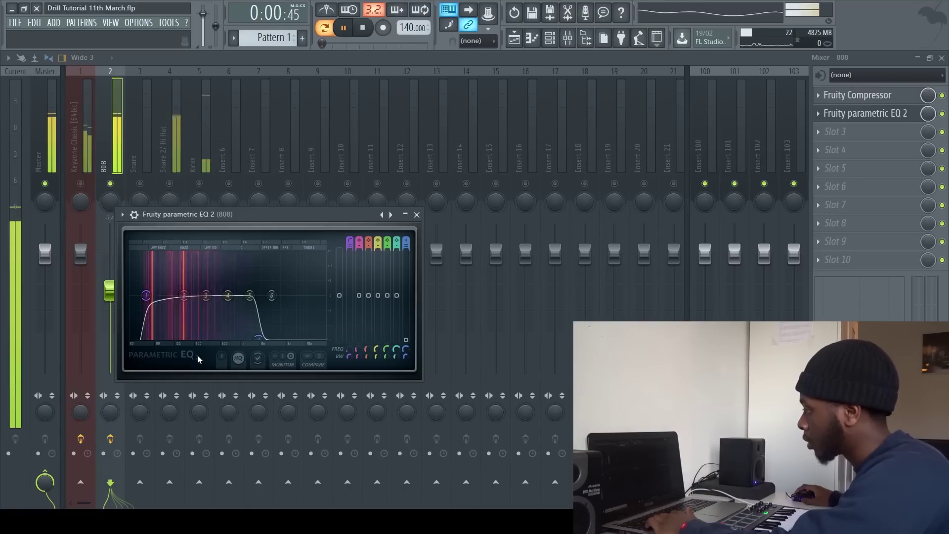
pyautogui.click(416, 215)
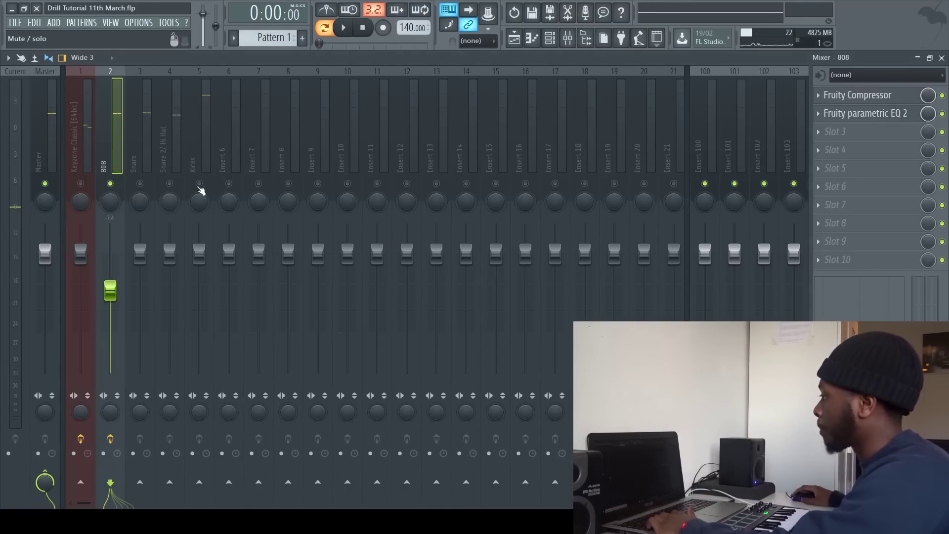
# Try a band 2 cut and a band 3 boost in the 808's EQ, undo both changes and close the EQ window.
pyautogui.click(867, 118)
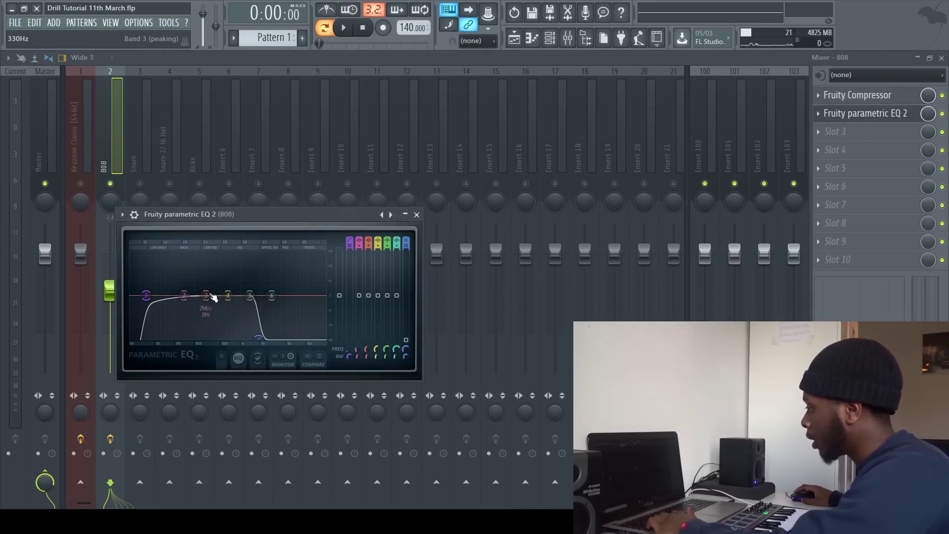
pyautogui.moveTo(208, 295); pyautogui.dragTo(186, 311)
pyautogui.hotkey('ctrl', 'z')
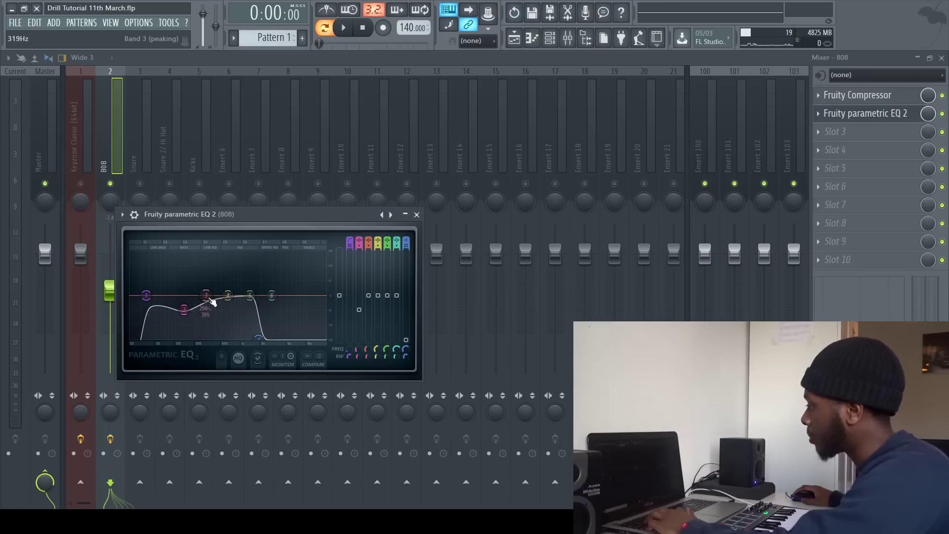
pyautogui.hotkey('ctrl', 'z')
pyautogui.moveTo(206, 297); pyautogui.dragTo(206, 278)
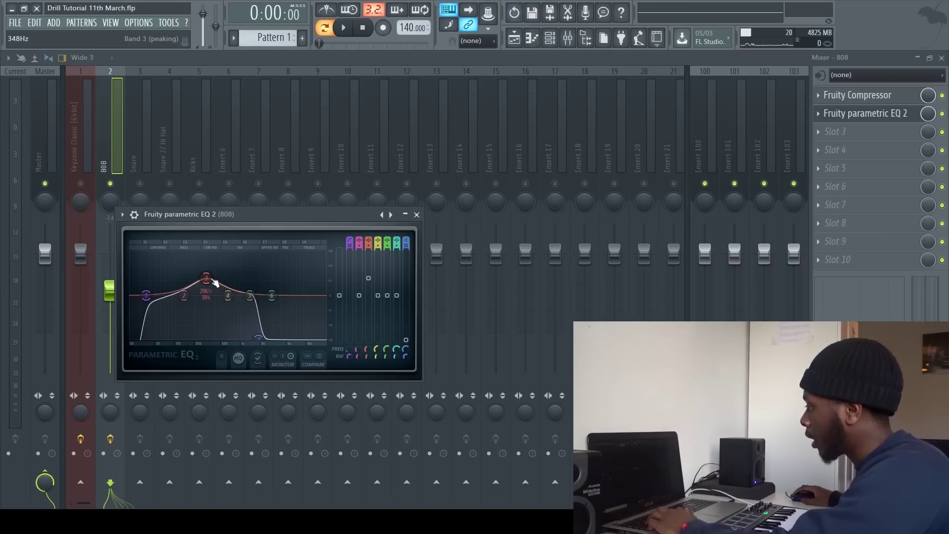
pyautogui.hotkey('ctrl', 'z')
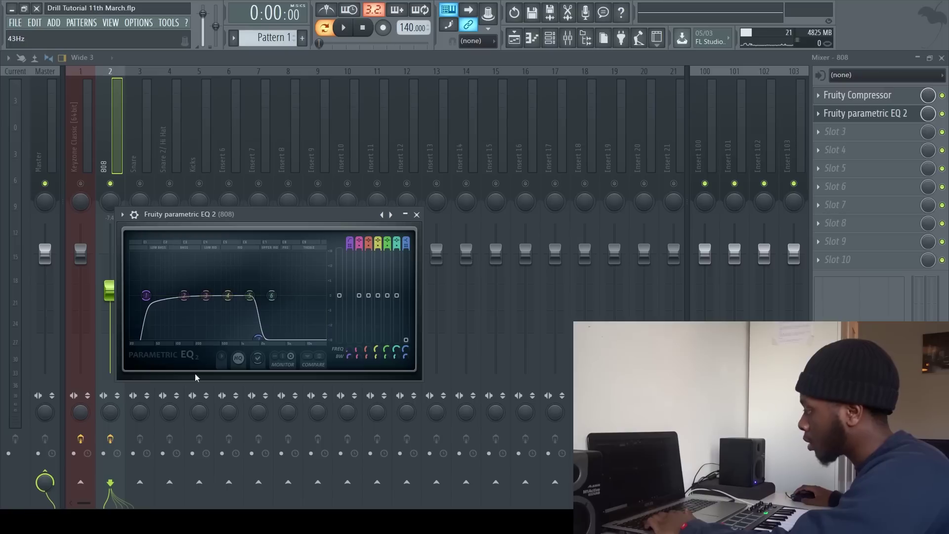
pyautogui.click(416, 215)
pyautogui.click(856, 119)
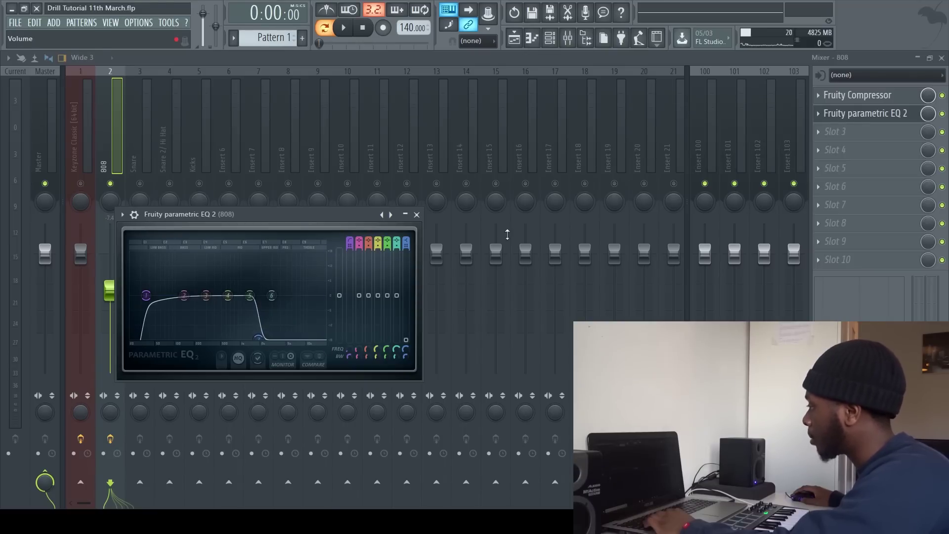
pyautogui.click(417, 215)
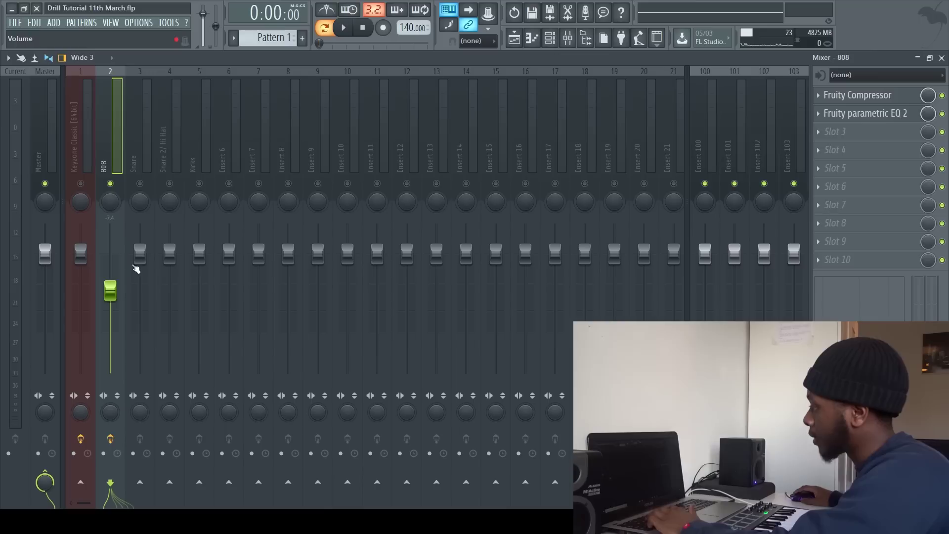
# Solo the Keyzone Classic track briefly, solo the 808 track again and save the project.
pyautogui.keyDown('ctrl'); pyautogui.click(81, 184); pyautogui.keyUp('ctrl')
pyautogui.keyDown('ctrl'); pyautogui.click(111, 184); pyautogui.keyUp('ctrl')
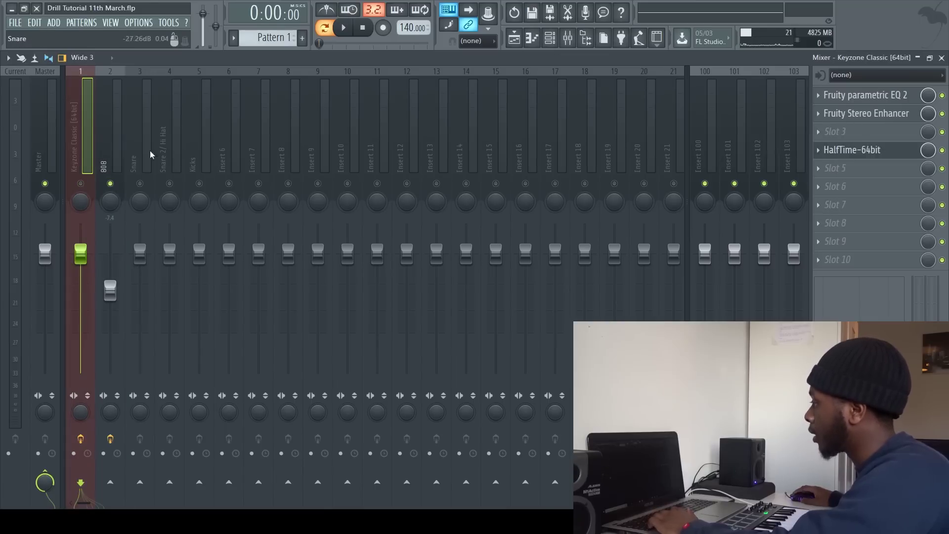
pyautogui.hotkey('ctrl', 's')
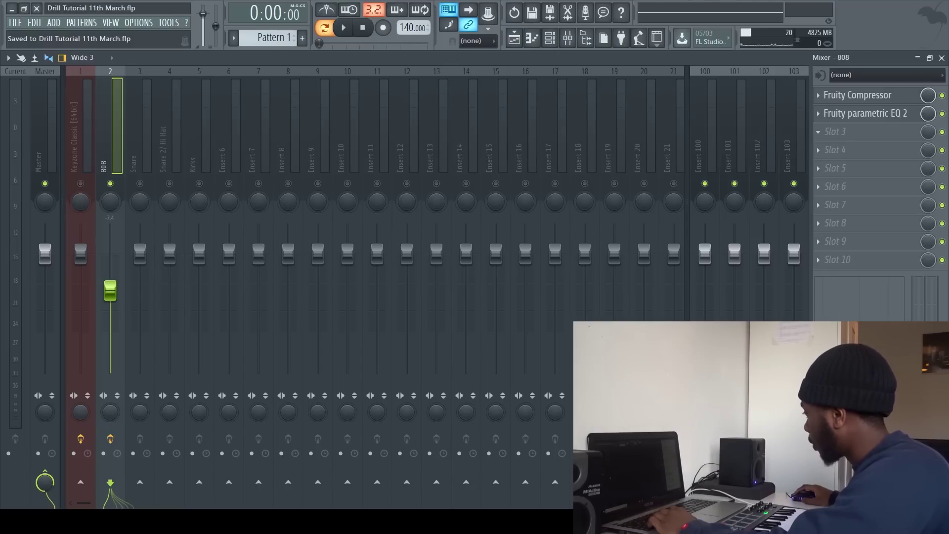
# Load Fruity Fast Dist into slot 3 of the 808 track, replace it with CamelCrusher and reposition the plugin window.
pyautogui.click(809, 204)
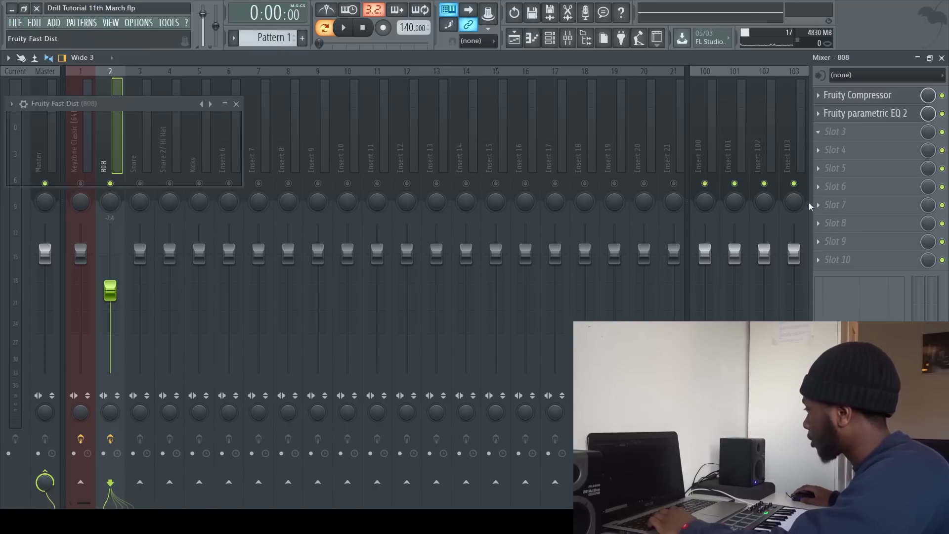
pyautogui.click(825, 133)
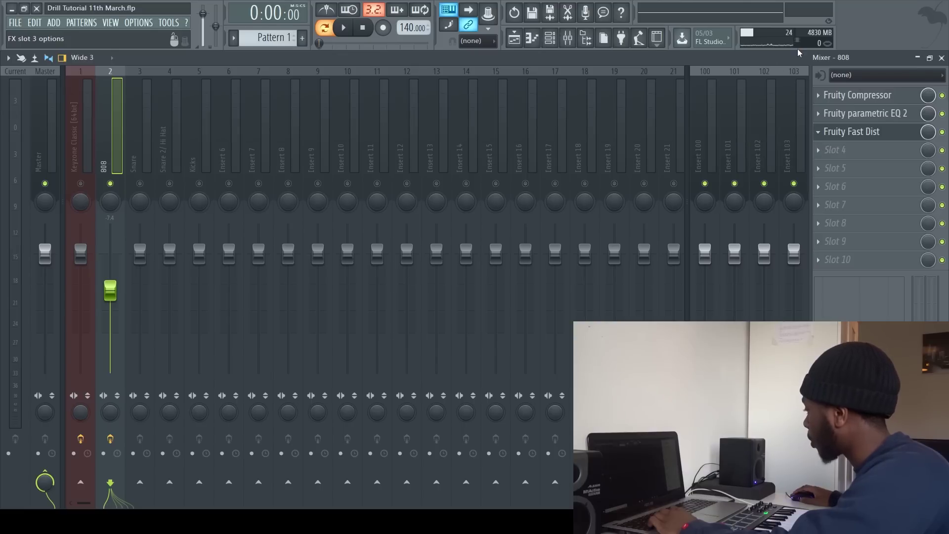
pyautogui.click(733, 161)
pyautogui.moveTo(61, 104); pyautogui.dragTo(477, 84)
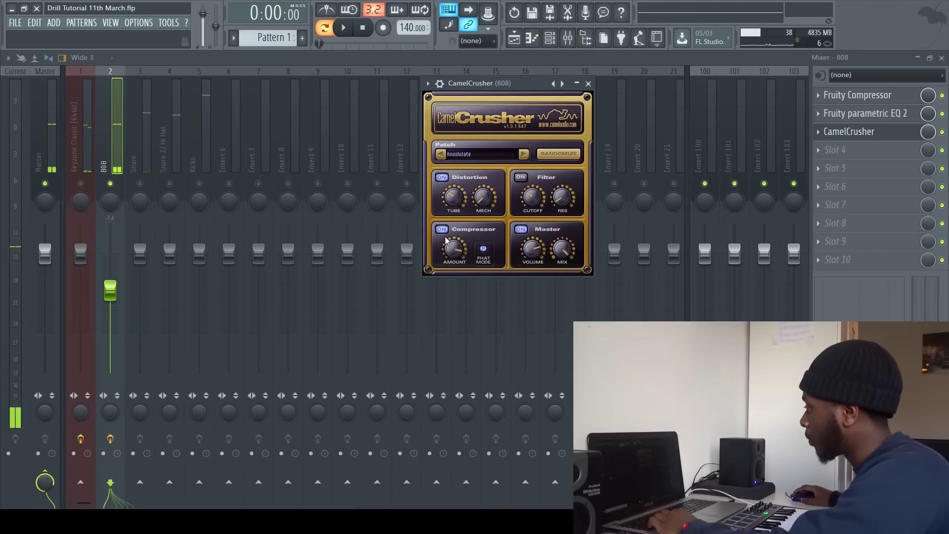
# Reduce CamelCrusher's compressor amount and set its distortion to Mech 10 % and Tube 14 % during playback.
pyautogui.click(453, 249)
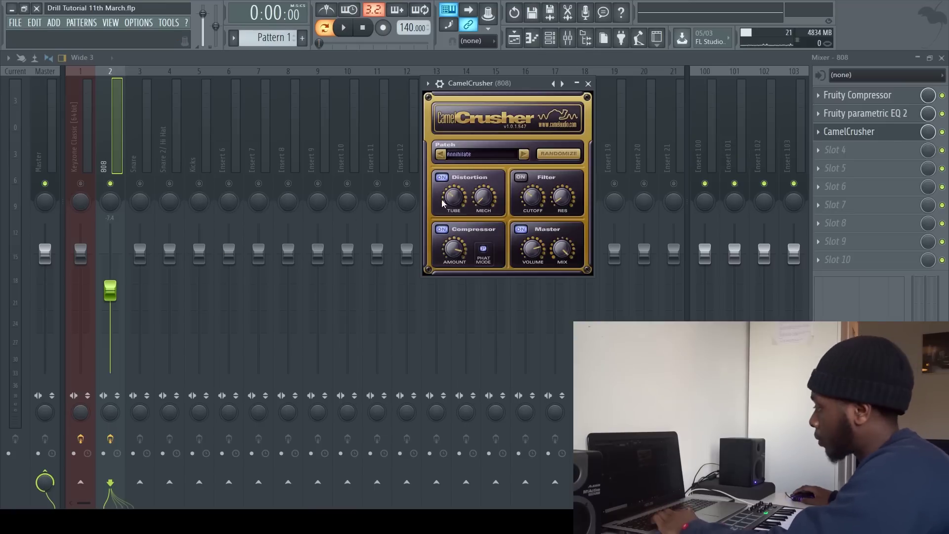
pyautogui.press('space')
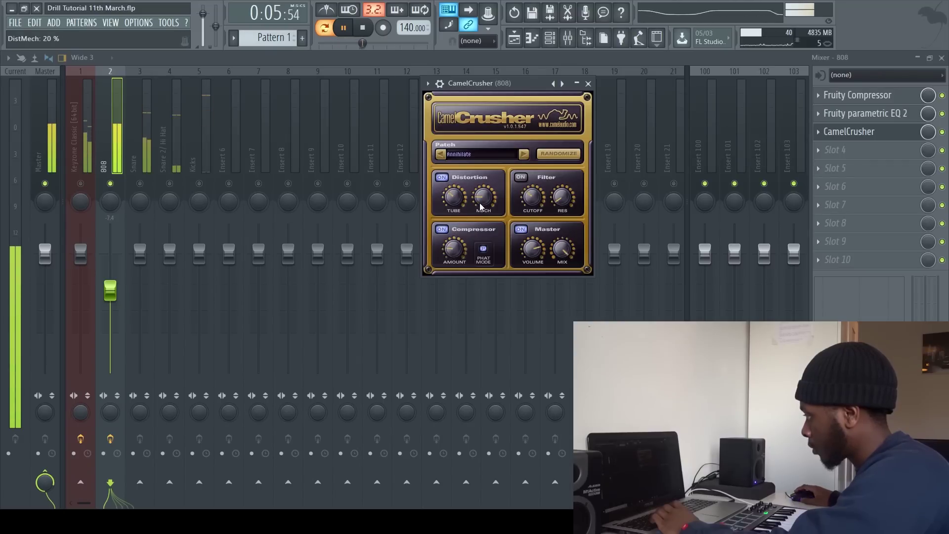
pyautogui.scroll(-1, 460, 245)
pyautogui.scroll(-1, 482, 209)
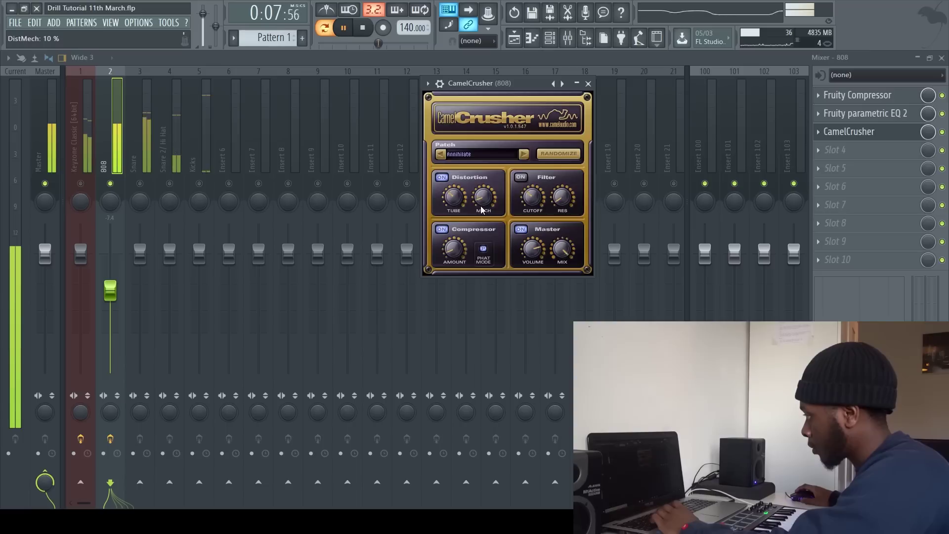
pyautogui.moveTo(455, 200); pyautogui.dragTo(453, 222)
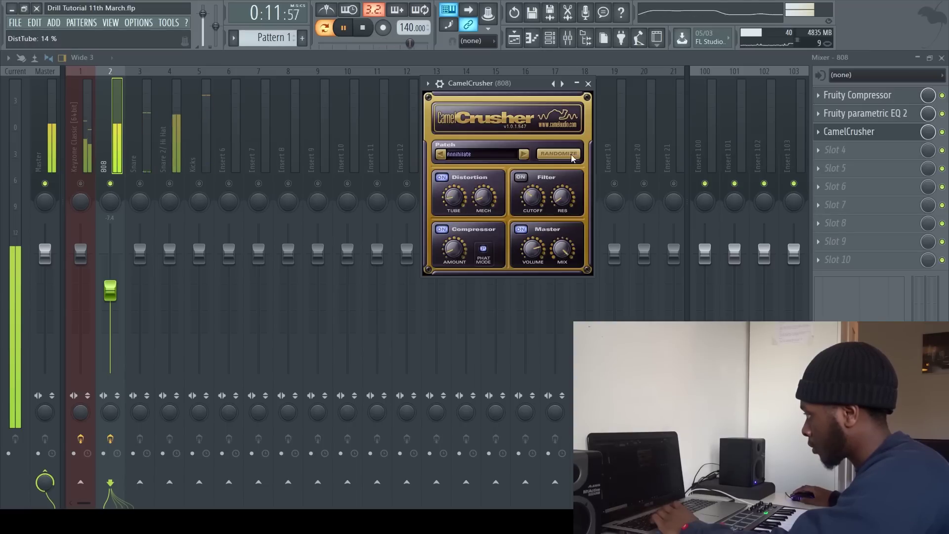
# Close the CamelCrusher window, enable the Keyzone Classic track alongside the soloed 808 and save the project.
pyautogui.press('space')
pyautogui.click(588, 83)
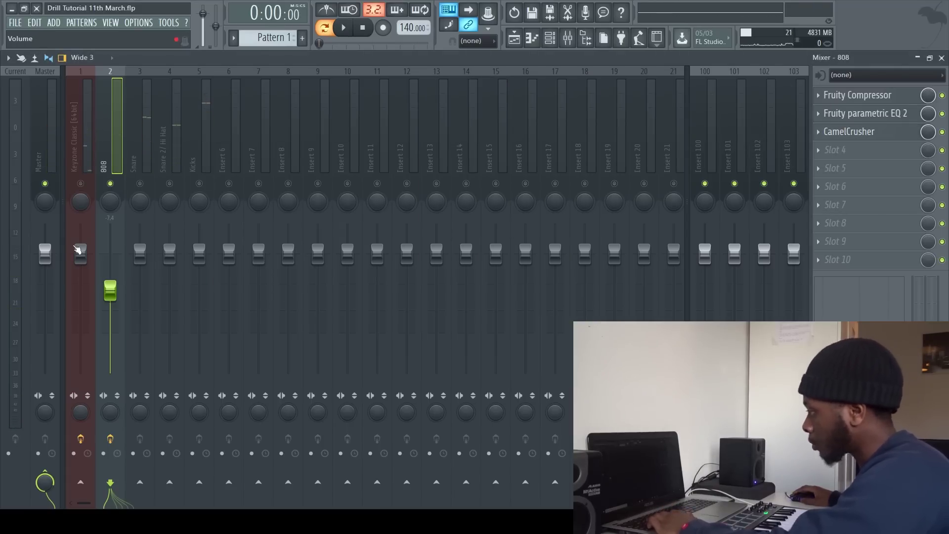
pyautogui.click(82, 186)
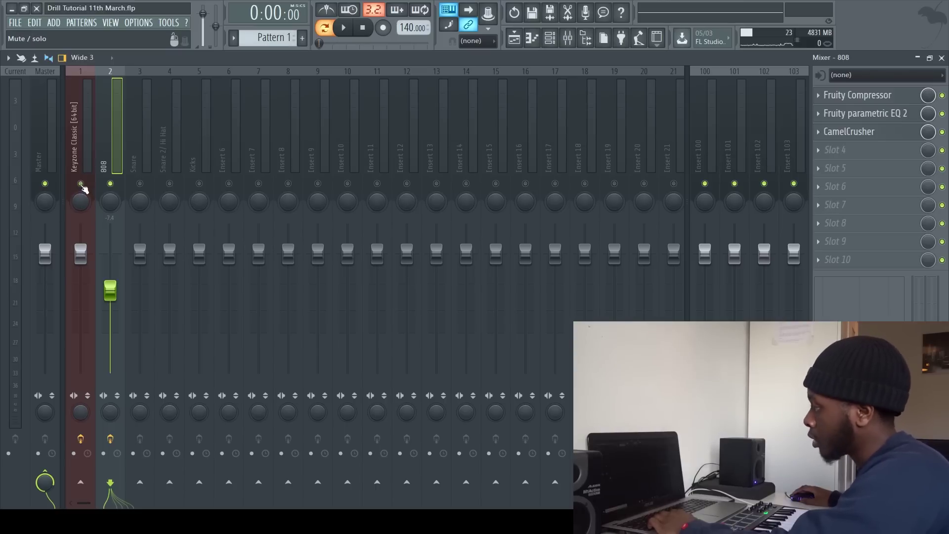
pyautogui.hotkey('ctrl', 's')
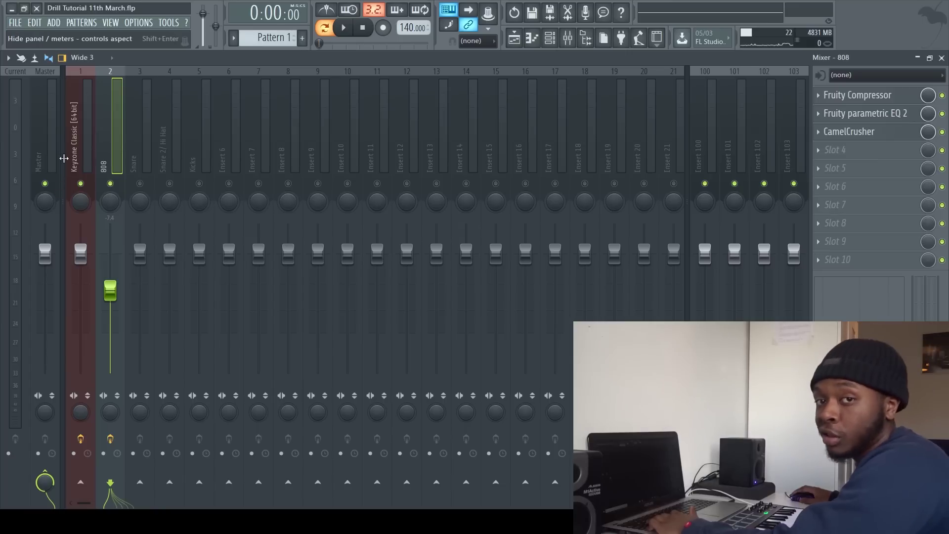
pyautogui.hotkey('ctrl', 's')
# Enable all mixer tracks, audition the full beat while checking the Snare 2/ Hi Hat, Kicks and 808 tracks, and save the project.
pyautogui.keyDown('ctrl'); pyautogui.click(87, 187); pyautogui.keyUp('ctrl')
pyautogui.press('space')
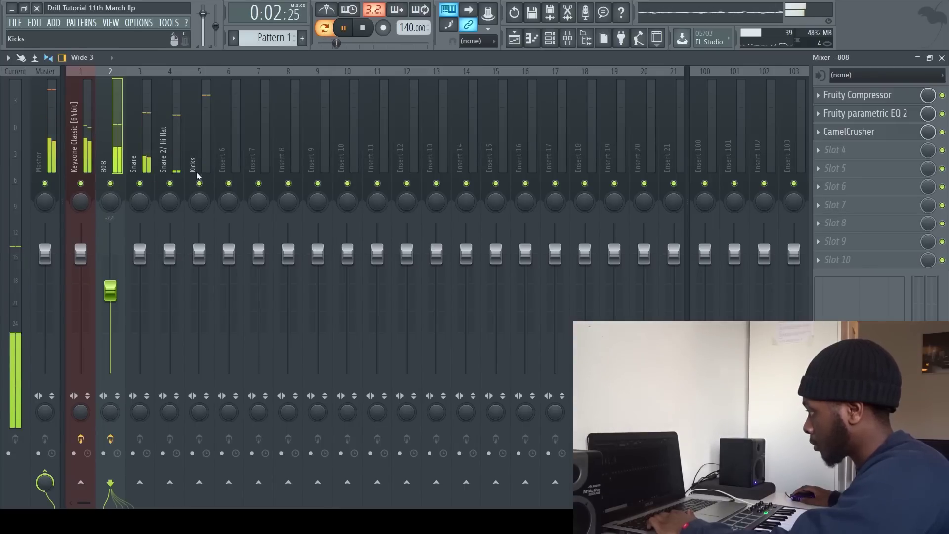
pyautogui.click(177, 149)
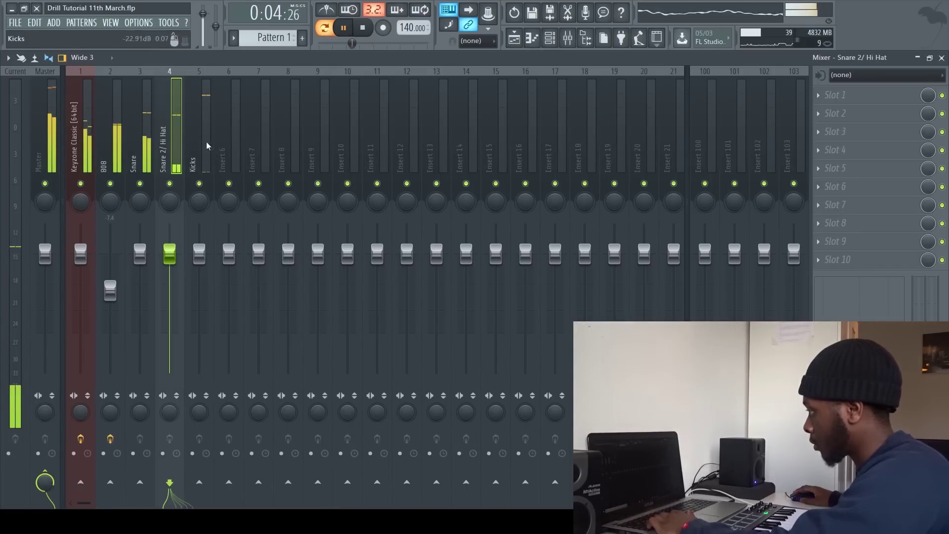
pyautogui.click(205, 143)
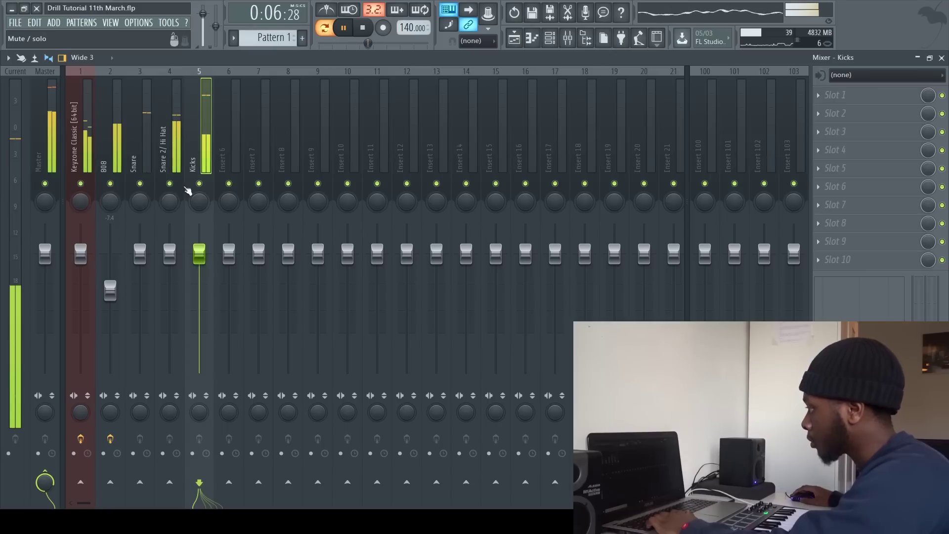
pyautogui.click(124, 163)
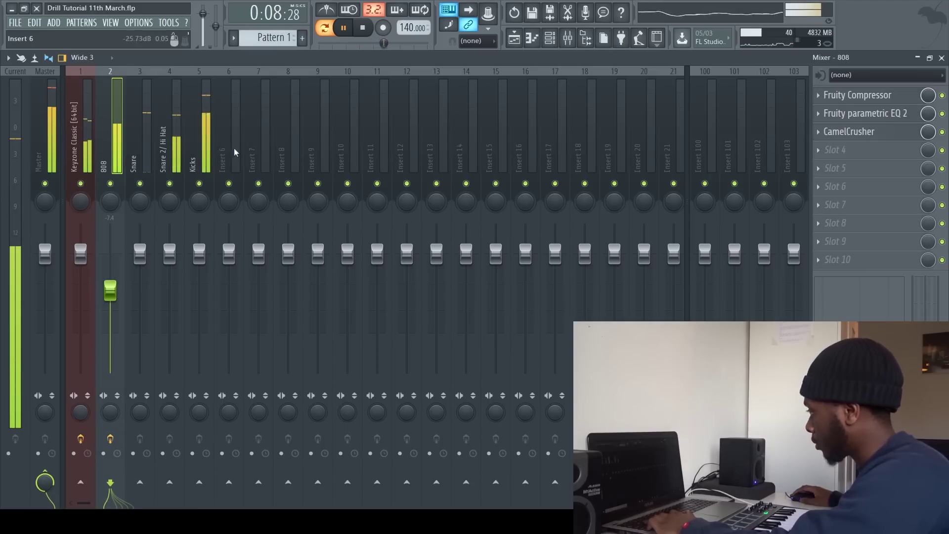
pyautogui.press('space')
pyautogui.hotkey('ctrl', 's')
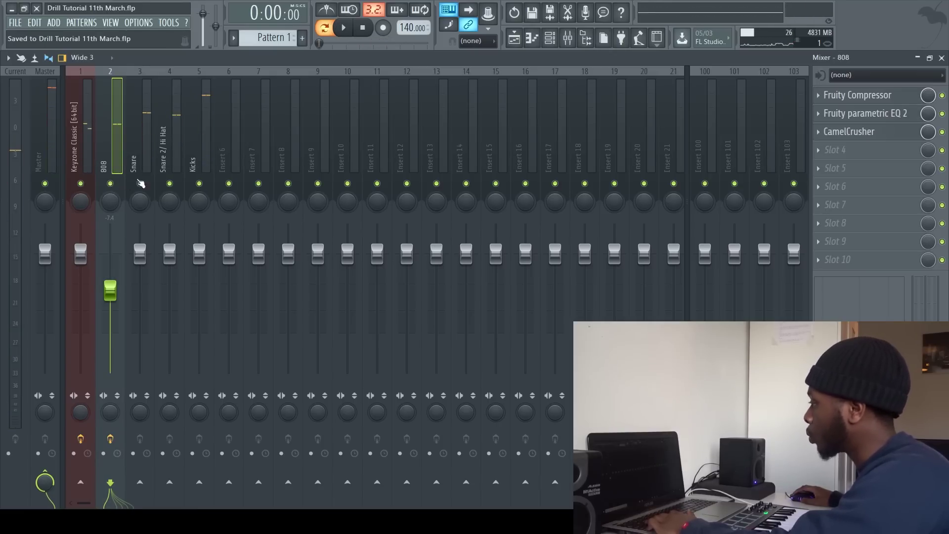
# Solo the 808 and Kicks tracks together and load Fruity parametric EQ 2 into slot 1 of the Kicks track.
pyautogui.rightClick(111, 183)
pyautogui.click(198, 186)
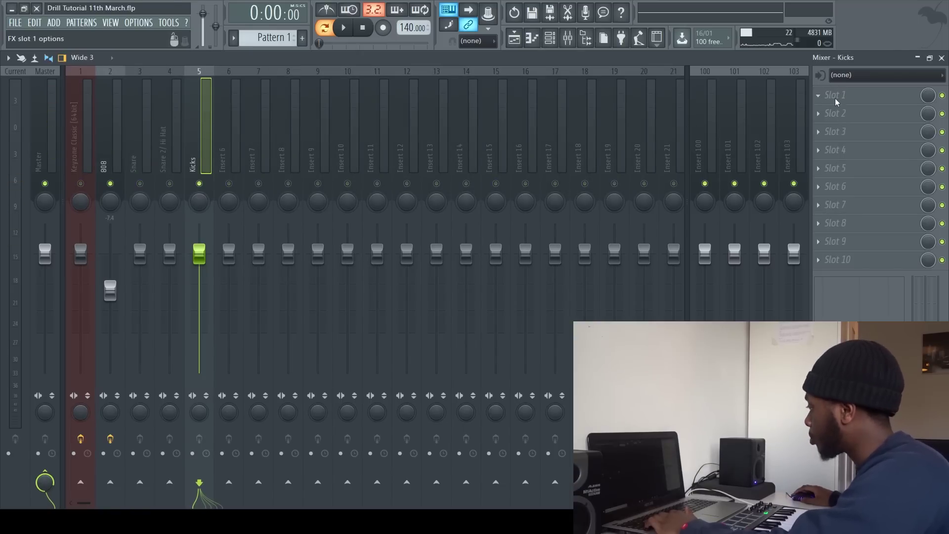
pyautogui.click(453, 332)
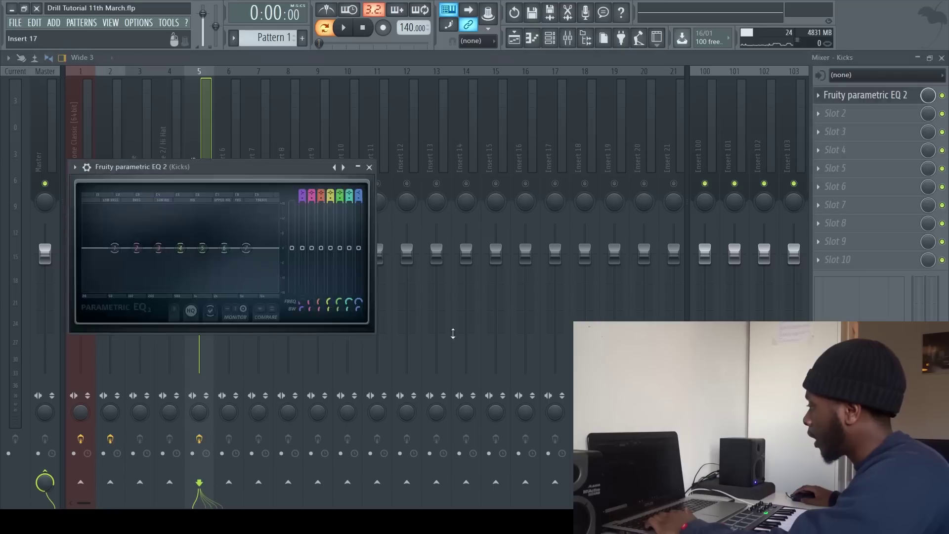
# Cut the high frequencies of the Kicks track by pulling EQ band 7 fully down towards the mids, and audition it.
pyautogui.moveTo(246, 248); pyautogui.dragTo(200, 290)
pyautogui.click(87, 145)
pyautogui.click(209, 139)
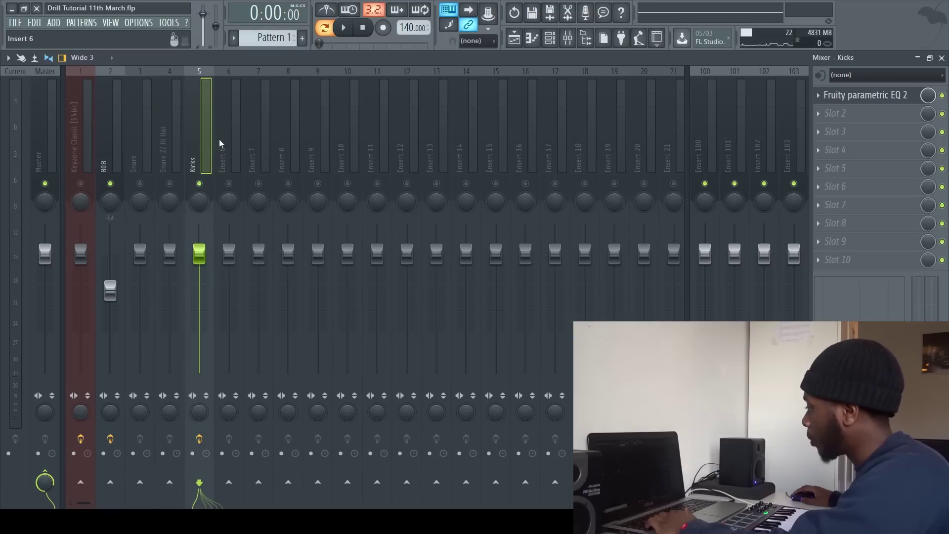
pyautogui.click(874, 103)
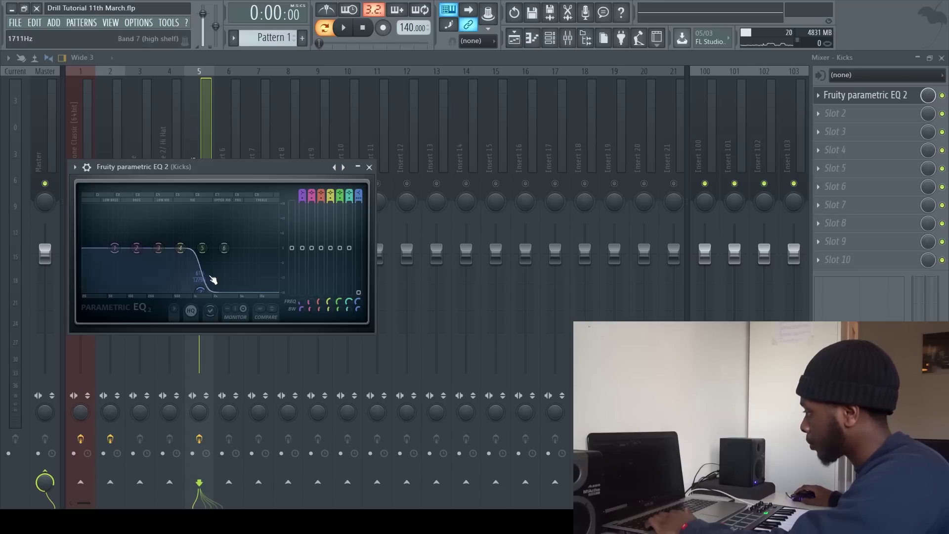
pyautogui.moveTo(207, 286)
pyautogui.mouseDown()
pyautogui.moveTo(233, 277)
pyautogui.moveTo(205, 292)
pyautogui.moveTo(243, 257)
pyautogui.moveTo(229, 282)
pyautogui.moveTo(204, 290)
pyautogui.mouseUp()
pyautogui.press('space')
pyautogui.press('space')
pyautogui.press('space')
pyautogui.press('space')
# Add a steep low cut at about 40 Hz to the Kicks EQ with band 1, audition it and close the EQ.
pyautogui.moveTo(115, 248); pyautogui.dragTo(101, 290)
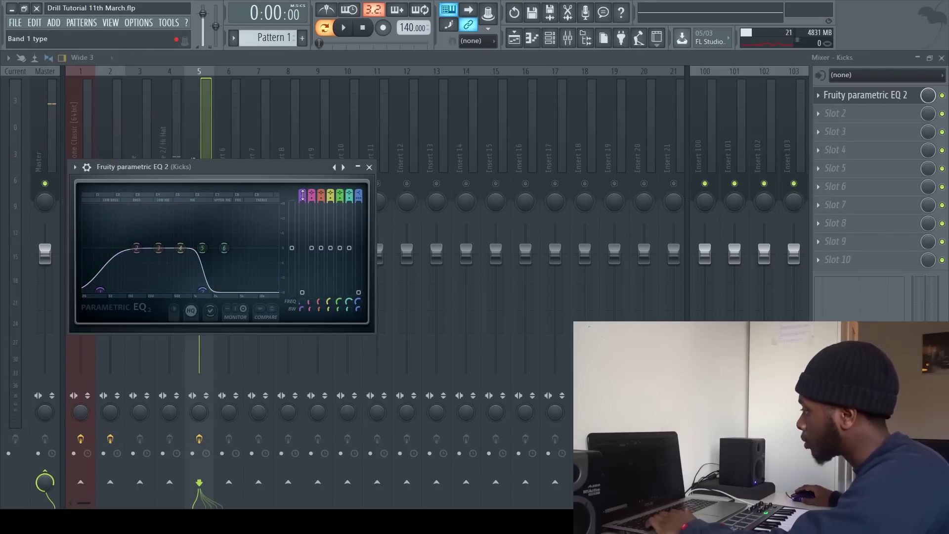
pyautogui.moveTo(299, 199); pyautogui.dragTo(299, 184)
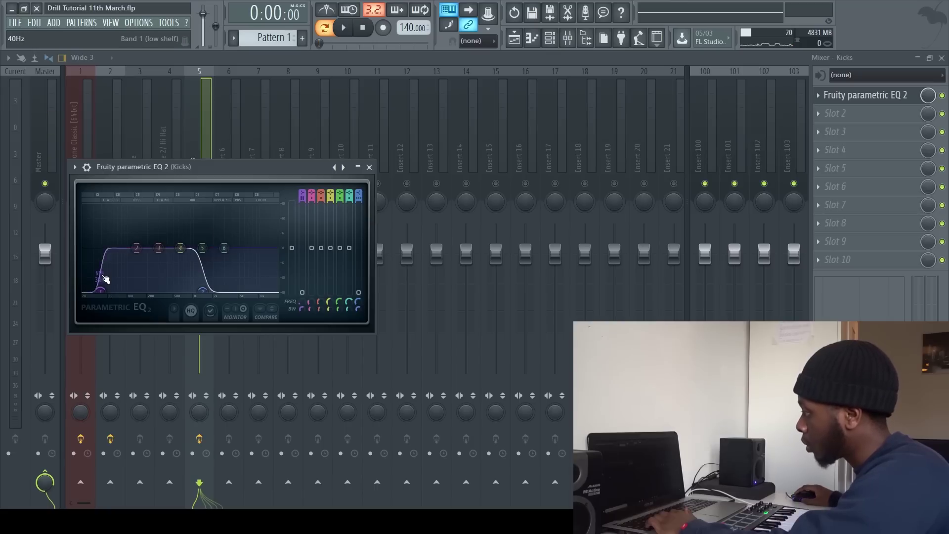
pyautogui.press('space')
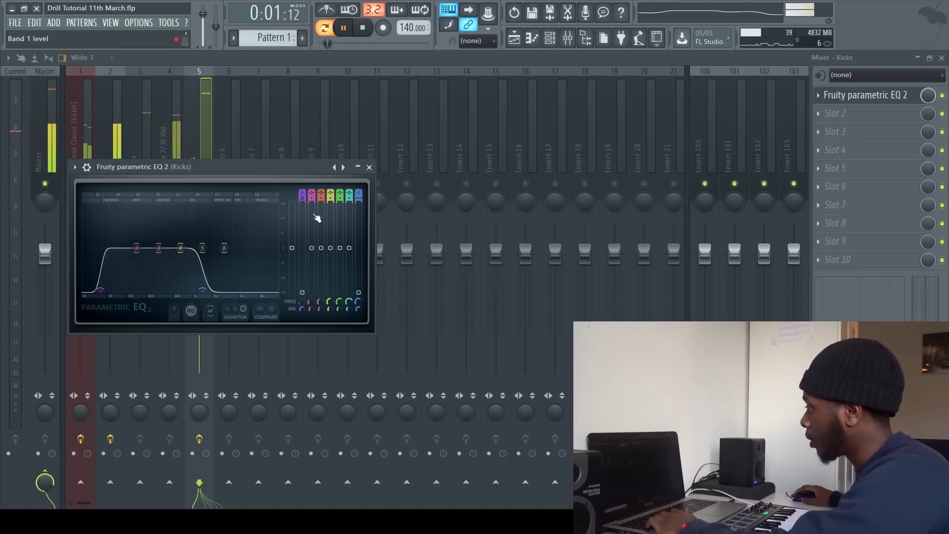
pyautogui.click(368, 167)
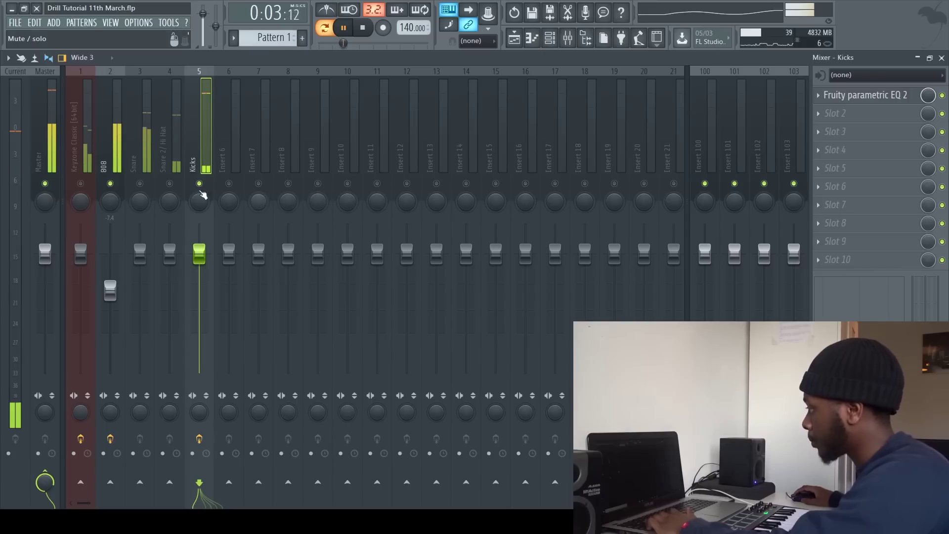
pyautogui.press('space')
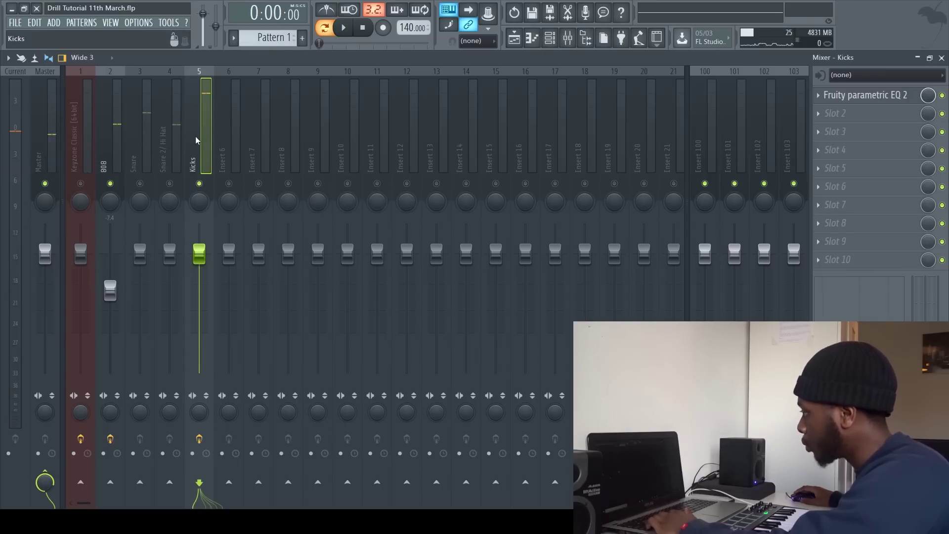
# Load Fruity Limiter into slot 4 of the 808 track, move its window to the middle of the mixer and audition the 808.
pyautogui.click(115, 150)
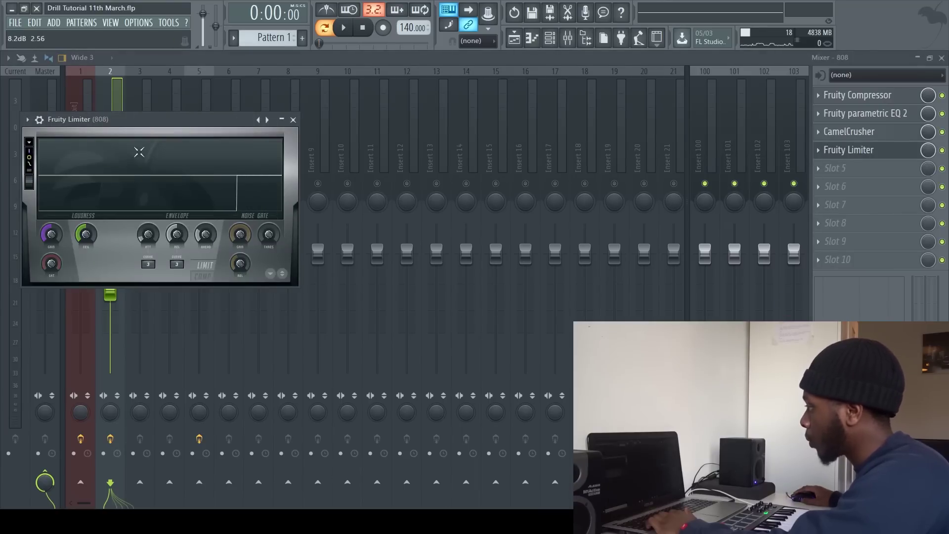
pyautogui.moveTo(139, 130); pyautogui.dragTo(385, 131)
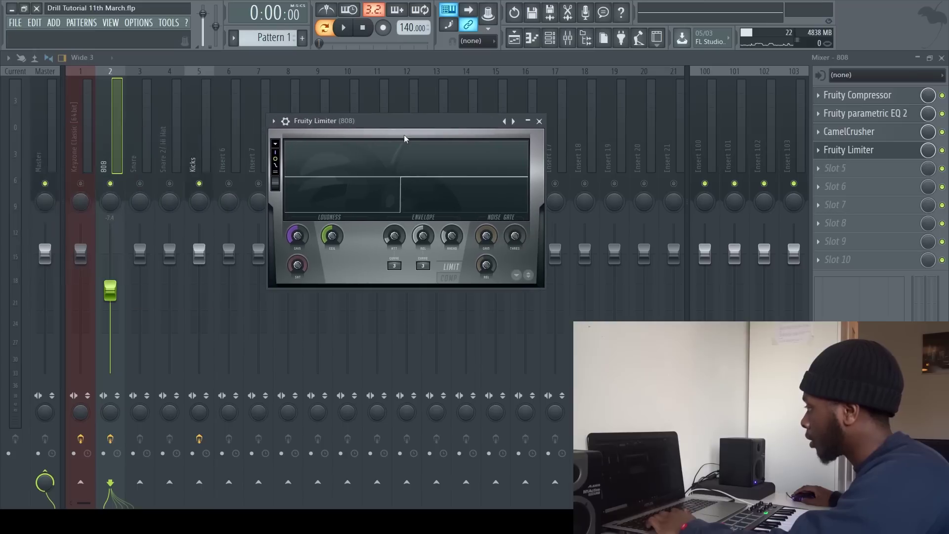
pyautogui.press('space')
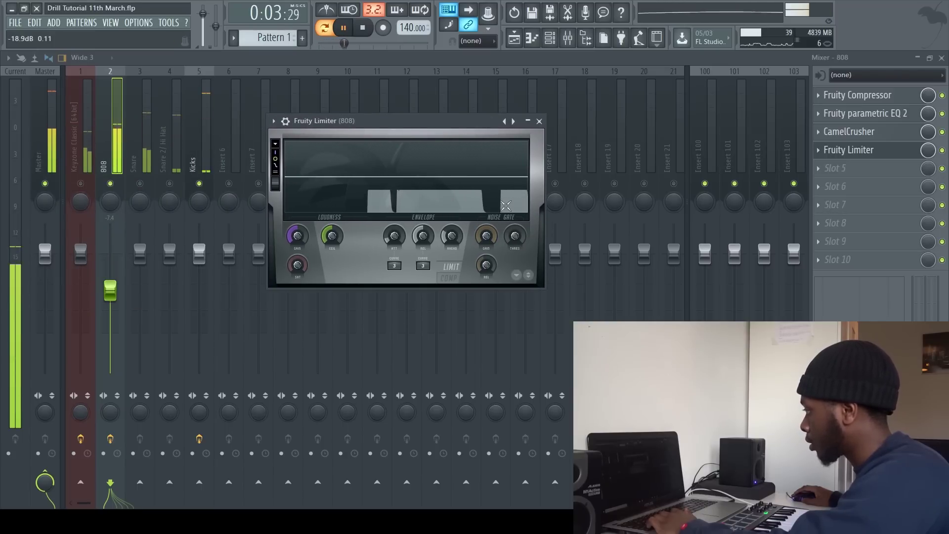
pyautogui.press('space')
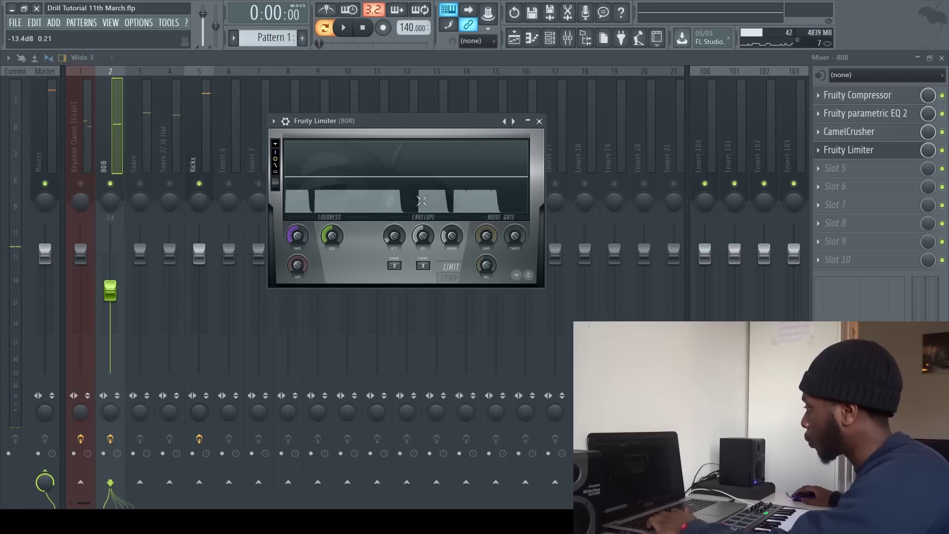
# Move the 808 mixer track past the Kicks track to insert 5.
pyautogui.click(195, 357)
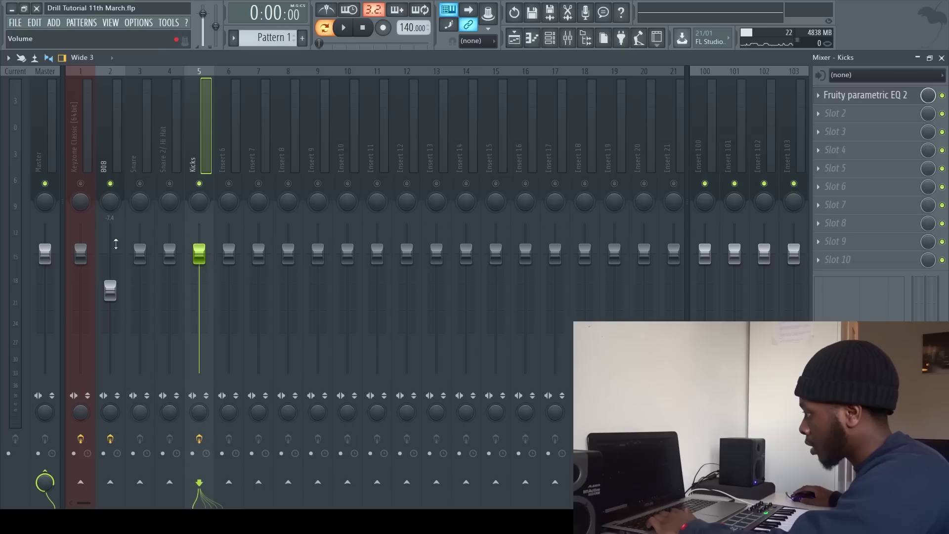
pyautogui.click(104, 132)
pyautogui.hotkey('alt', 'Right')
pyautogui.hotkey('alt', 'Right')
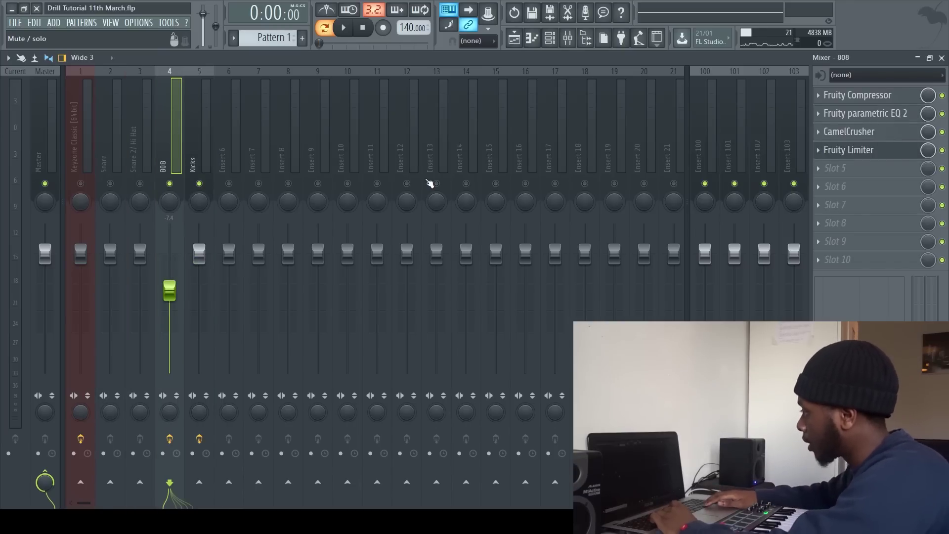
pyautogui.hotkey('alt', 'Right')
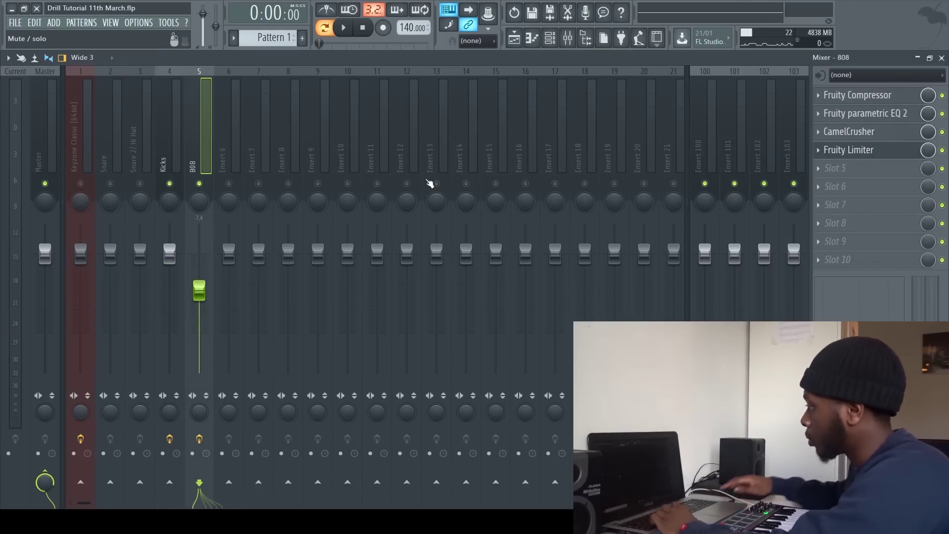
# Shift the 808 track back and forth past the Kicks track and return it to insert 5.
pyautogui.click(171, 96)
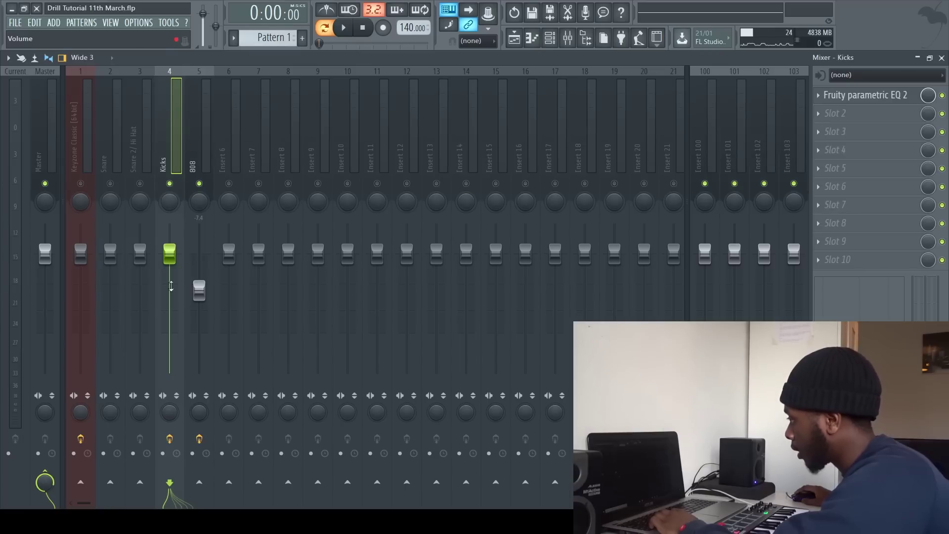
pyautogui.click(206, 114)
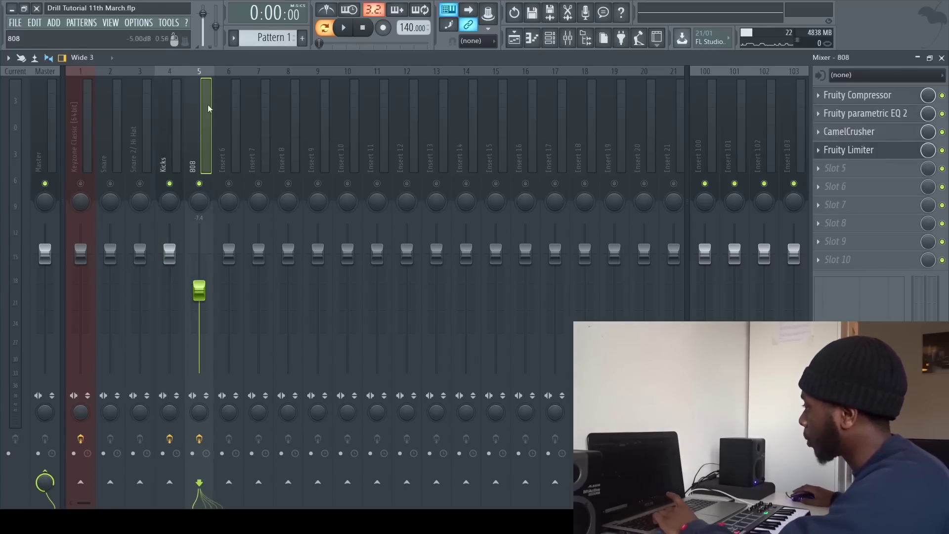
pyautogui.hotkey('alt', 'Left')
pyautogui.hotkey('alt', 'Left')
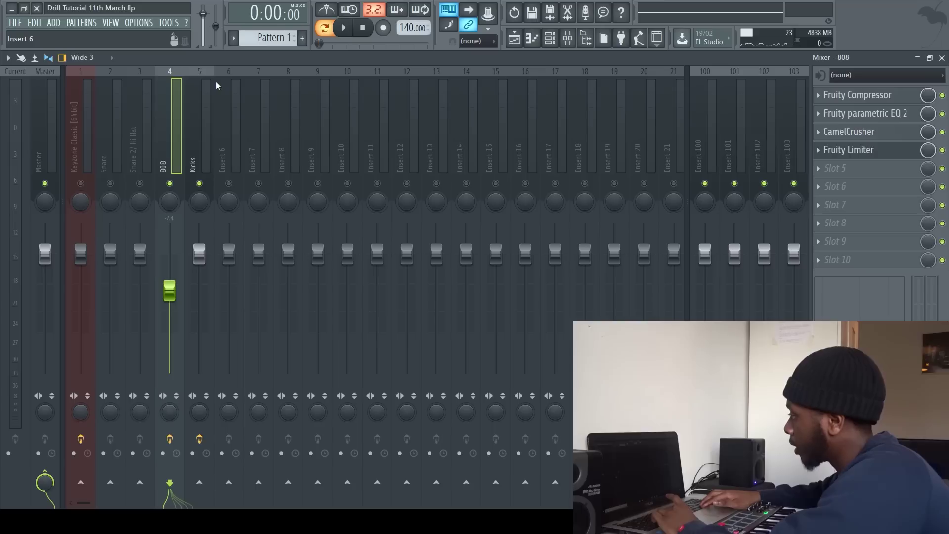
pyautogui.hotkey('alt', 'Right')
pyautogui.hotkey('alt', 'Right')
pyautogui.hotkey('alt', 'Right')
pyautogui.hotkey('alt', 'Left')
pyautogui.hotkey('alt', 'Left')
pyautogui.hotkey('alt', 'Left')
pyautogui.hotkey('alt', 'Right')
pyautogui.hotkey('alt', 'Right')
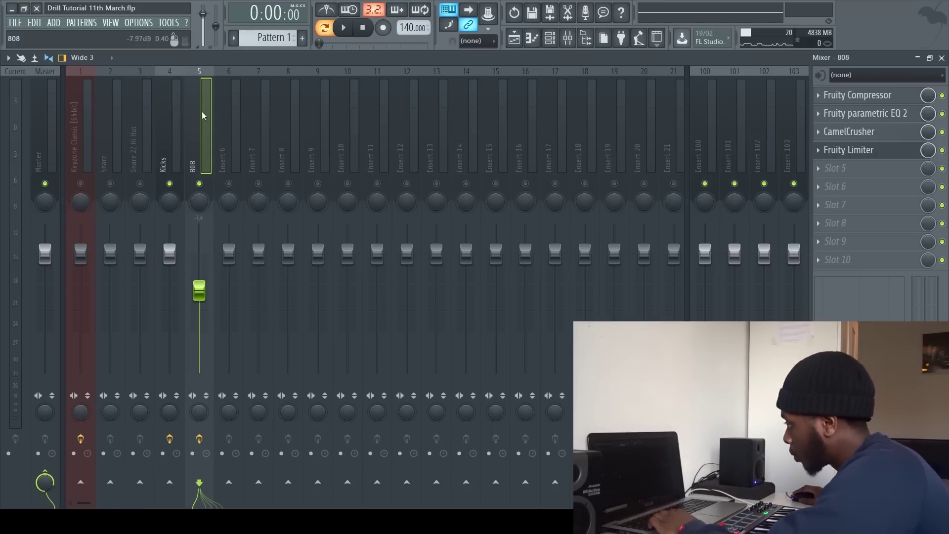
# Sidechain the Kicks track to the 808 track and check the routing by selecting both tracks.
pyautogui.press('Left')
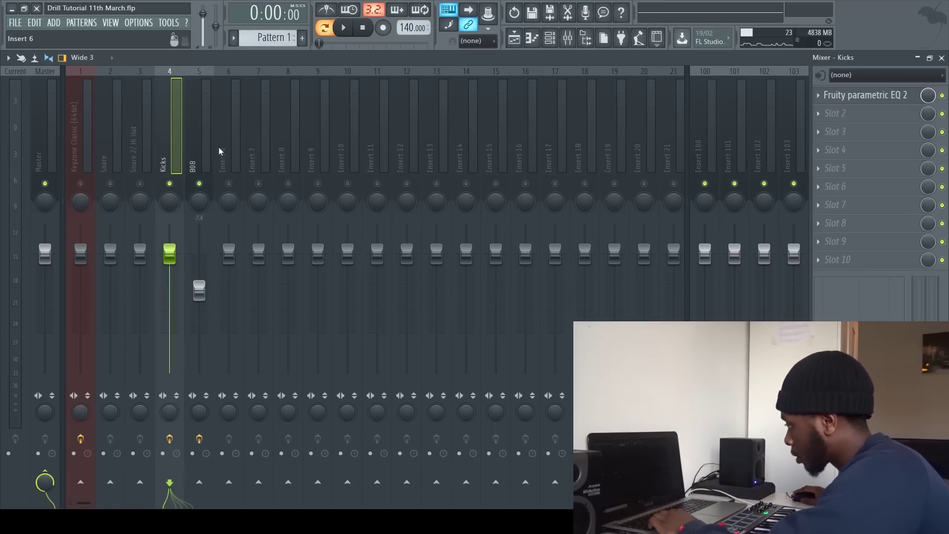
pyautogui.click(223, 481)
pyautogui.click(206, 102)
pyautogui.click(174, 145)
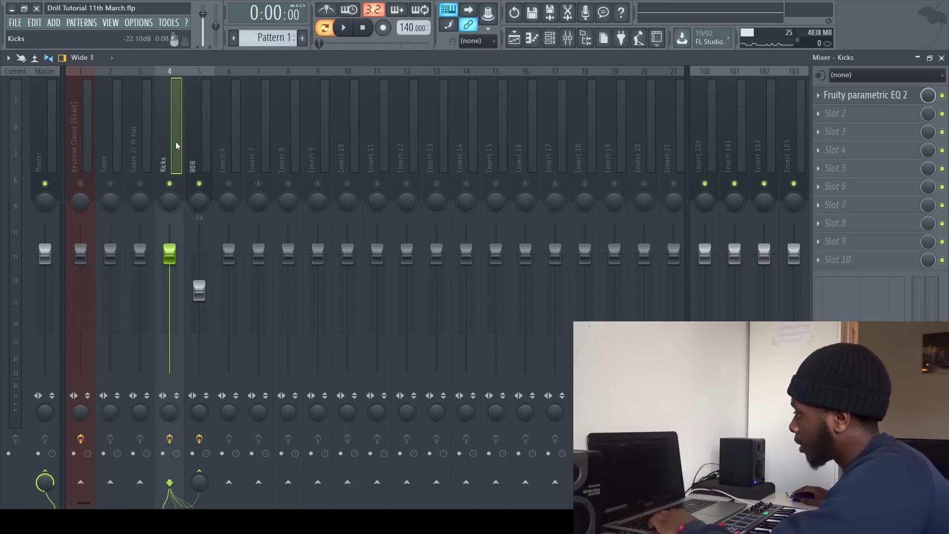
pyautogui.click(201, 141)
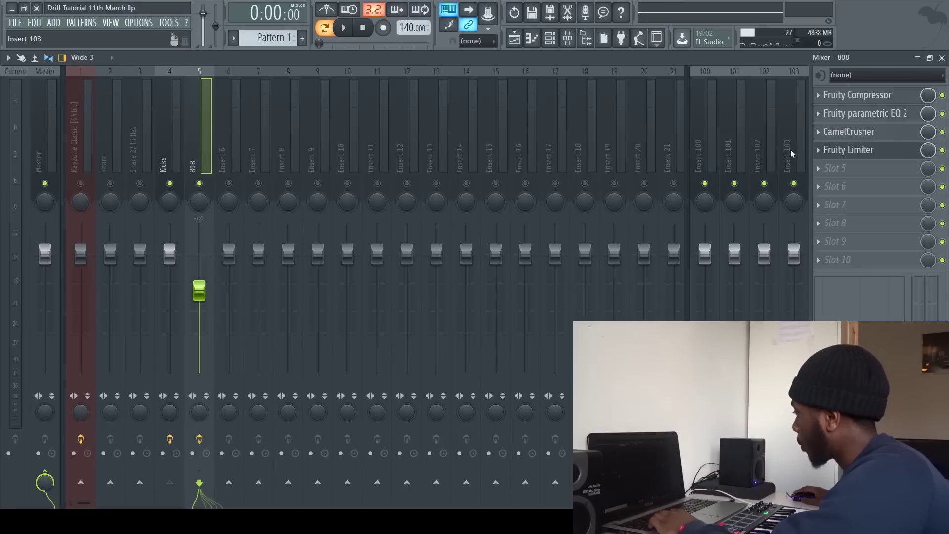
# Switch the 808's Fruity Limiter to Comp mode, lower its compressor threshold and play the pattern.
pyautogui.click(882, 152)
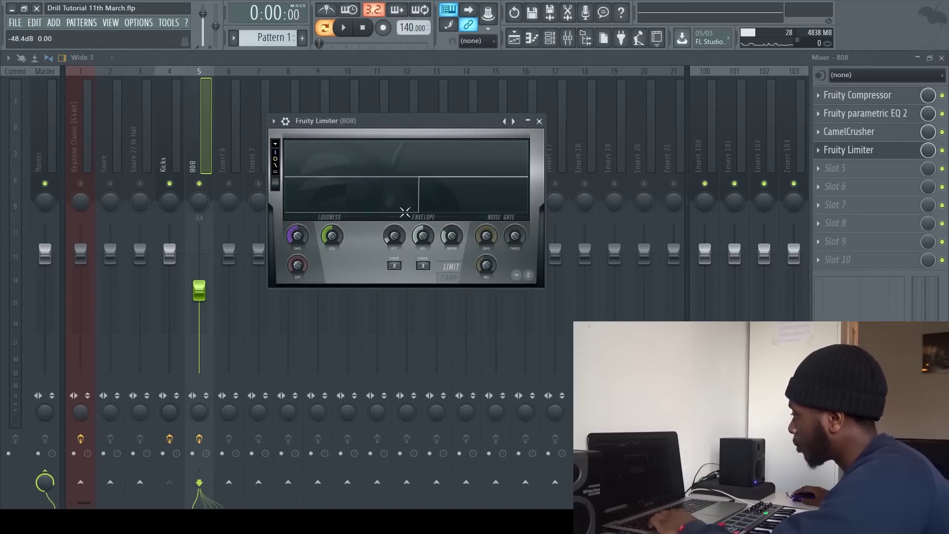
pyautogui.click(456, 279)
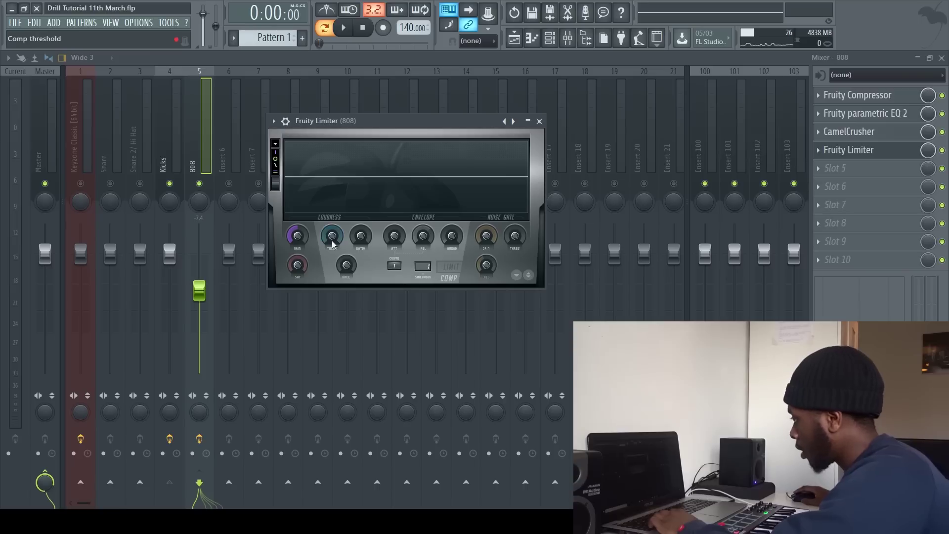
pyautogui.moveTo(332, 236); pyautogui.dragTo(332, 255)
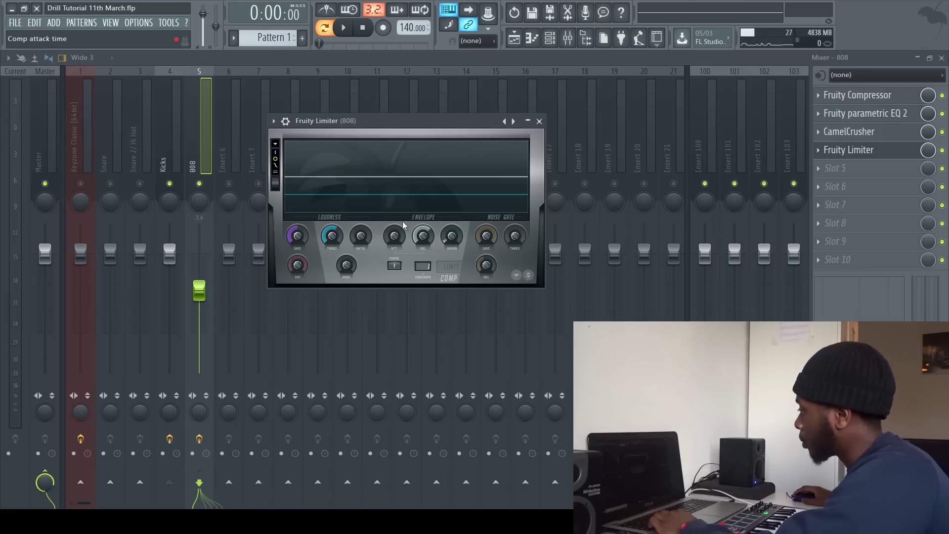
pyautogui.press('space')
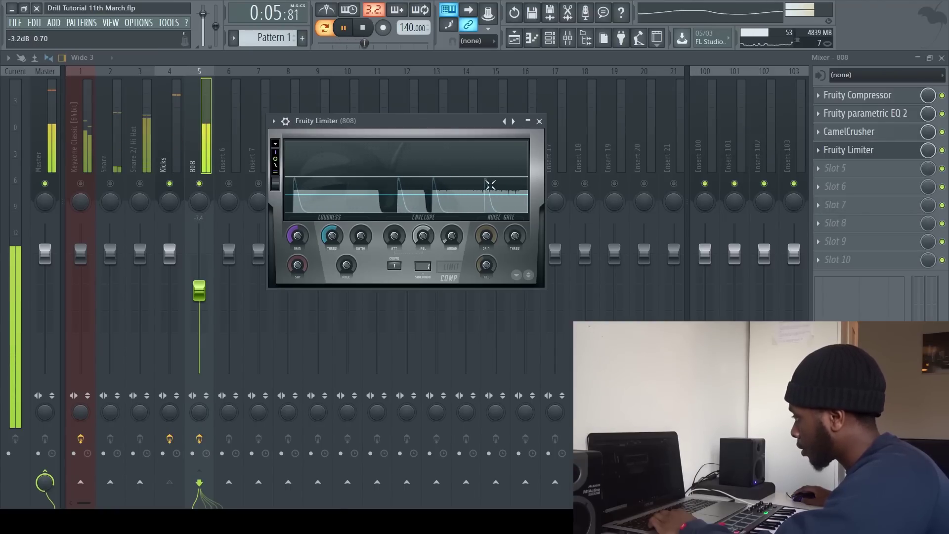
# Raise the compressor ratio above 7:1 in the 808's Fruity Limiter and replay the pattern to hear the ducking.
pyautogui.press('space')
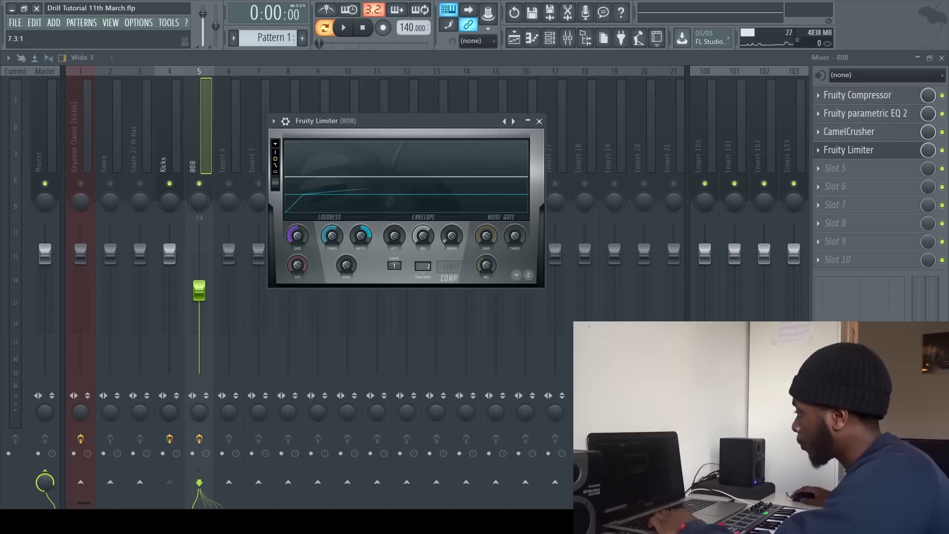
pyautogui.press('space')
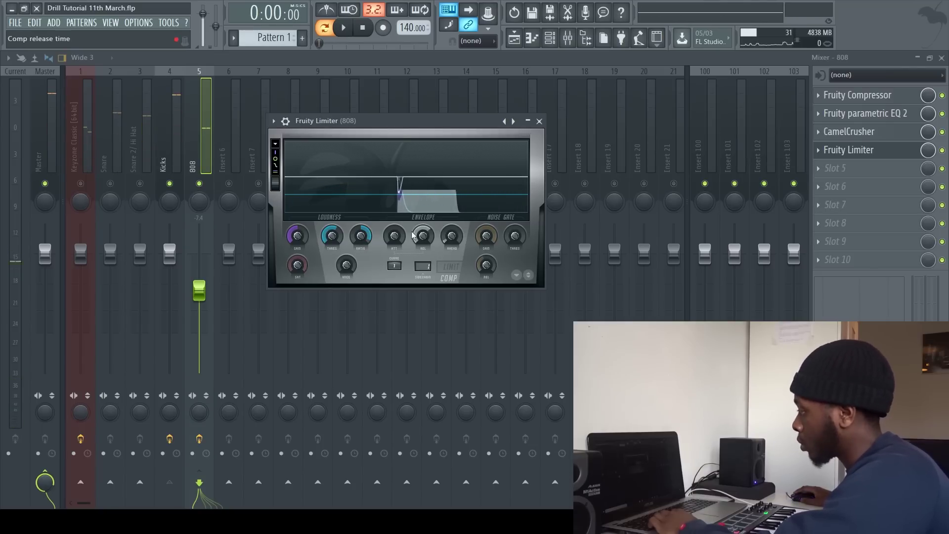
pyautogui.press('space')
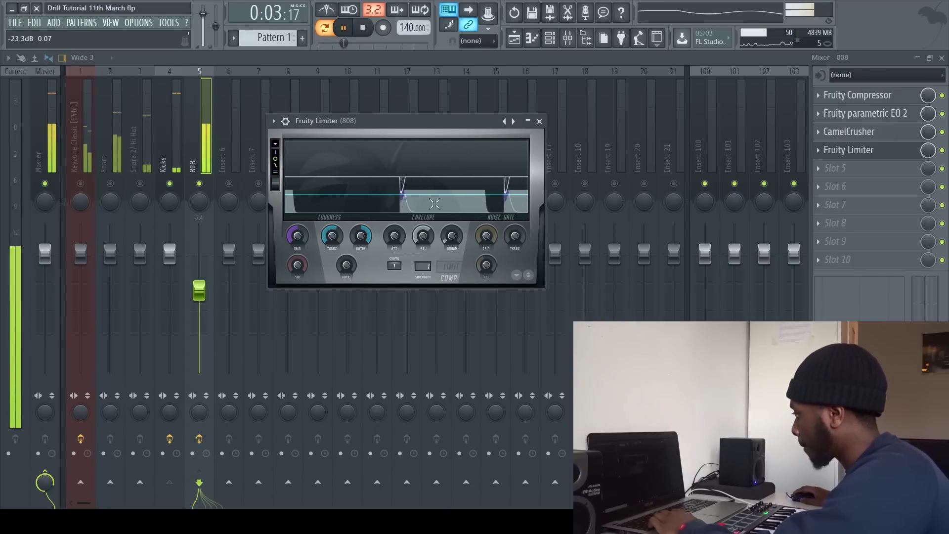
# Try the 808 compressor's knee at 99%, reduce it to about 48%, and replay the pattern to compare.
pyautogui.press('space')
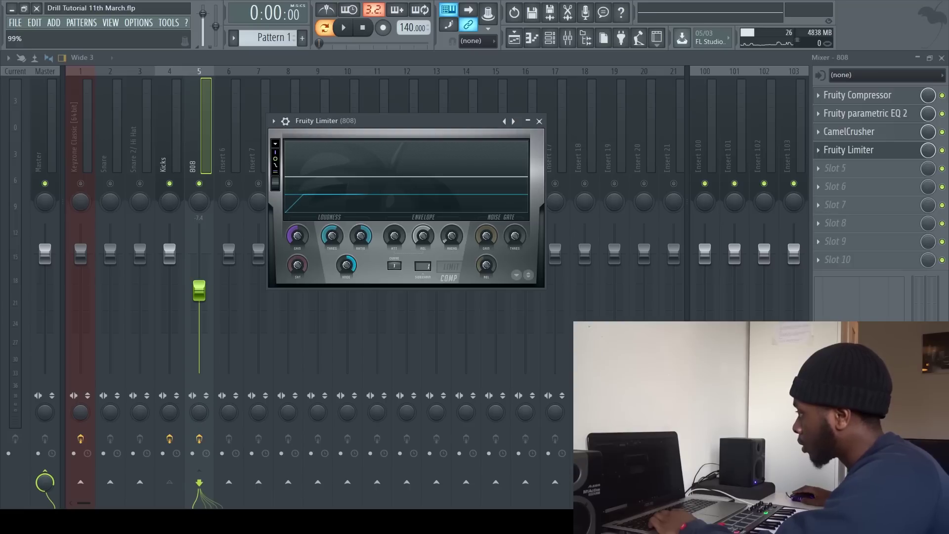
pyautogui.press('space')
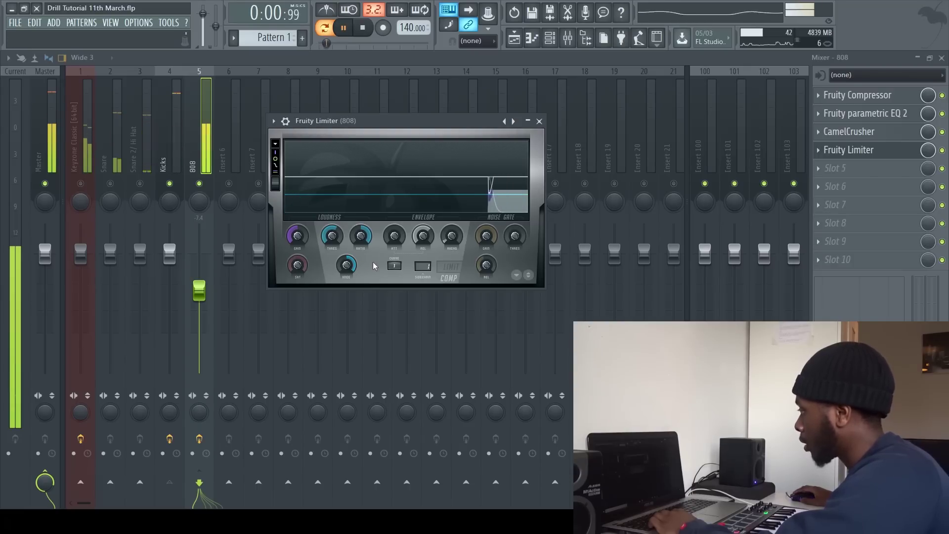
pyautogui.press('space')
pyautogui.press('space')
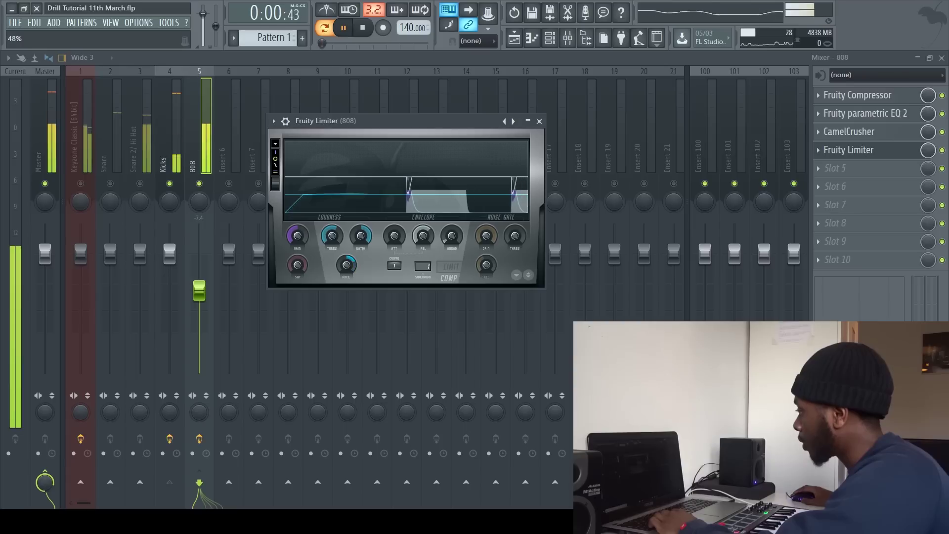